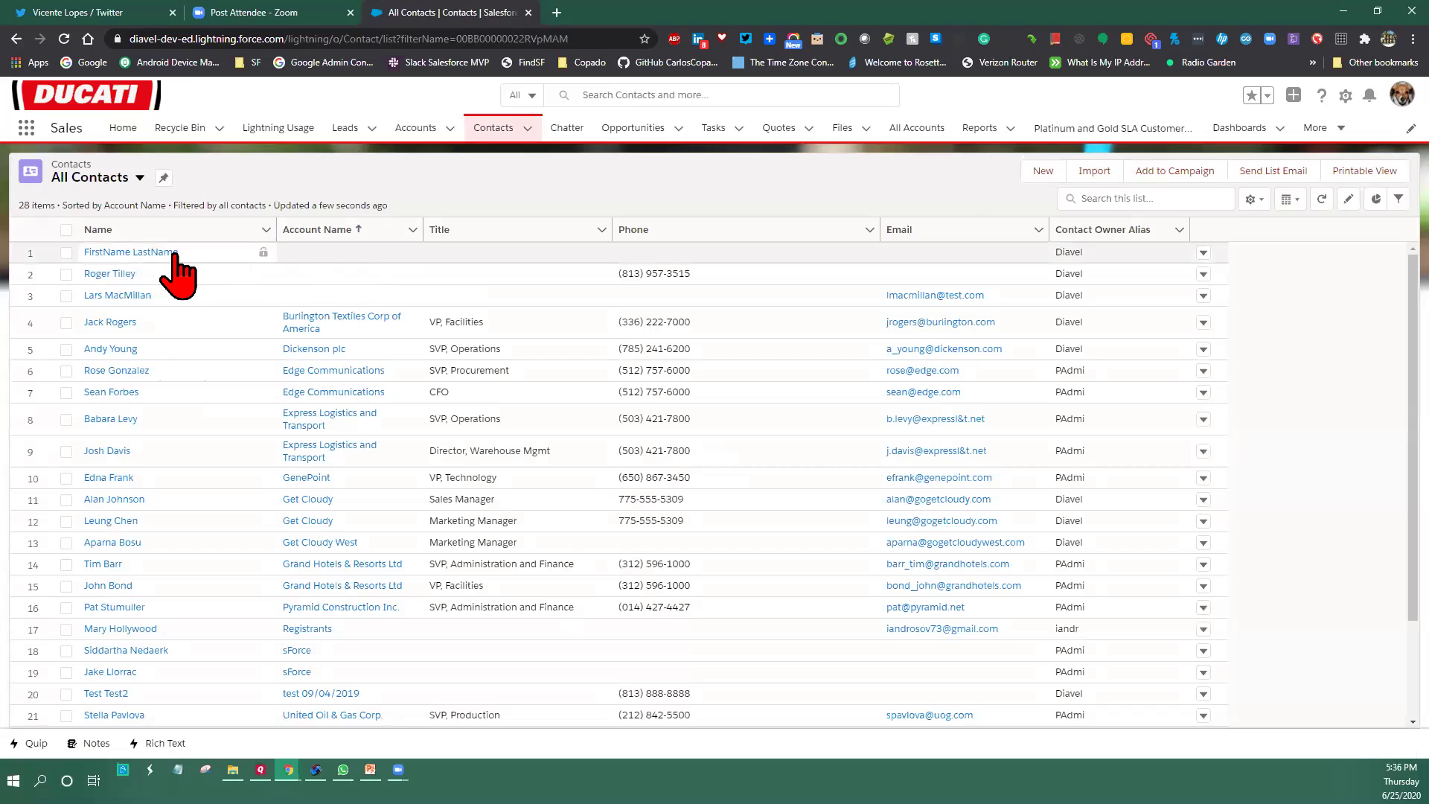
Open the placeholder contact's record (Lead Source Phone Inquiry) and browse the More tabs list
{"action": "left_click", "coordinate": [148, 252]}
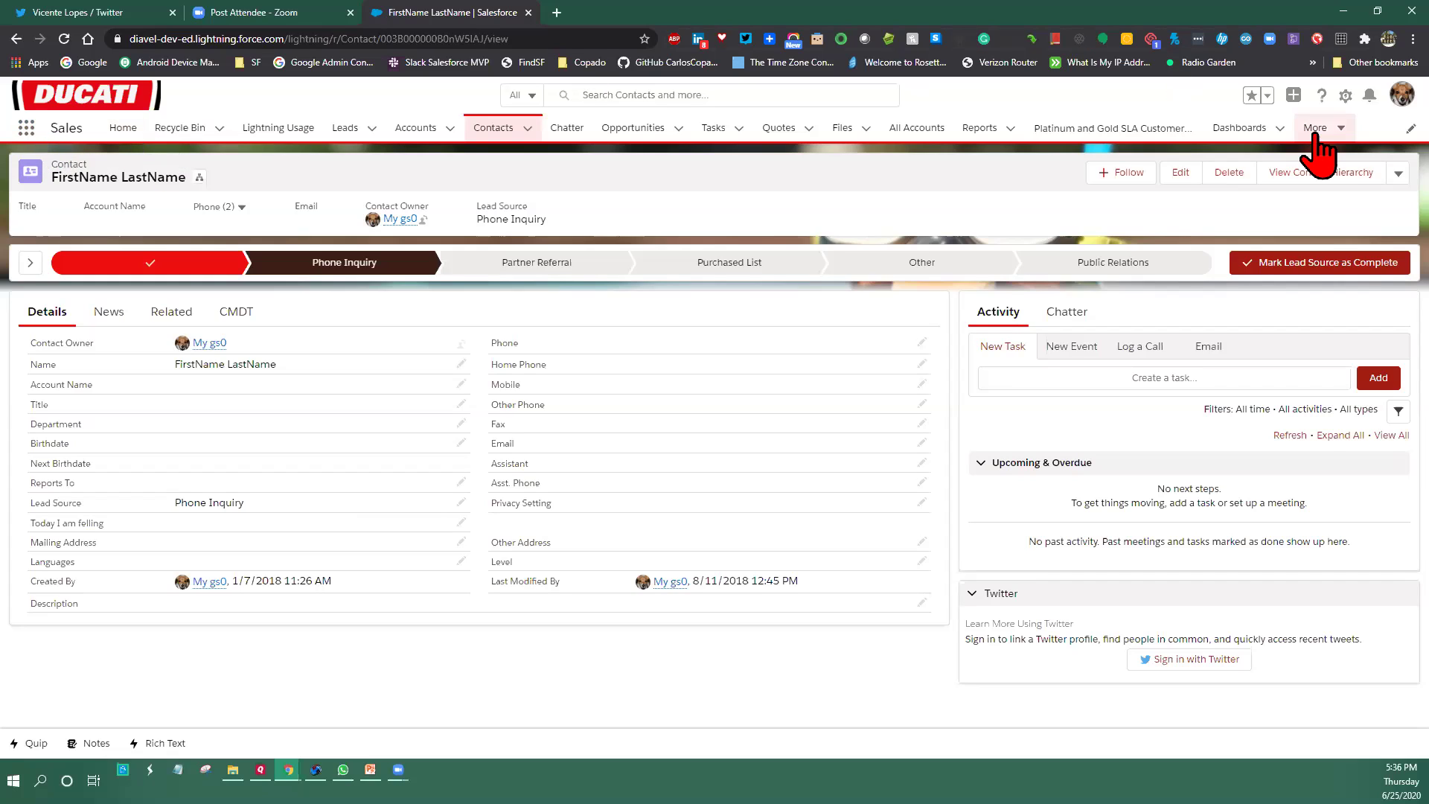
{"action": "left_click", "coordinate": [1342, 129]}
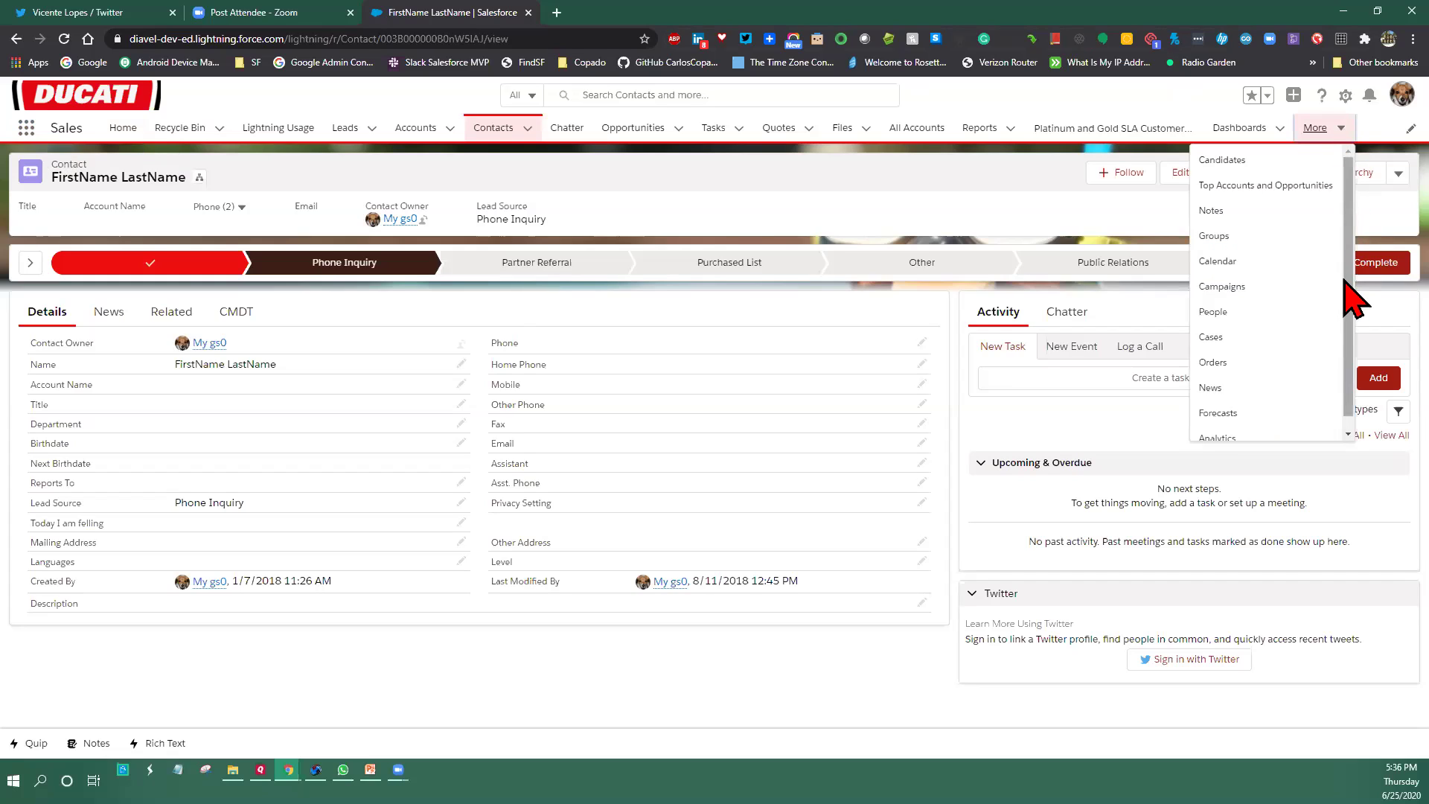
{"action": "scroll", "coordinate": [1323, 332], "scroll_direction": "down", "scroll_amount": 1}
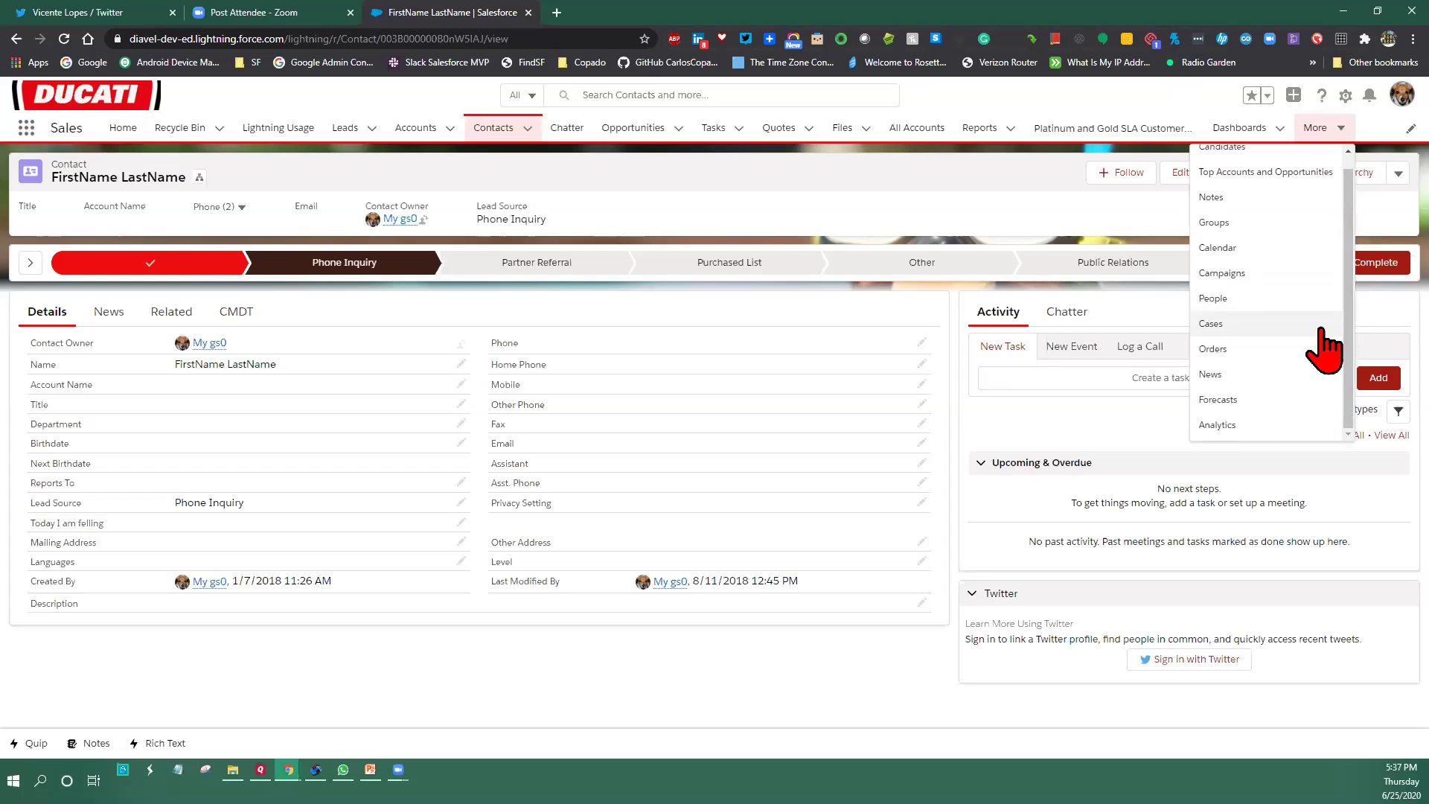
{"action": "scroll", "coordinate": [1320, 330], "scroll_direction": "up", "scroll_amount": 1}
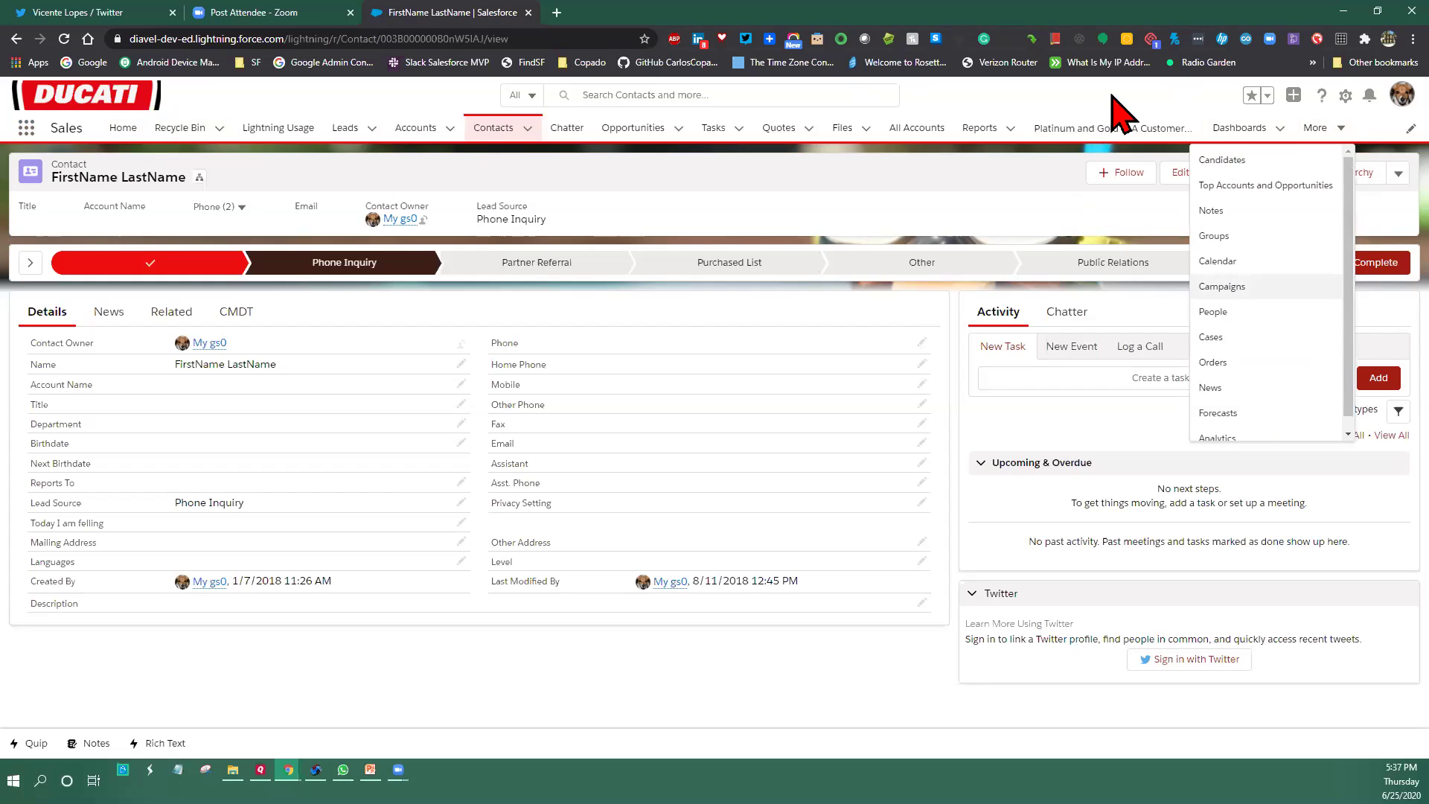
{"action": "left_click", "coordinate": [1345, 95]}
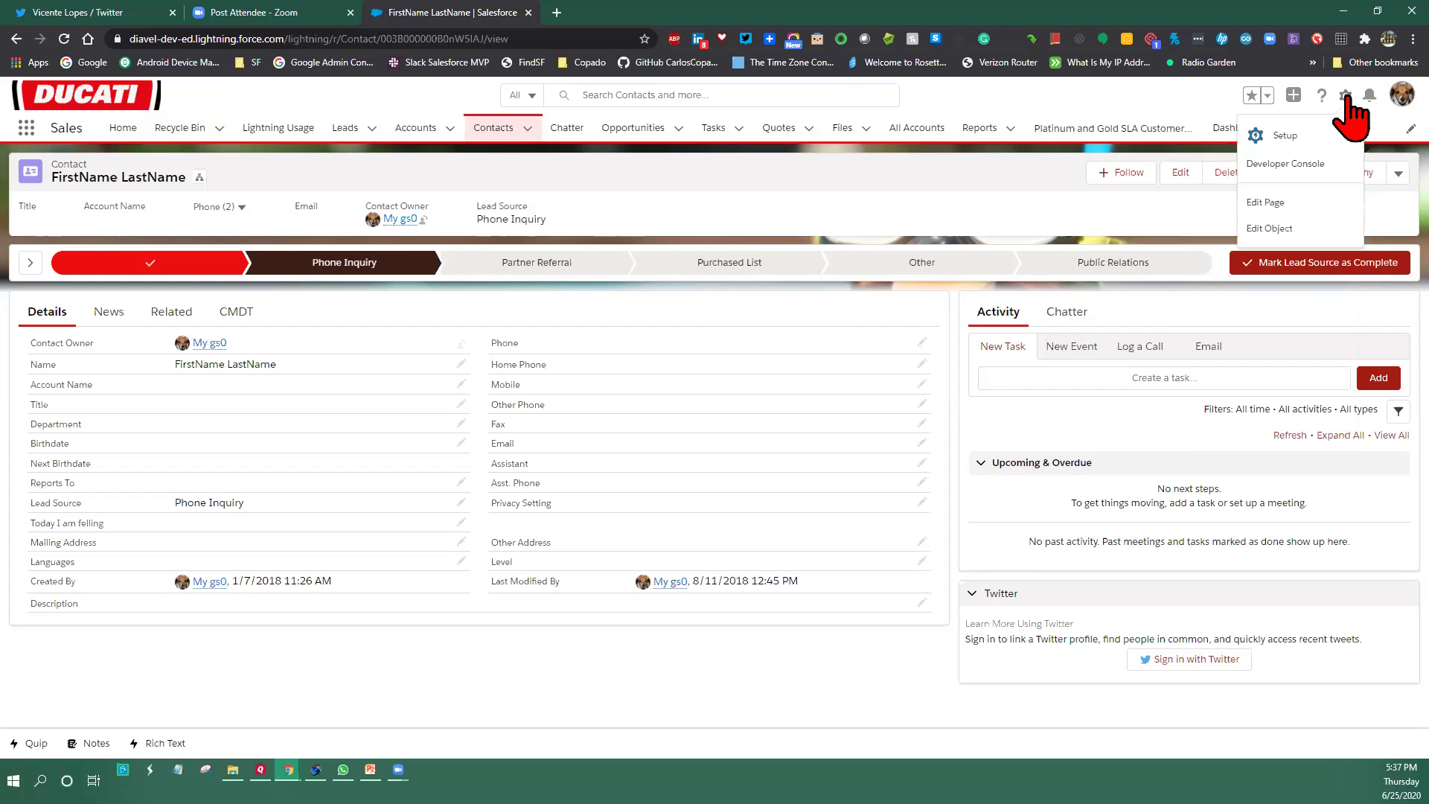
Go to Setup's Object Manager and open the Candidate custom object's Details page
{"action": "left_click", "coordinate": [1282, 135]}
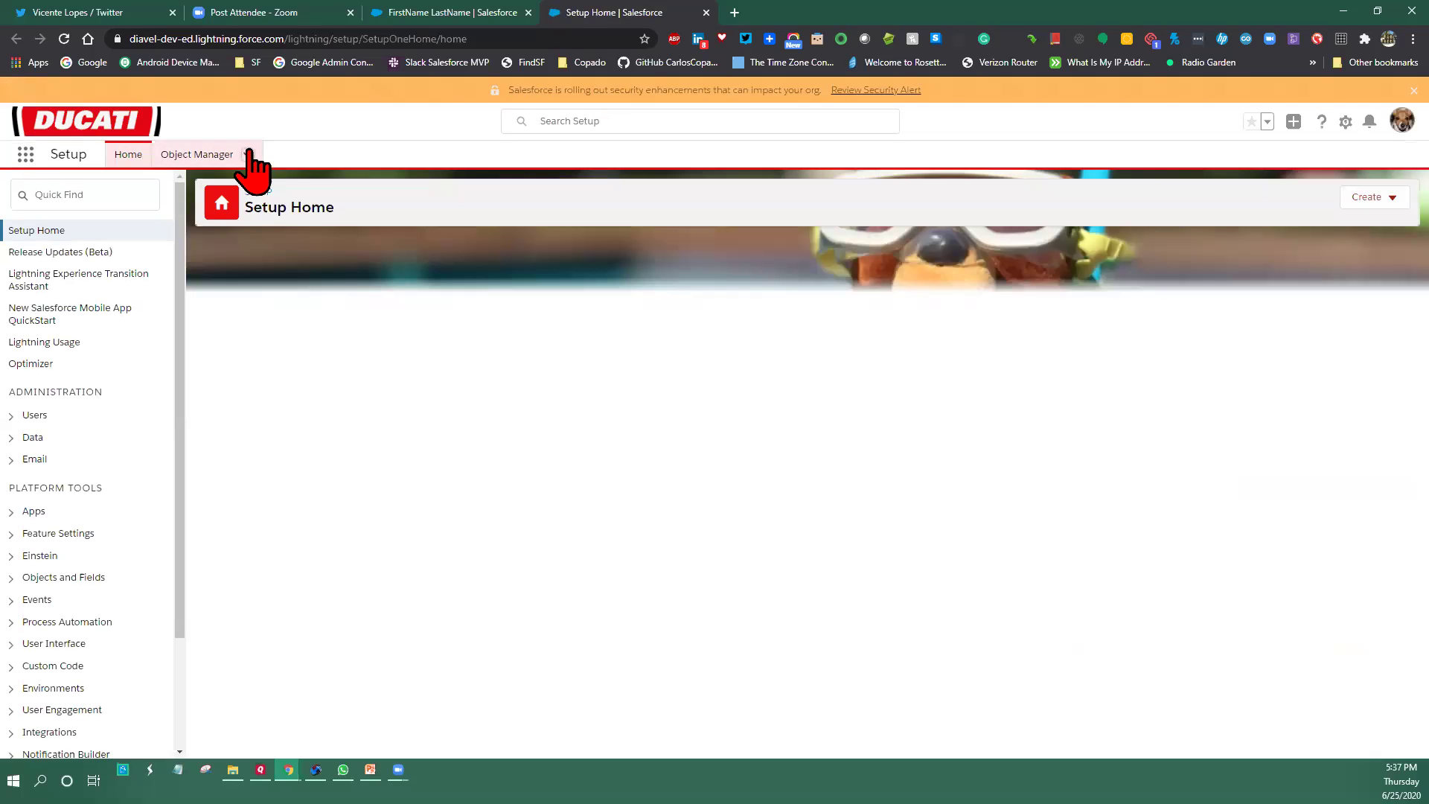
{"action": "left_click", "coordinate": [204, 153]}
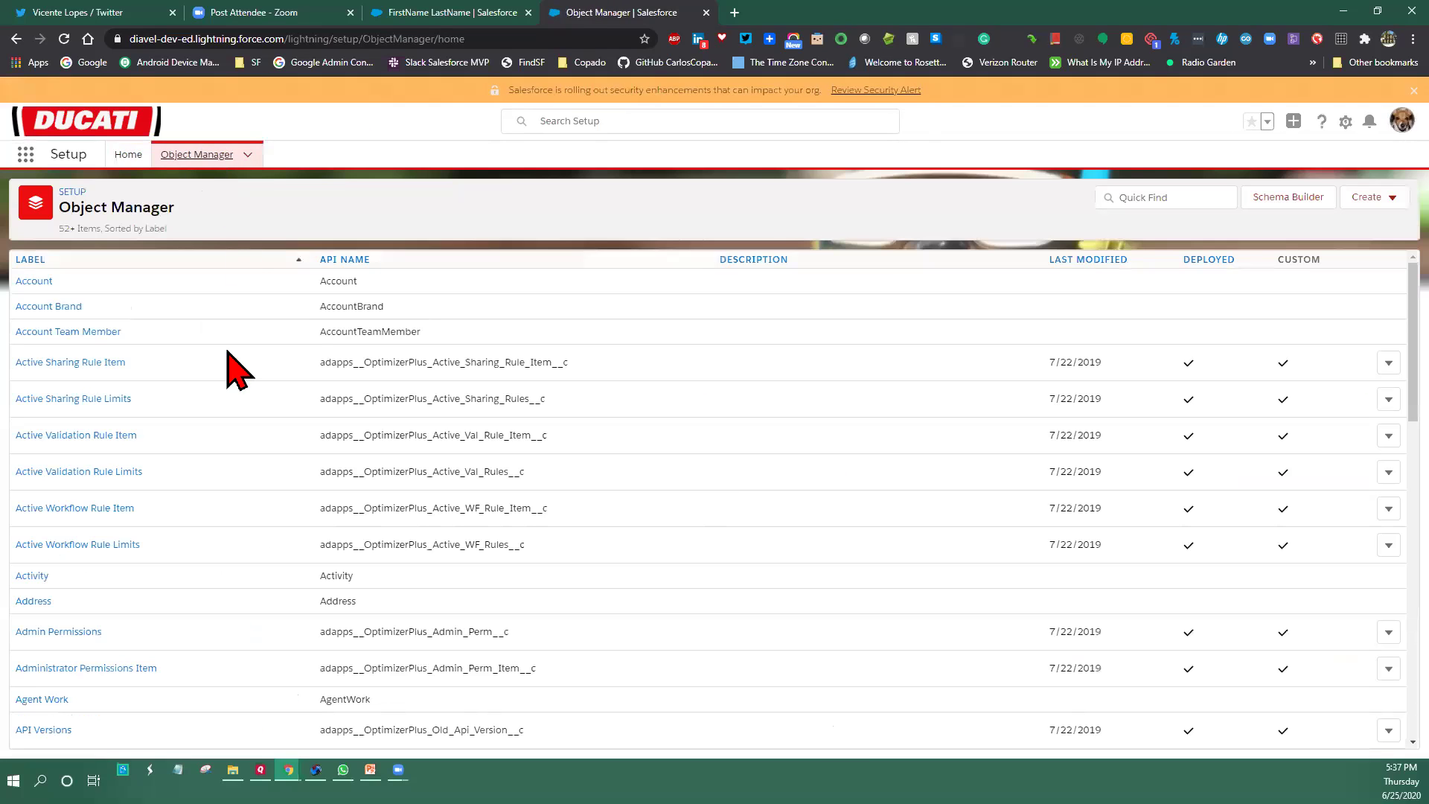
{"action": "scroll", "coordinate": [207, 574], "scroll_direction": "down", "scroll_amount": 2}
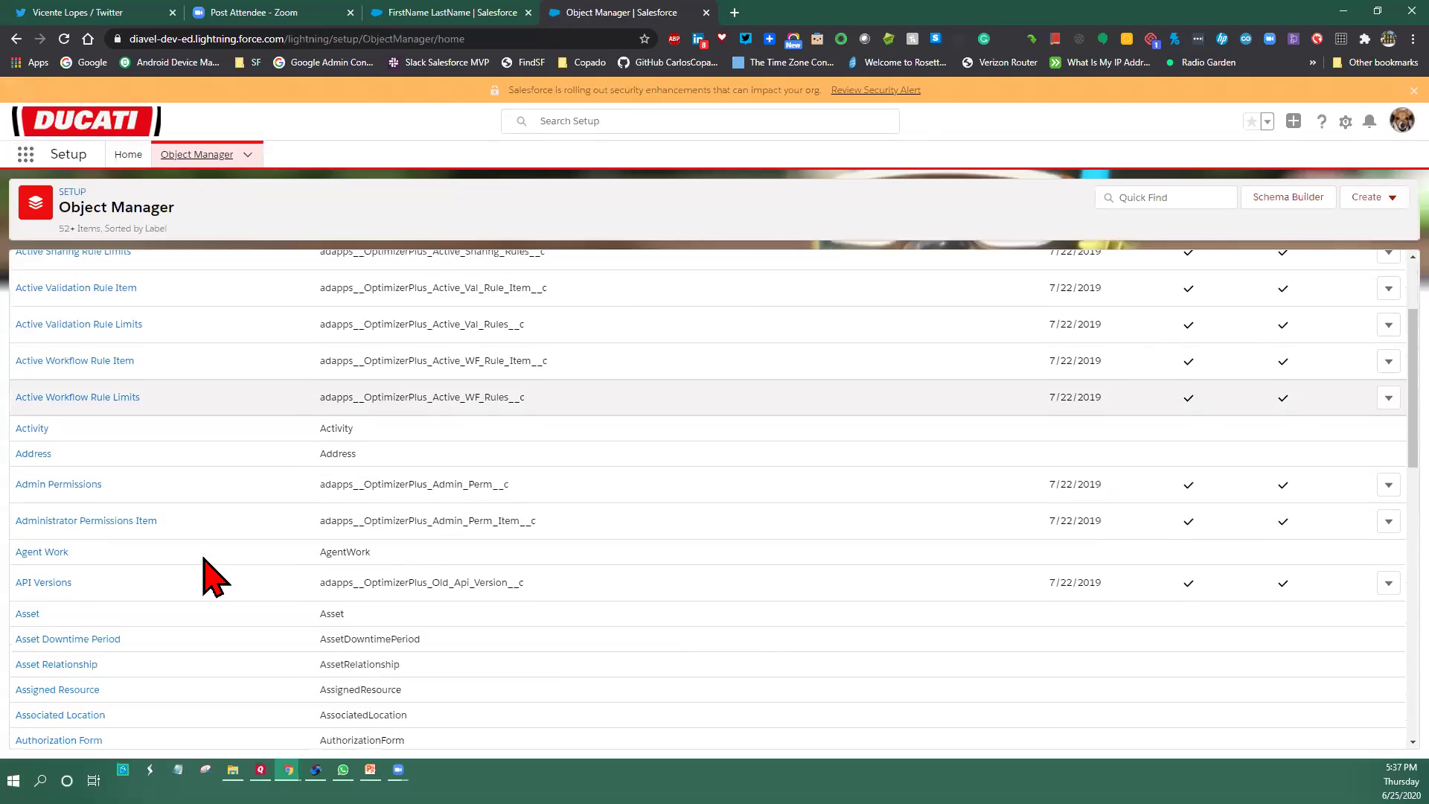
{"action": "scroll", "coordinate": [203, 560], "scroll_direction": "down", "scroll_amount": 2}
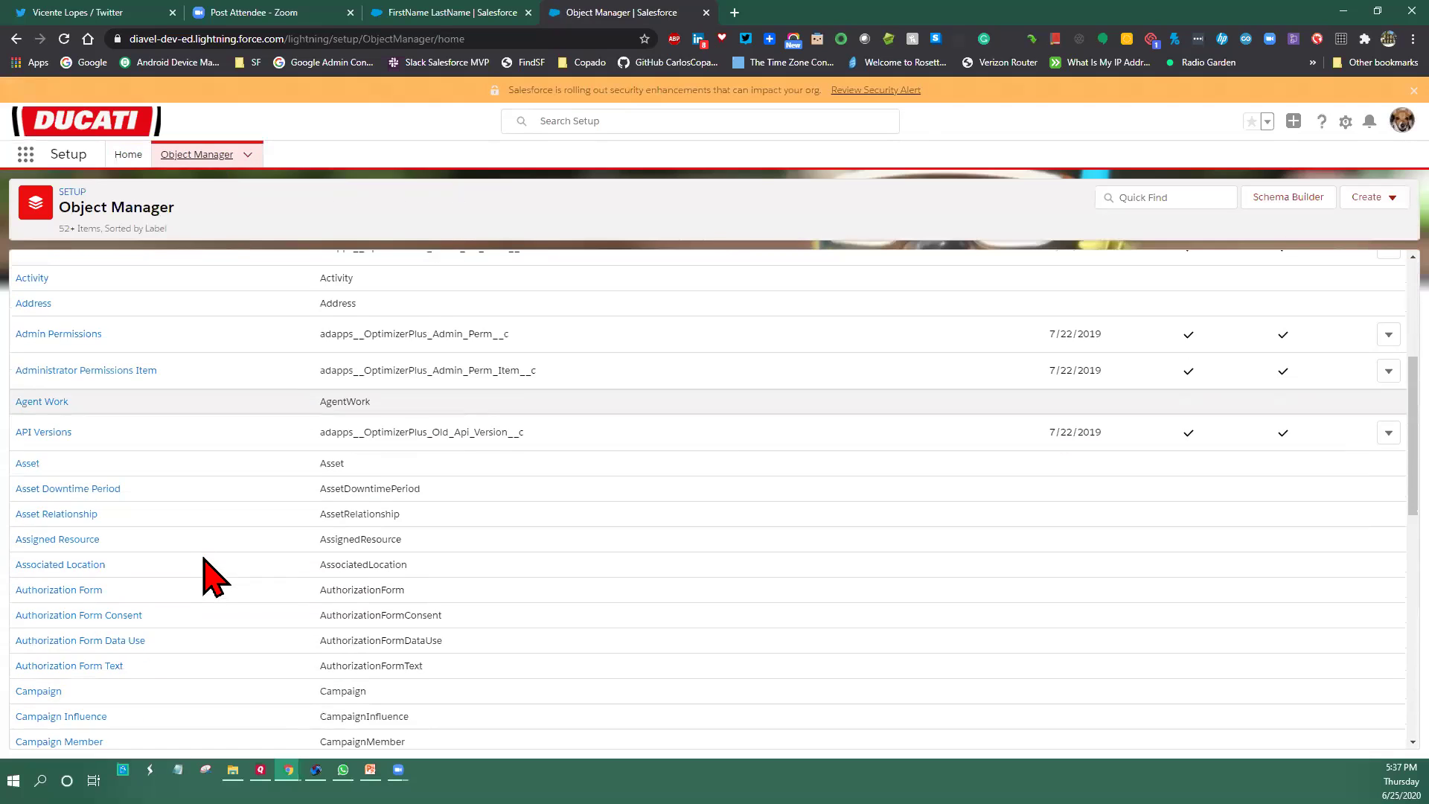
{"action": "scroll", "coordinate": [217, 550], "scroll_direction": "down", "scroll_amount": 2}
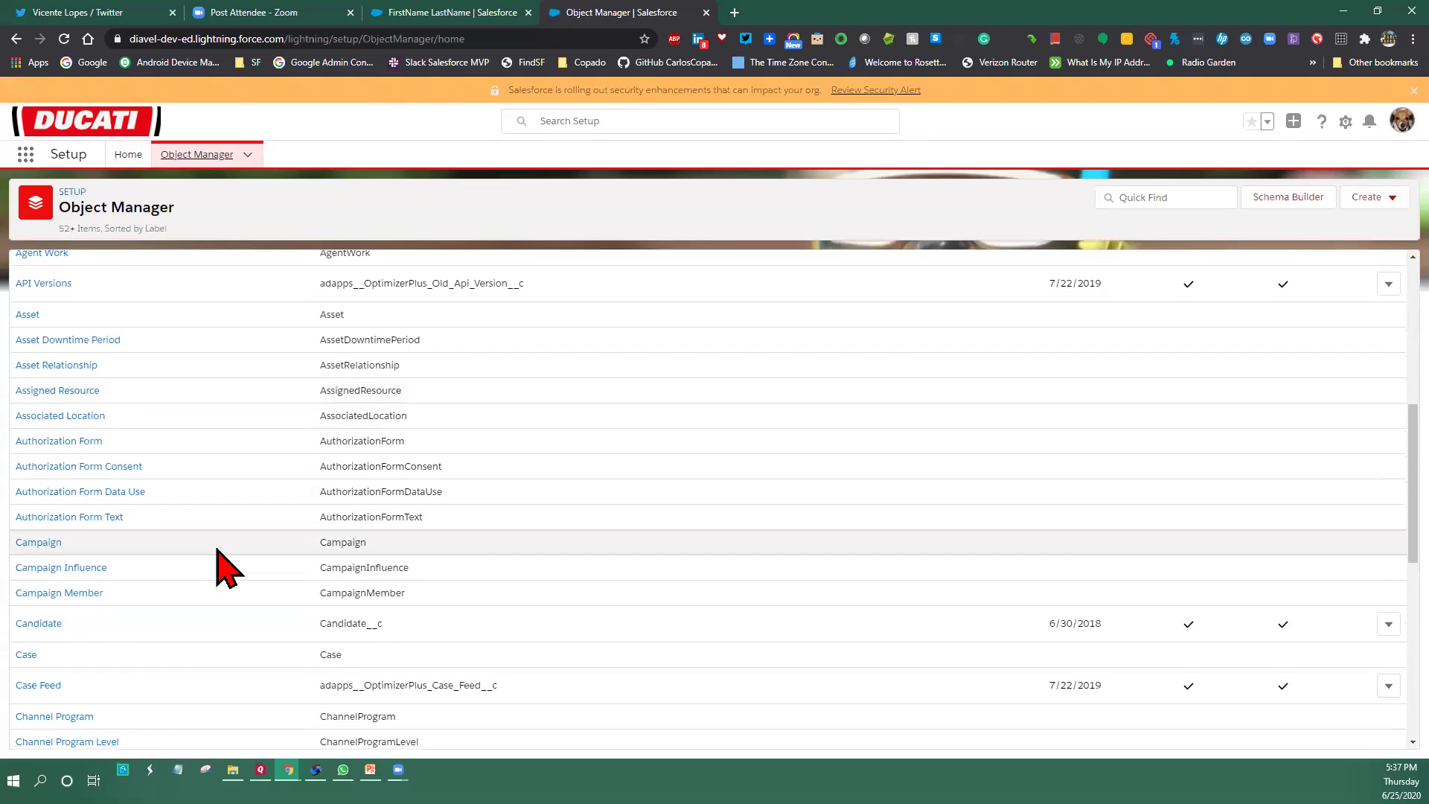
{"action": "scroll", "coordinate": [223, 569], "scroll_direction": "down", "scroll_amount": 2}
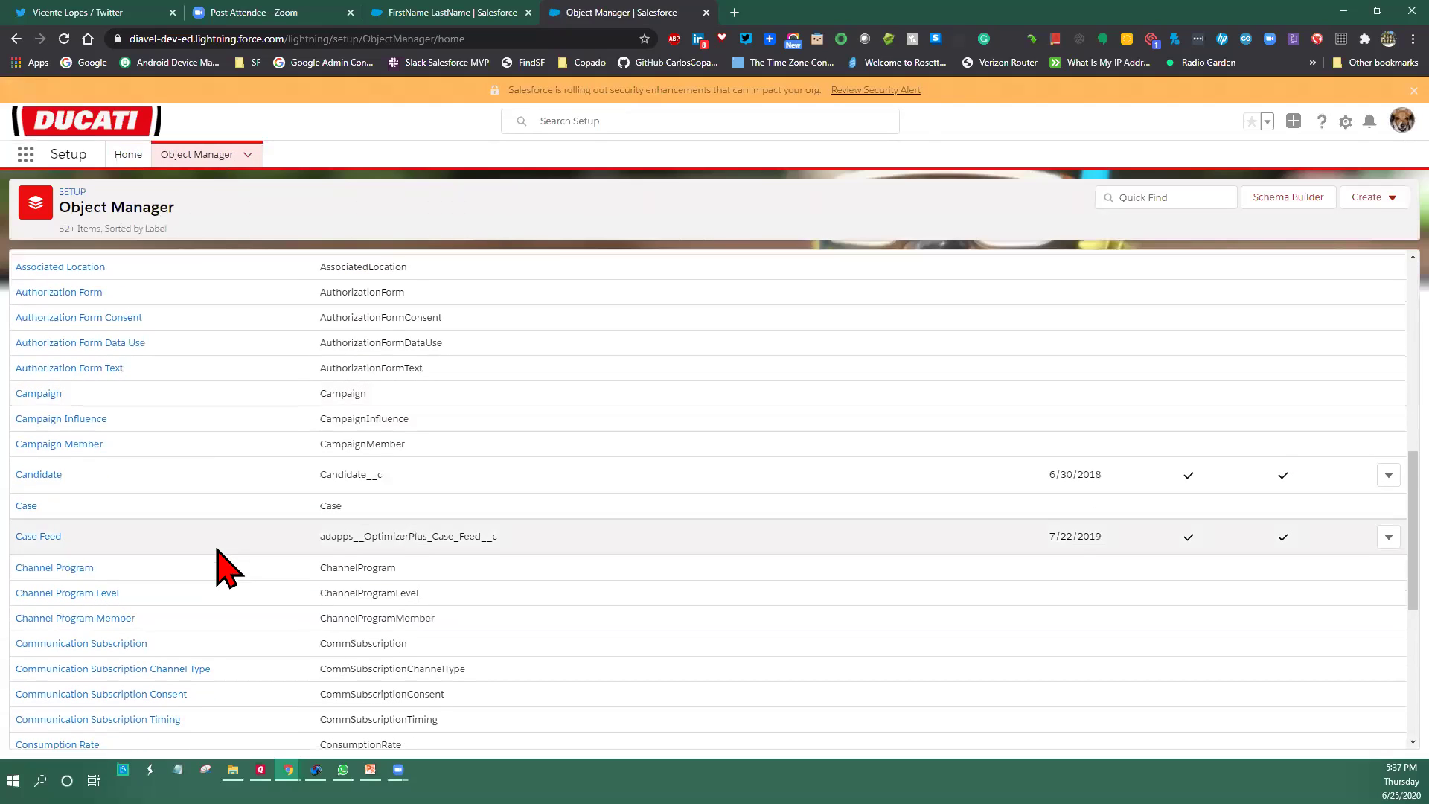
{"action": "left_click", "coordinate": [39, 475]}
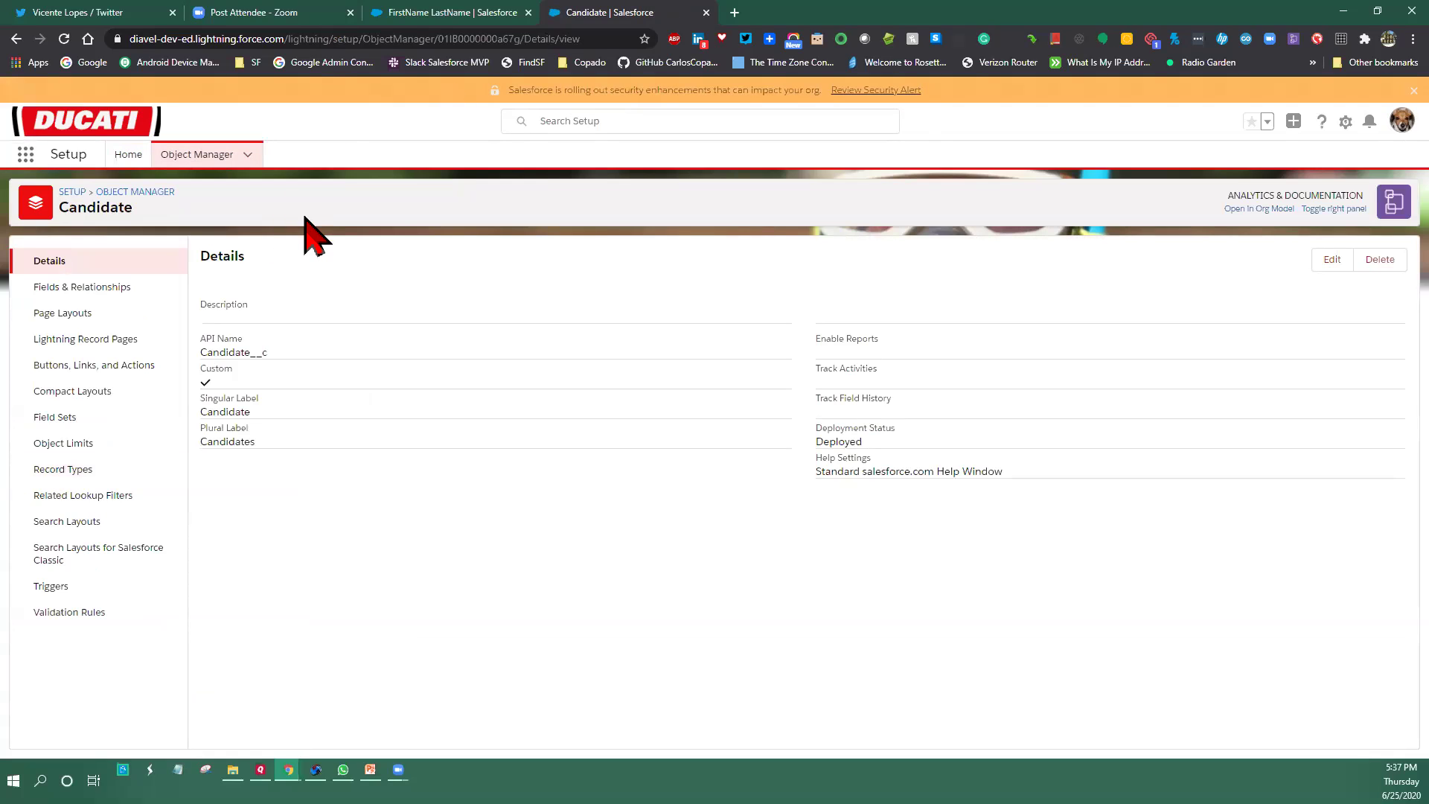
Find Candidates through the App Launcher search 'cand' and open candidate record C-0000
{"action": "left_click", "coordinate": [26, 156]}
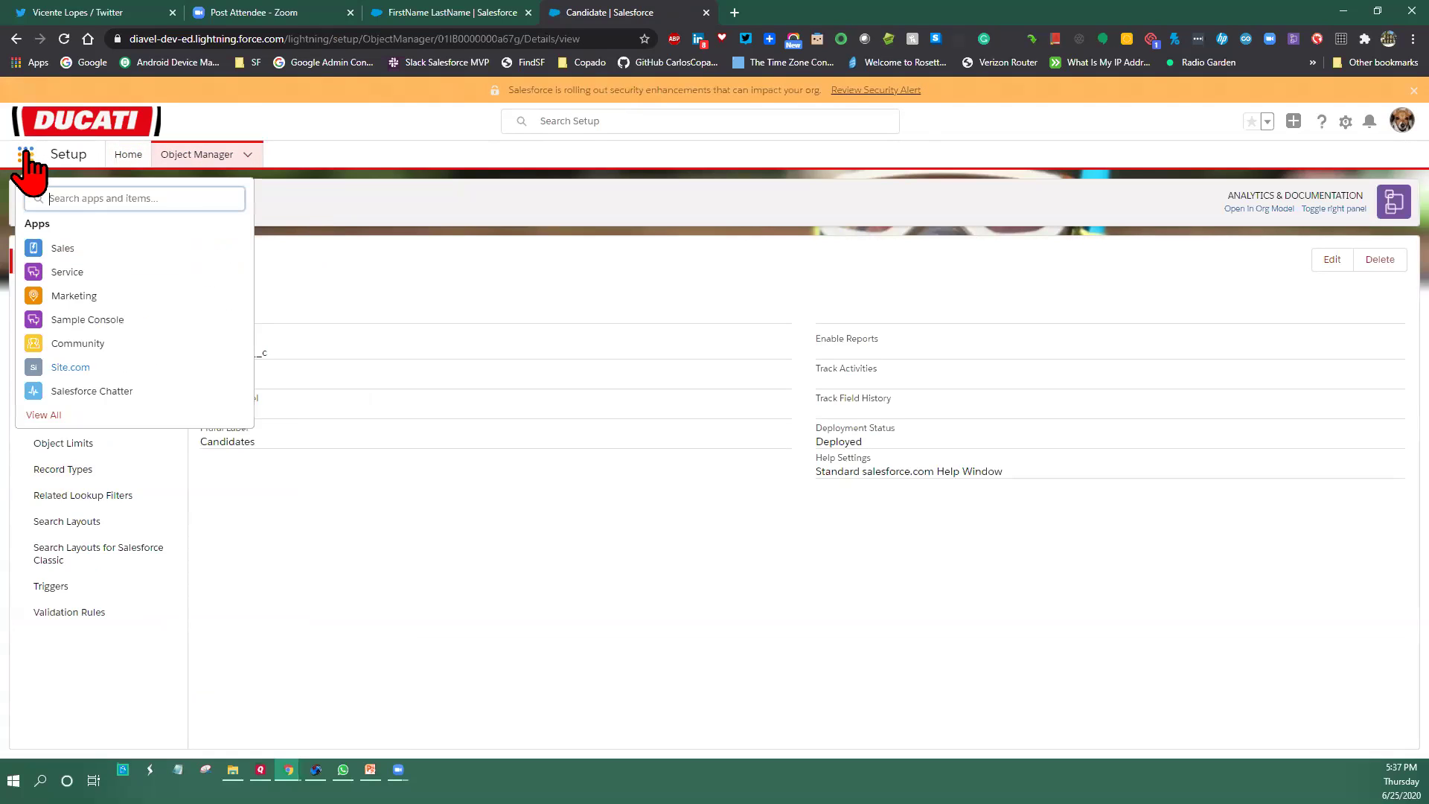
{"action": "type", "text": "cand"}
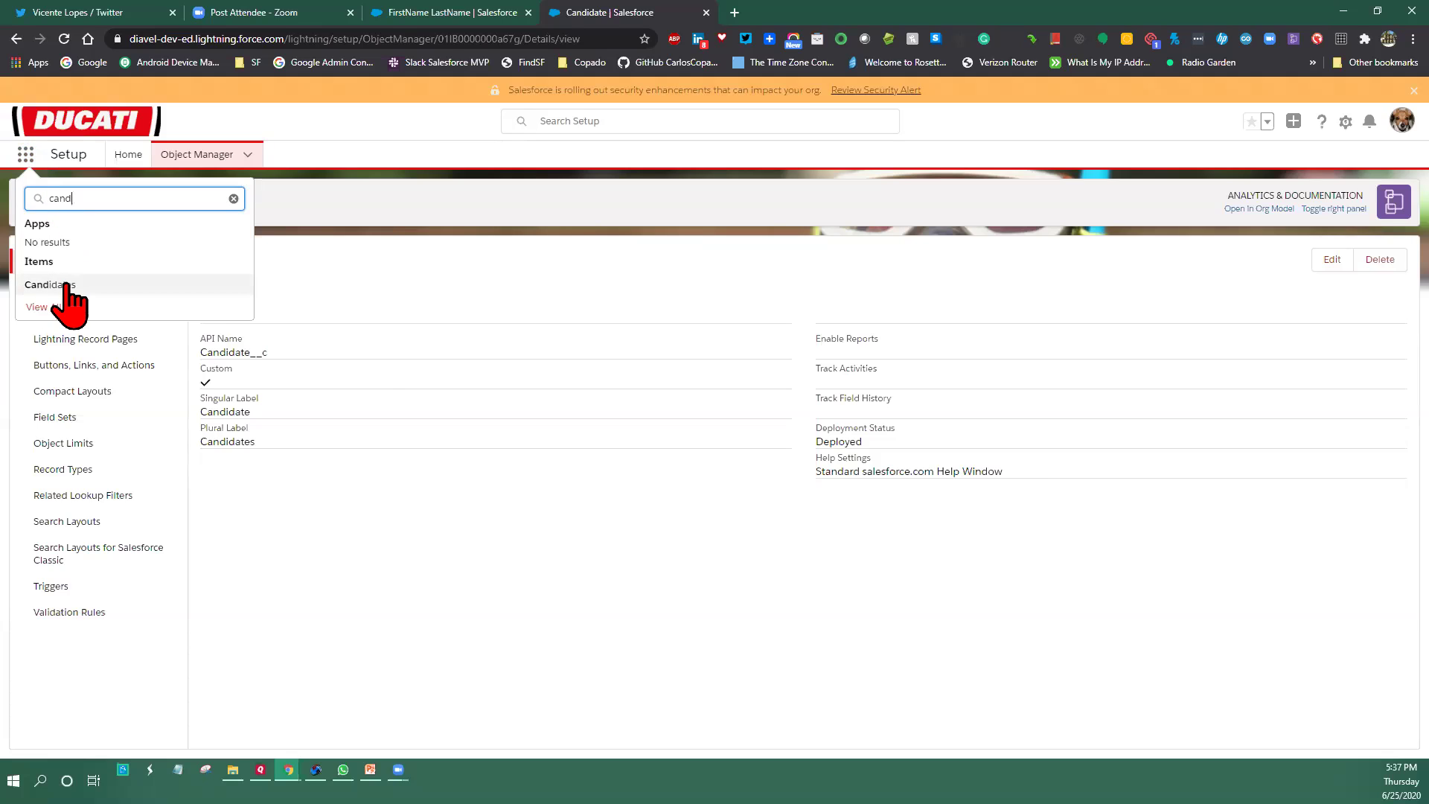
{"action": "left_click", "coordinate": [45, 284]}
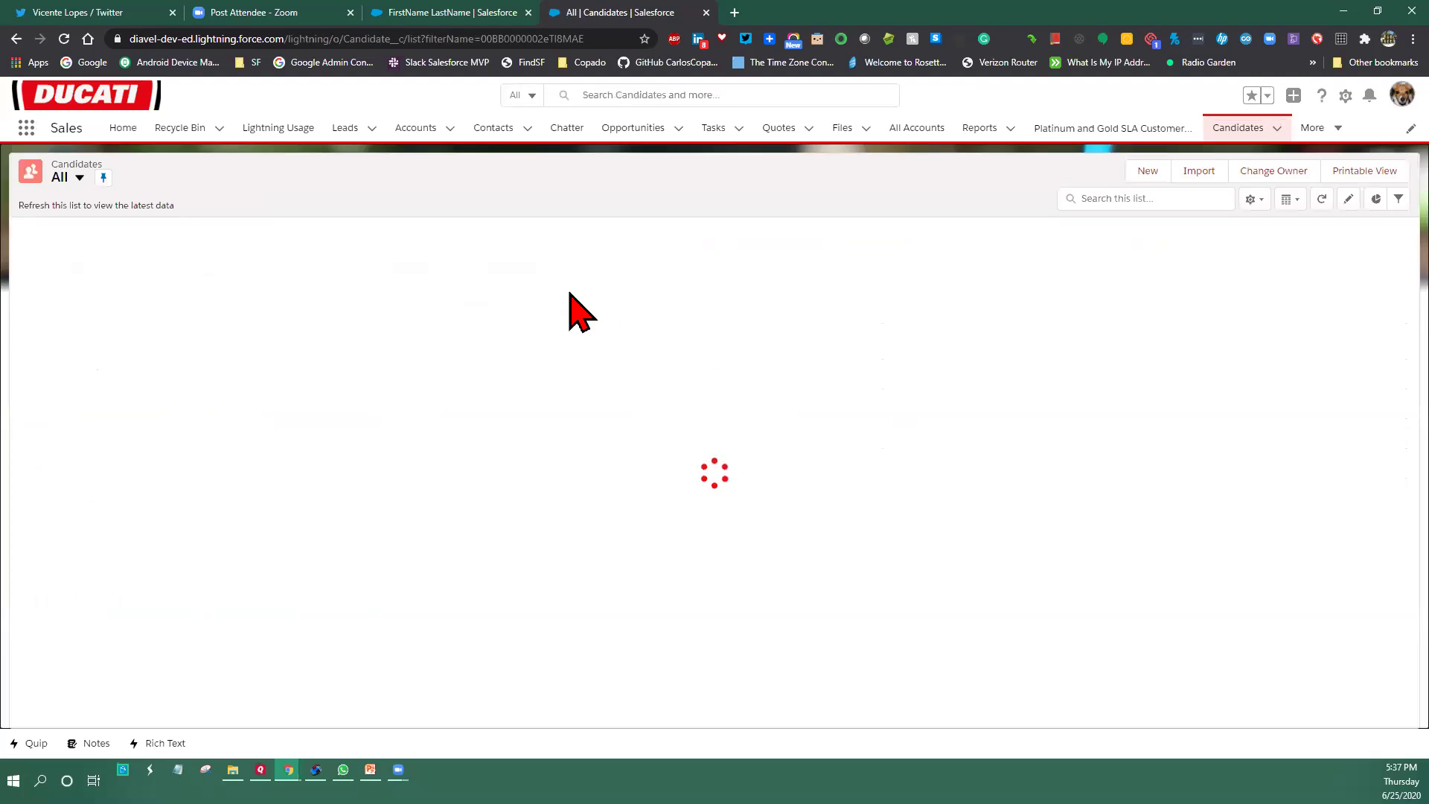
{"action": "left_click", "coordinate": [106, 252]}
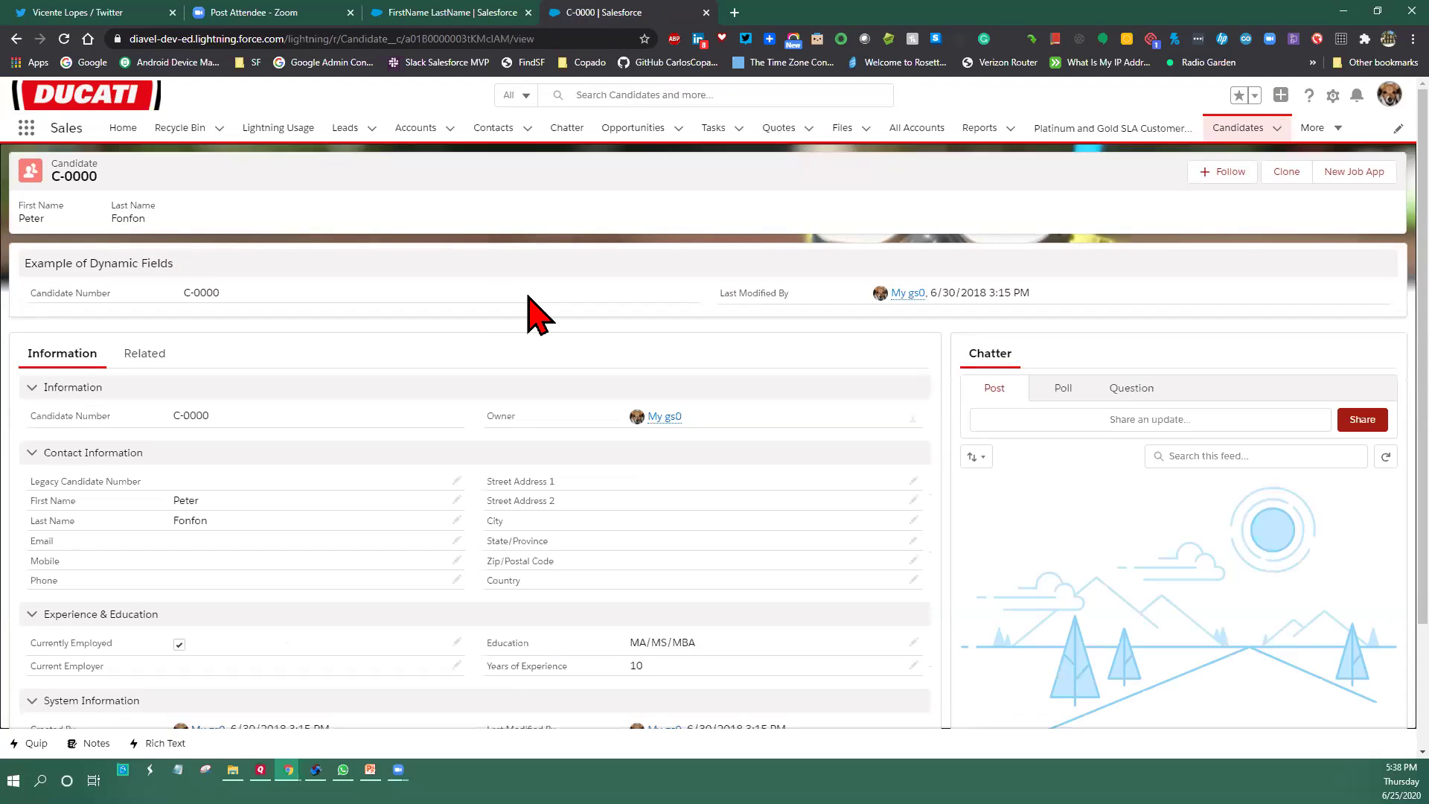
{"action": "scroll", "coordinate": [704, 341], "scroll_direction": "down", "scroll_amount": 2}
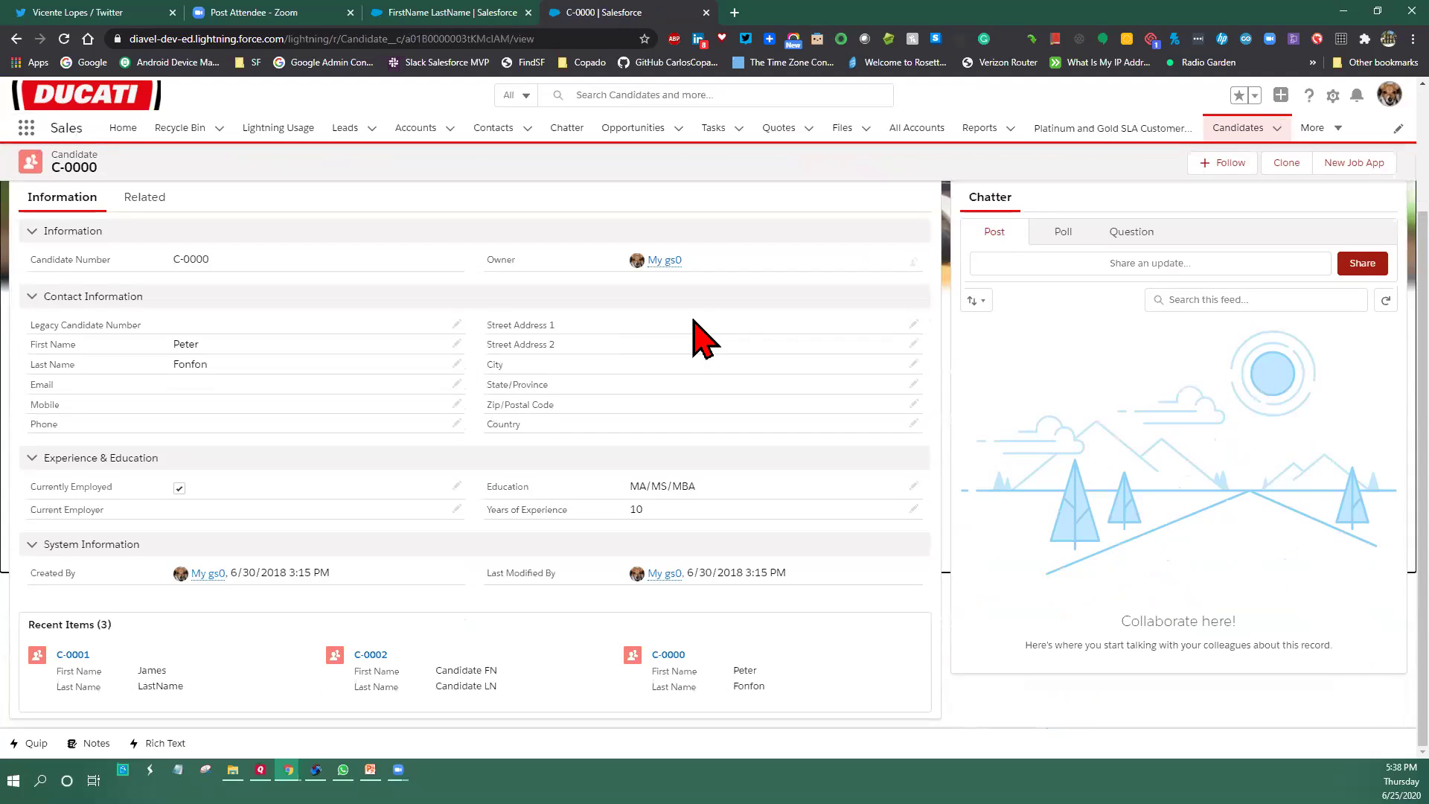
{"action": "scroll", "coordinate": [705, 341], "scroll_direction": "up", "scroll_amount": 2}
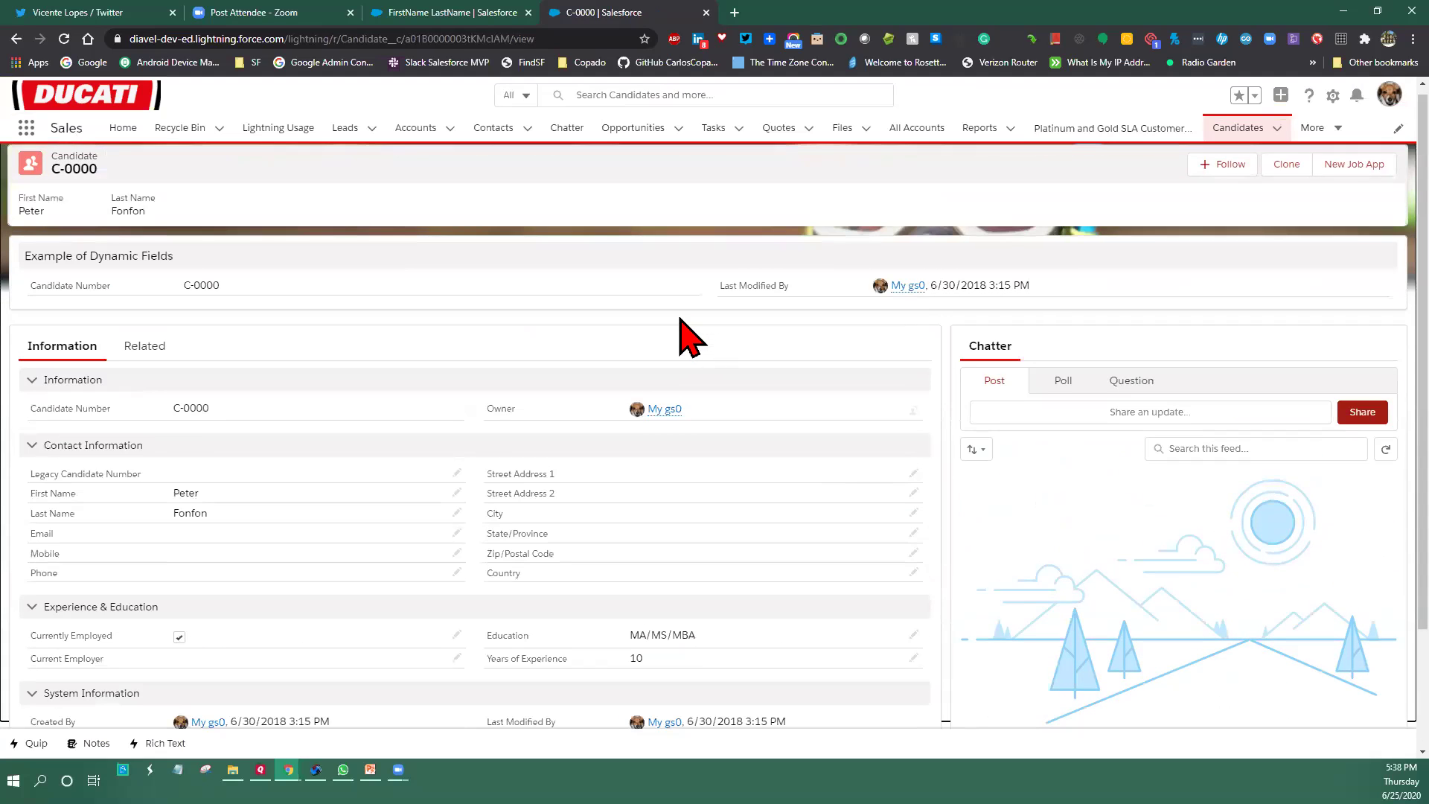
Open the C-0000 Candidate Record Page in Lightning App Builder with Edit Page
{"action": "left_click", "coordinate": [1332, 96]}
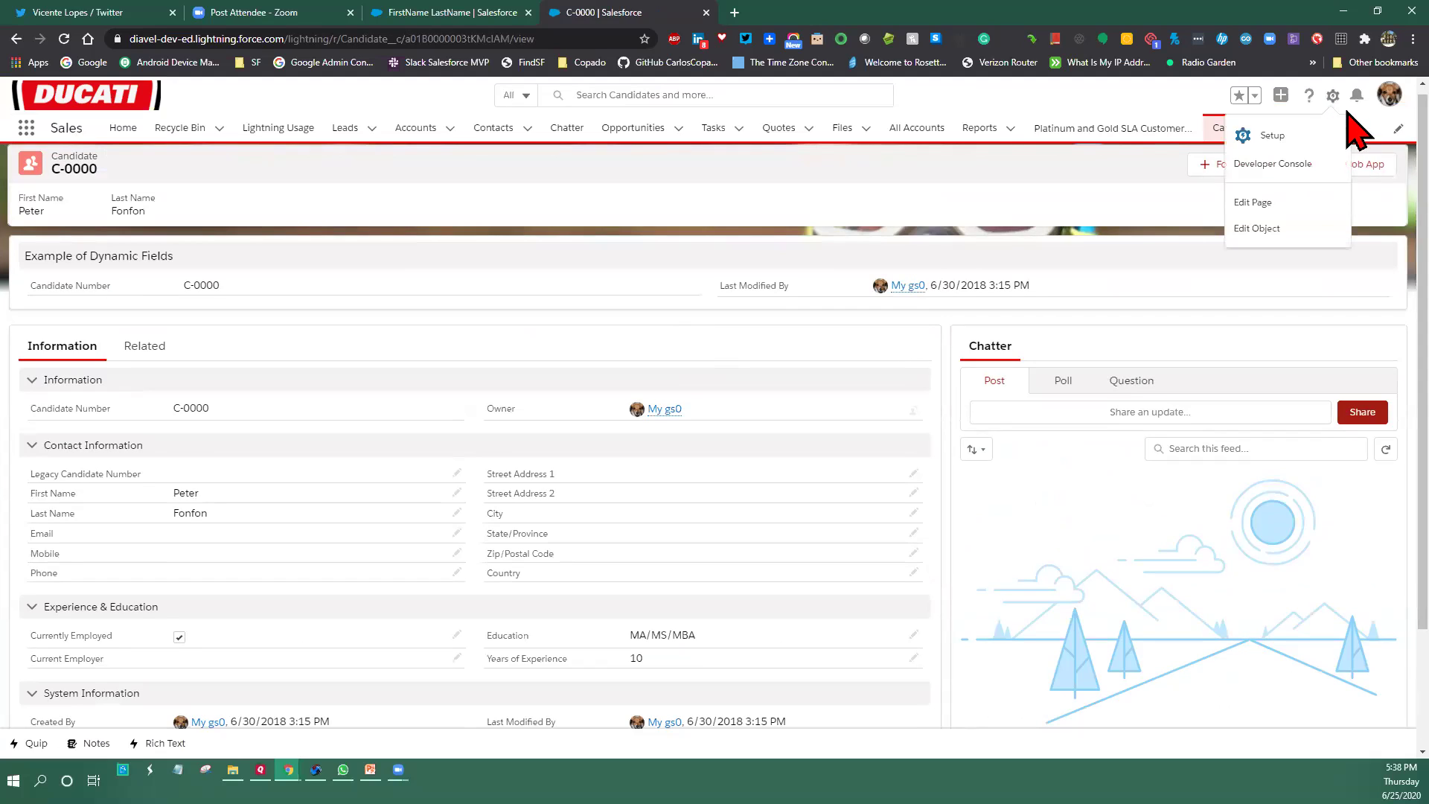
{"action": "left_click", "coordinate": [1280, 202]}
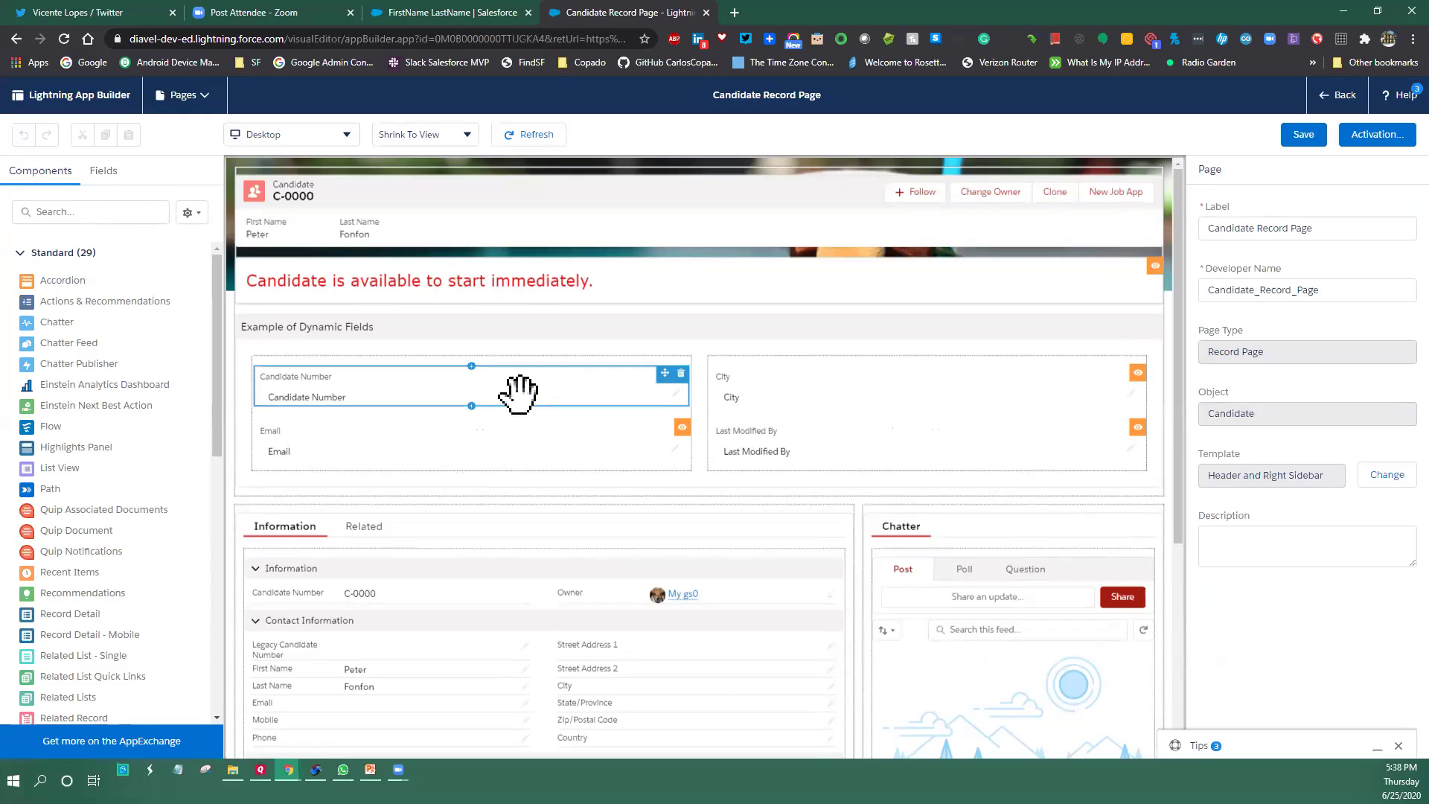
Review the City and Candidate Number dynamic fields' visibility settings
{"action": "left_click", "coordinate": [826, 381]}
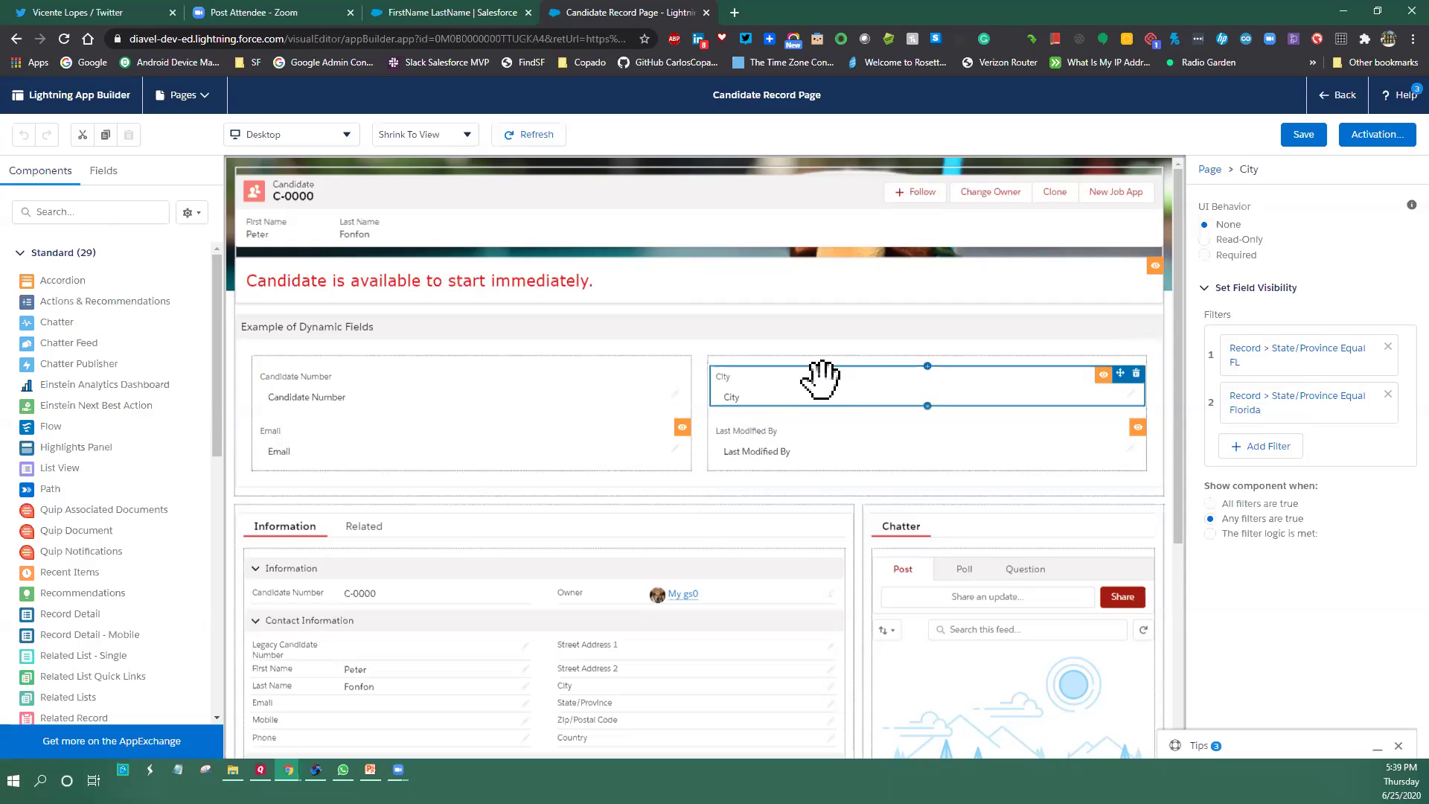
{"action": "left_click_drag", "start_coordinate": [797, 393], "coordinate": [1323, 396]}
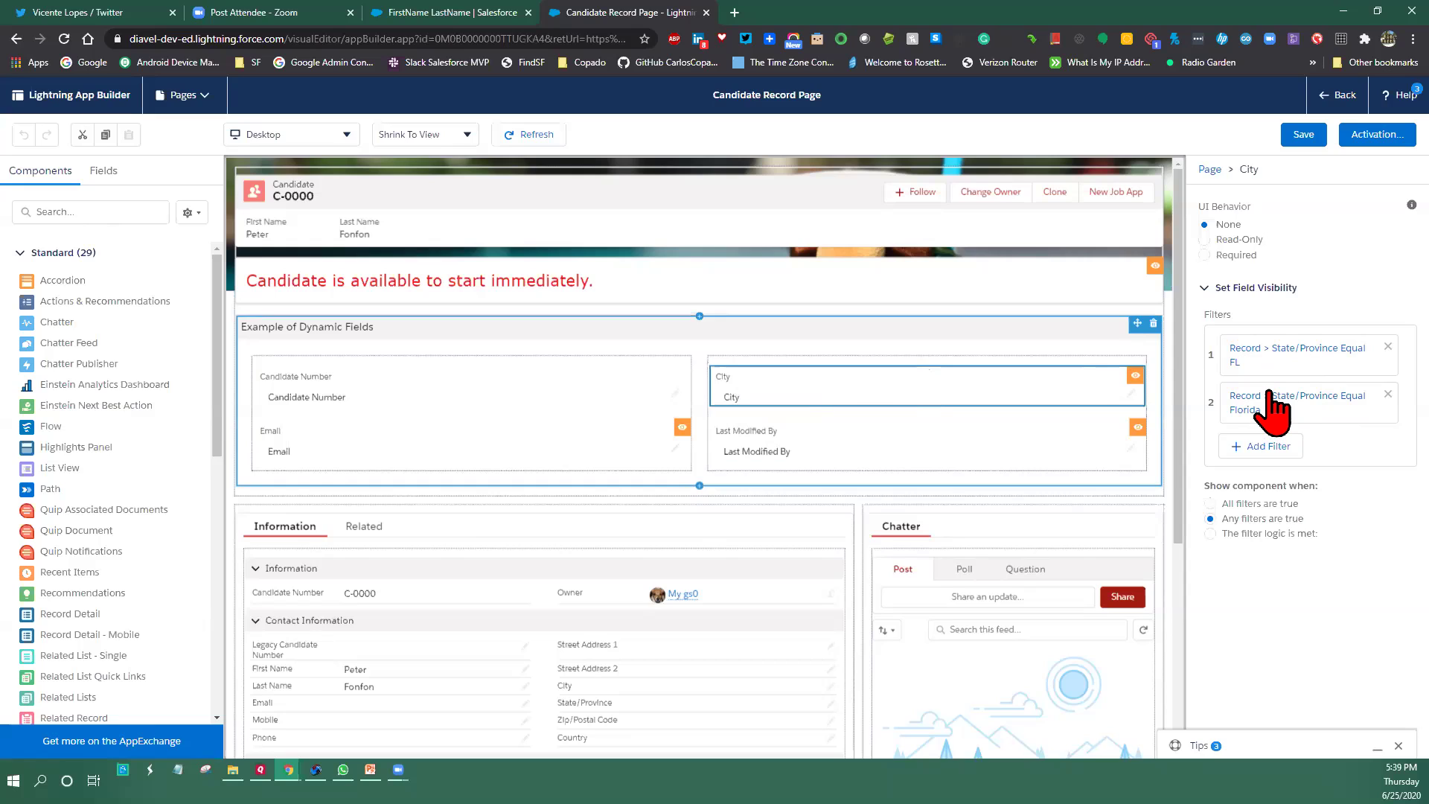
{"action": "left_click", "coordinate": [367, 385]}
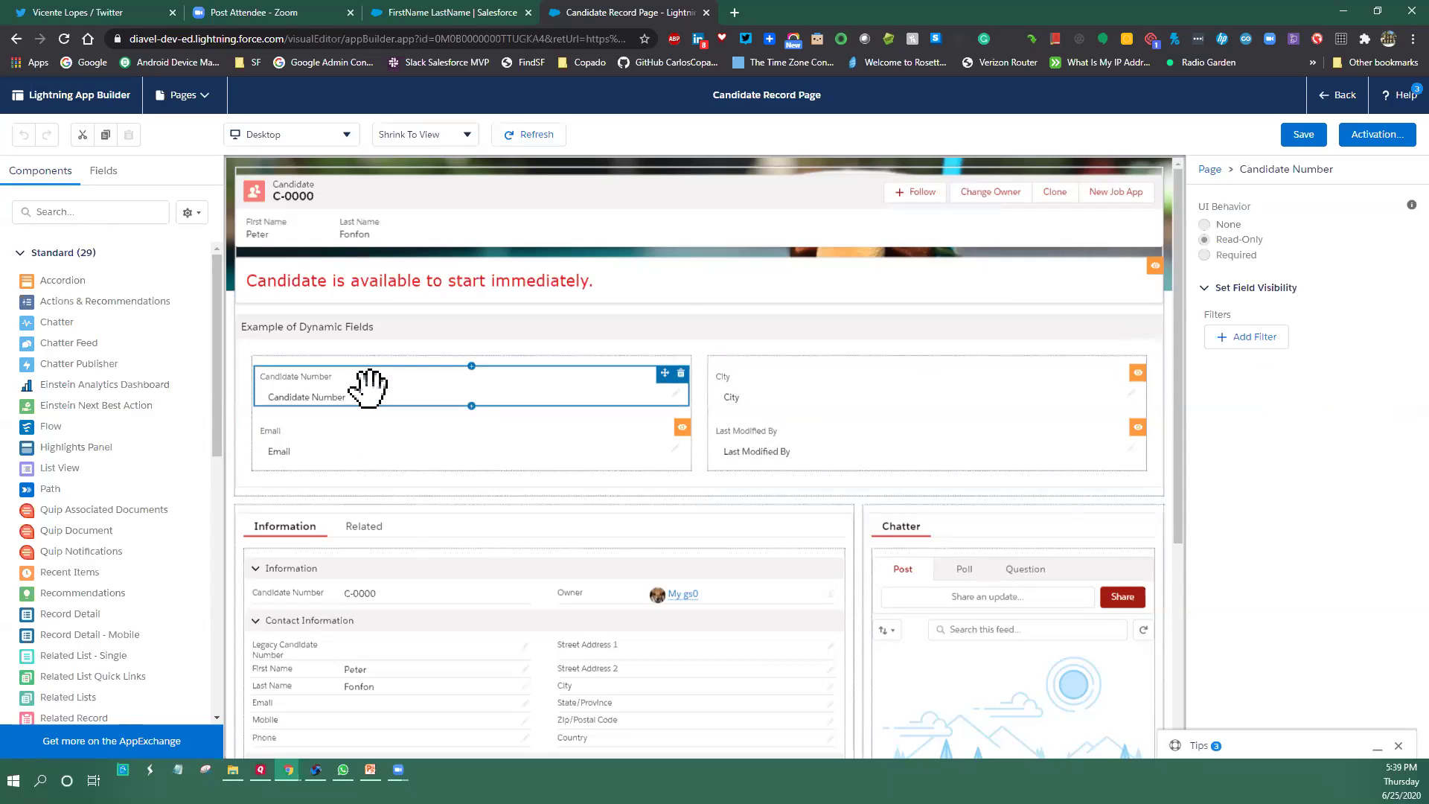
Make Email visible only when Record Email is Not Equal to an empty value
{"action": "left_click", "coordinate": [318, 446]}
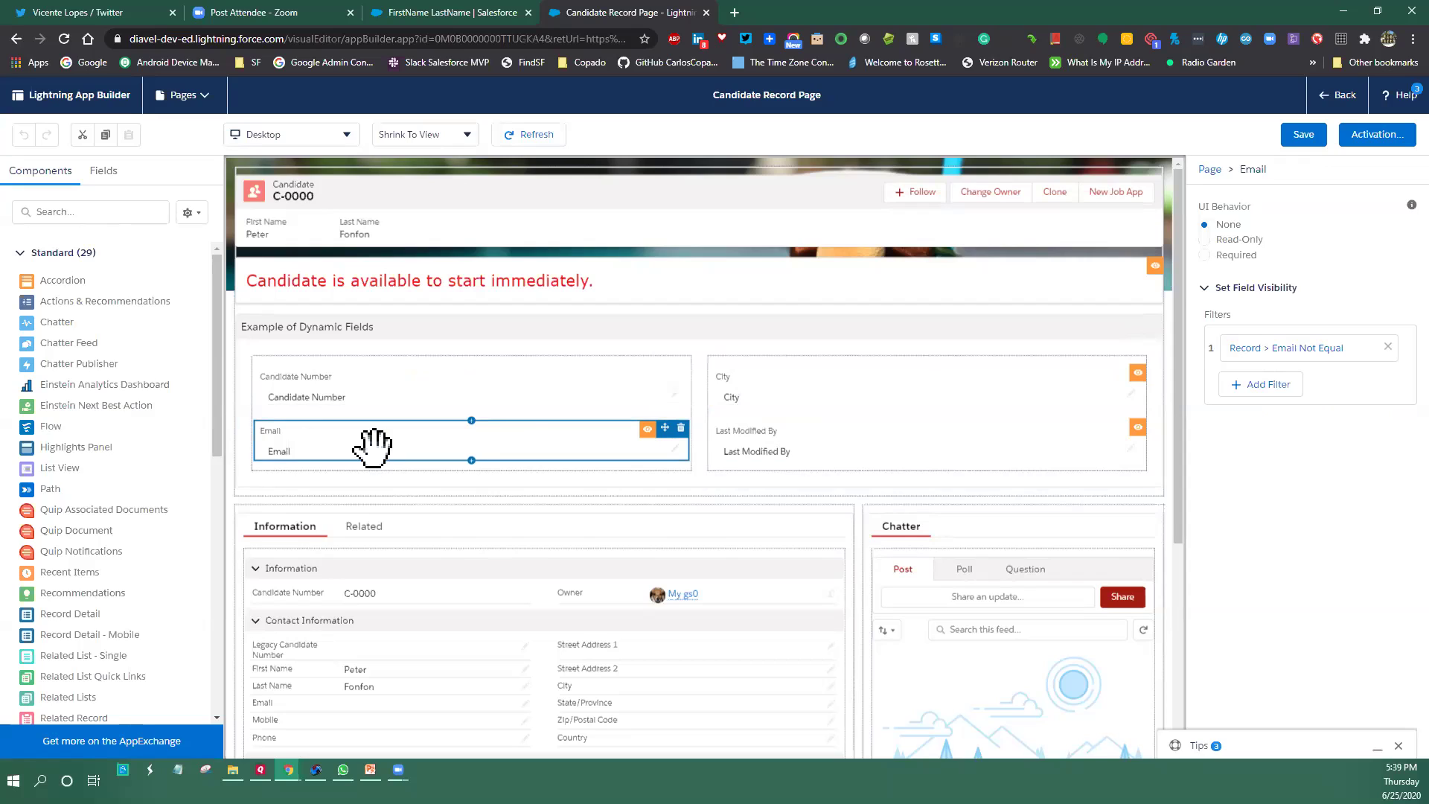
{"action": "left_click", "coordinate": [1278, 348]}
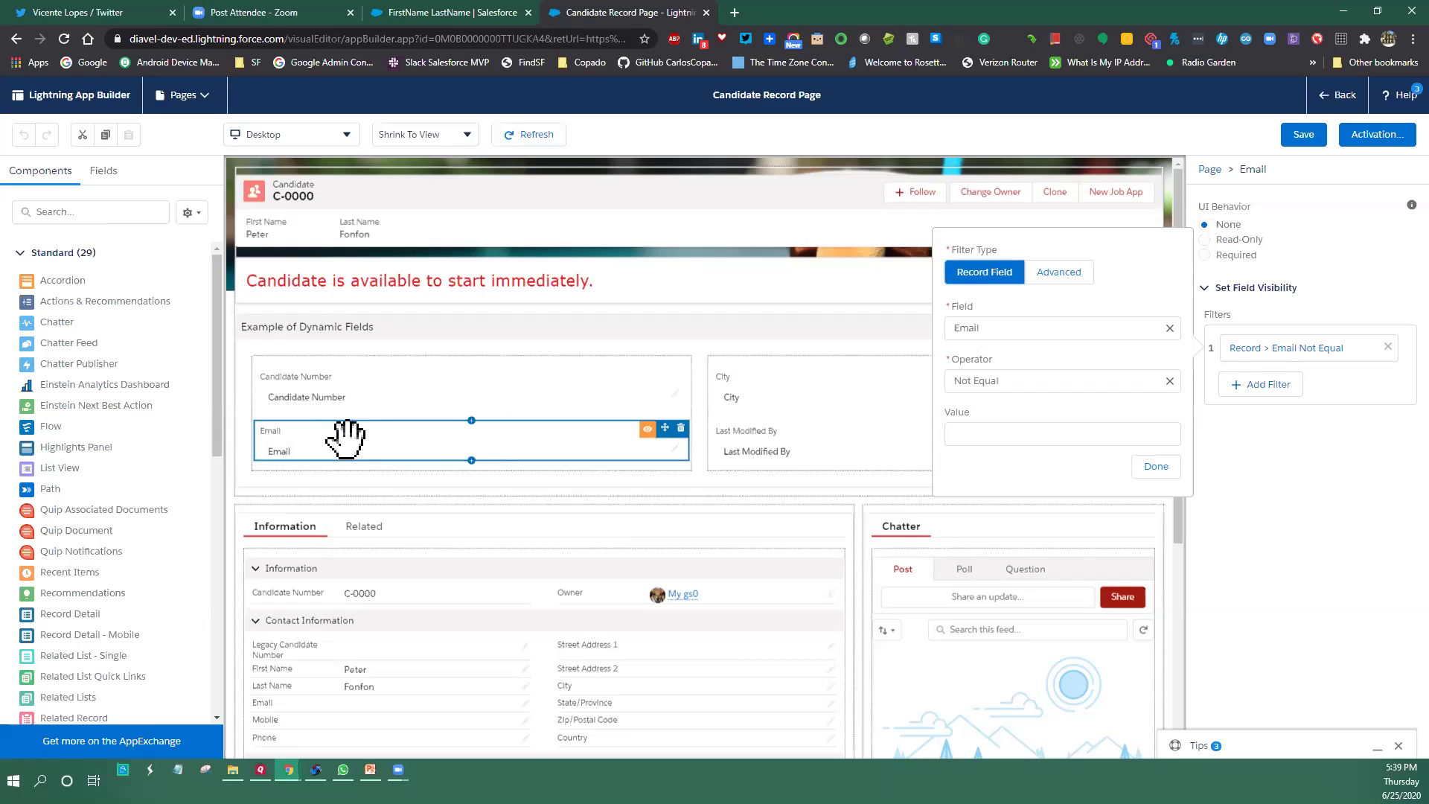
{"action": "left_click", "coordinate": [957, 152]}
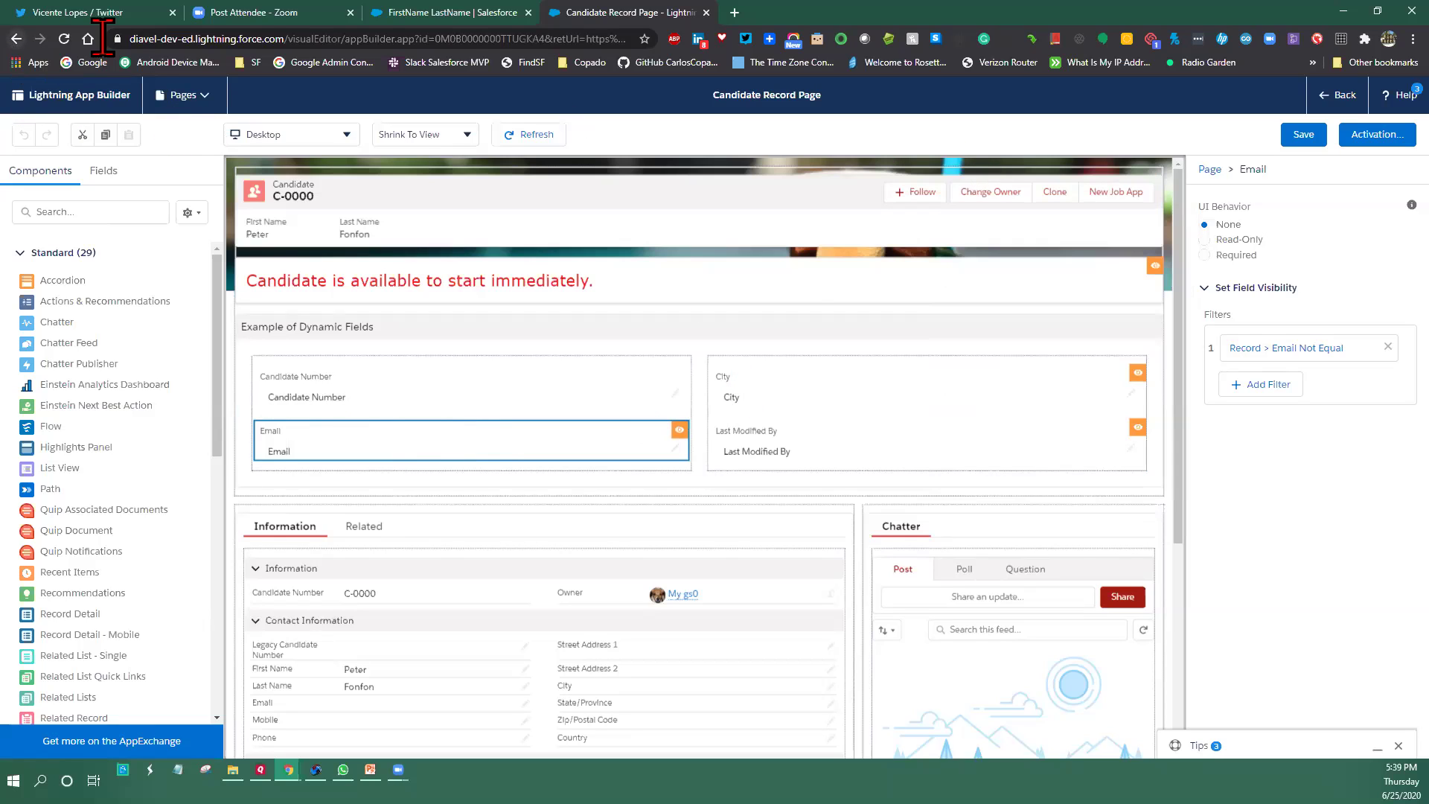
Show the availability Rich Text component's Currently Employed Equal false visibility filter
{"action": "left_click", "coordinate": [655, 277]}
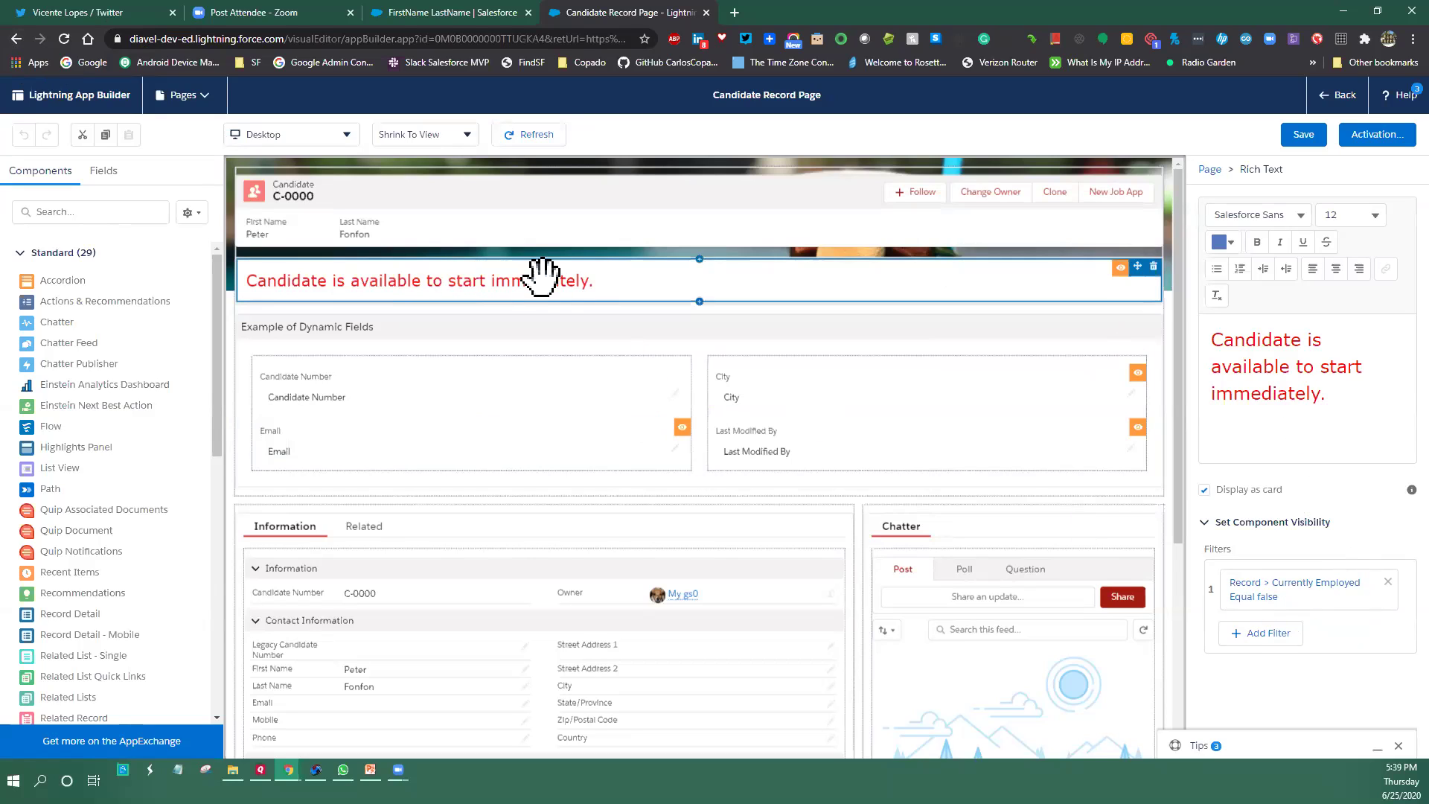
{"action": "left_click", "coordinate": [1280, 595]}
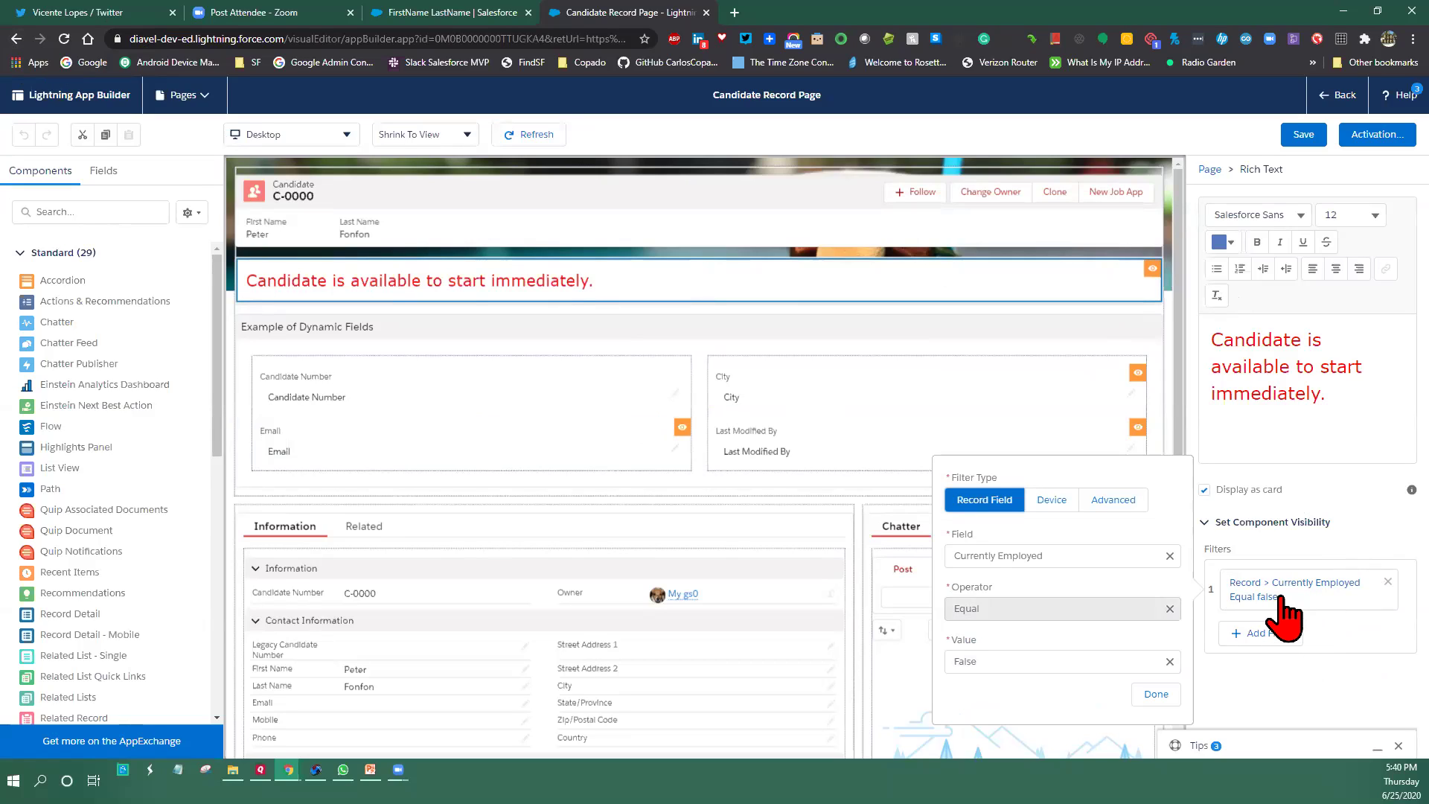
{"action": "mouse_move", "coordinate": [495, 293]}
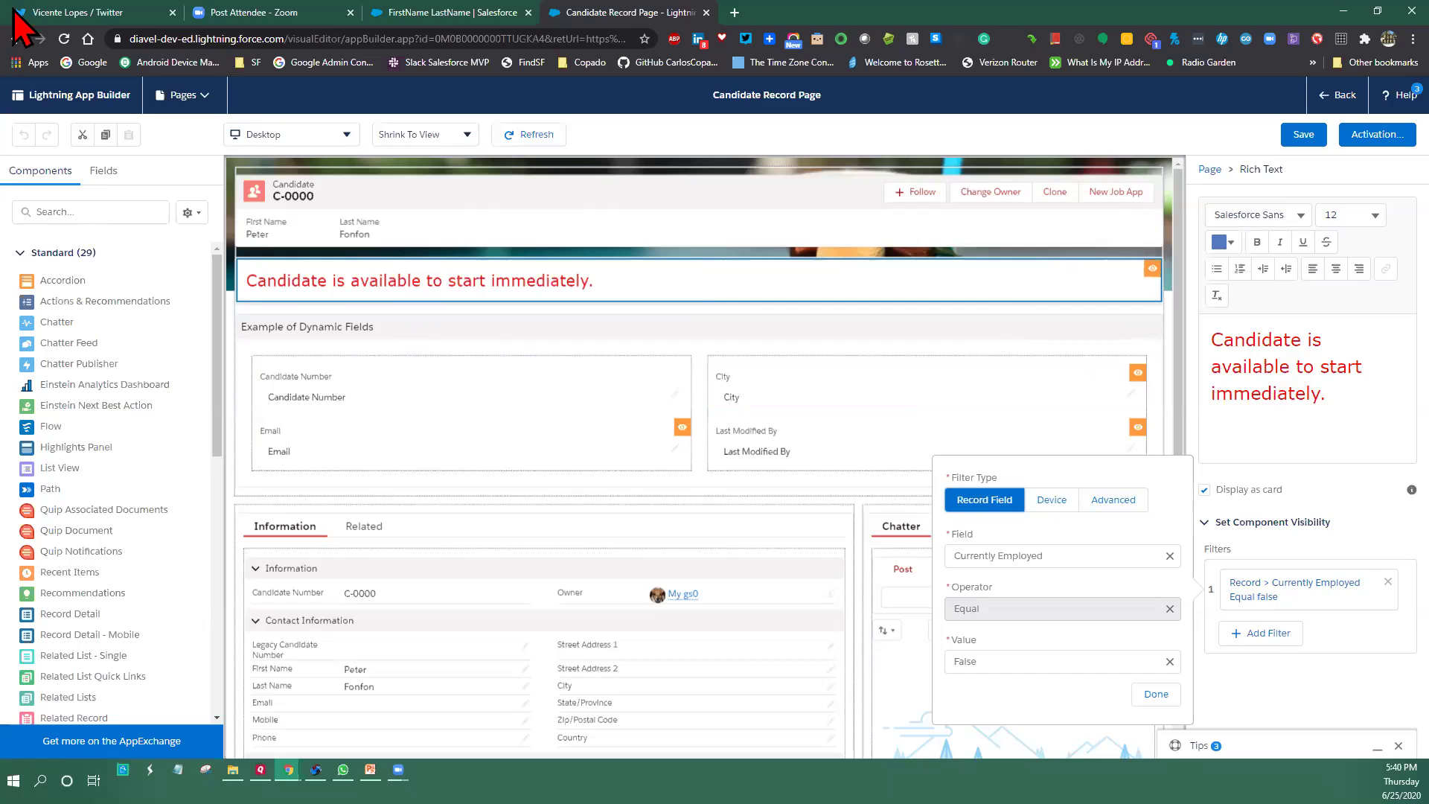
Go back to candidate C-0000, whose Dynamic Fields show only Candidate Number and Last Modified By
{"action": "left_click", "coordinate": [14, 41]}
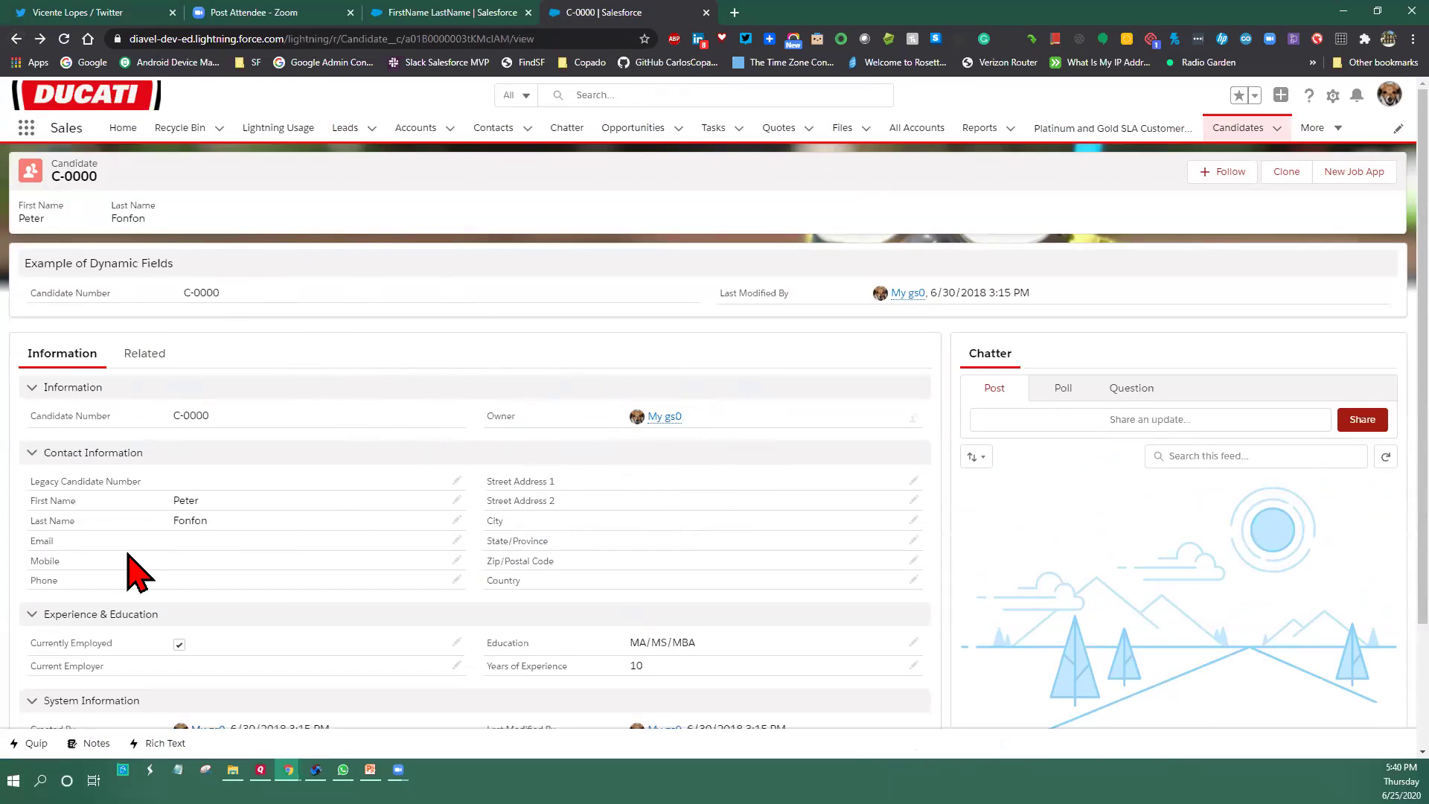
Save an e-mail address in the candidate's Email field and reload the record page
{"action": "left_click", "coordinate": [457, 540]}
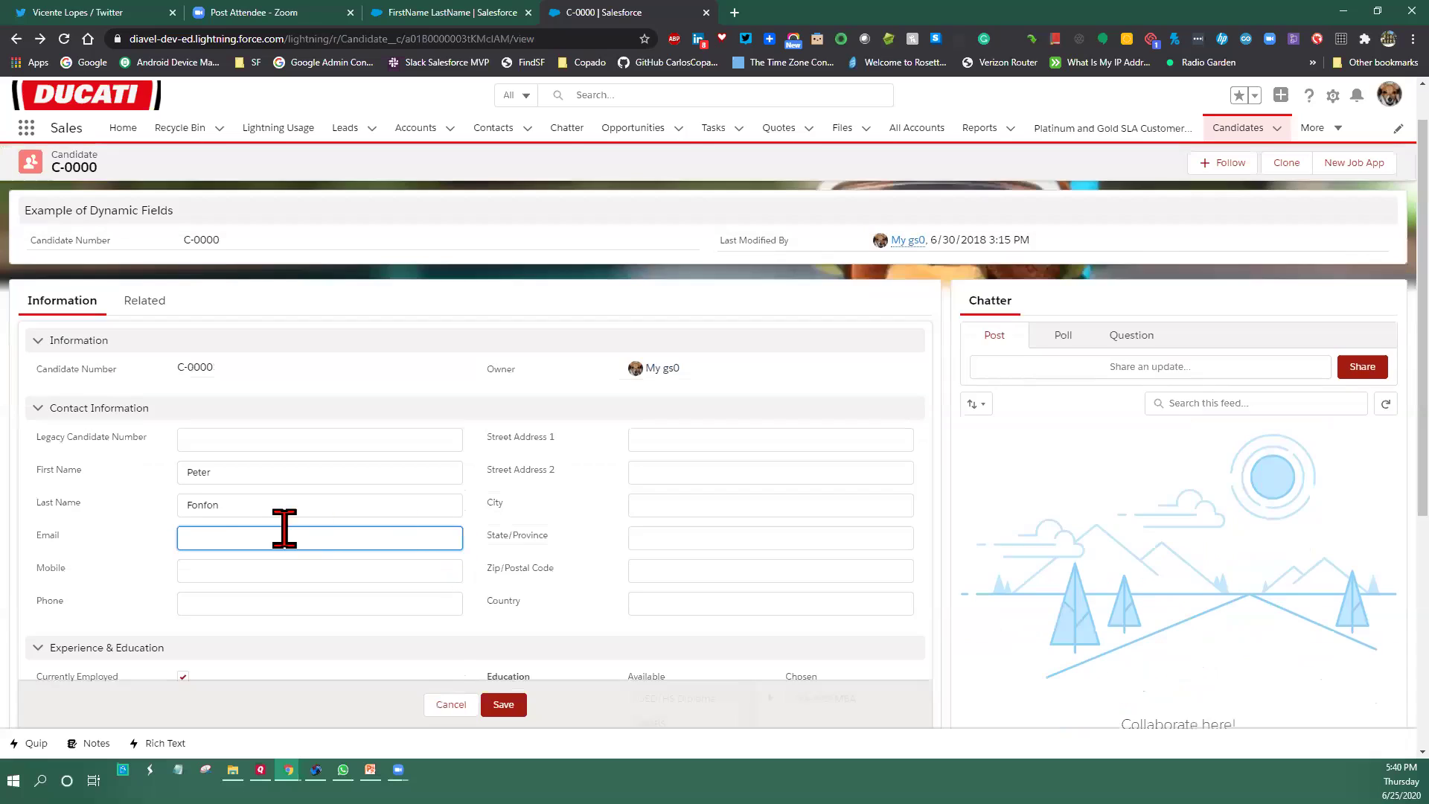
{"action": "left_click", "coordinate": [223, 536]}
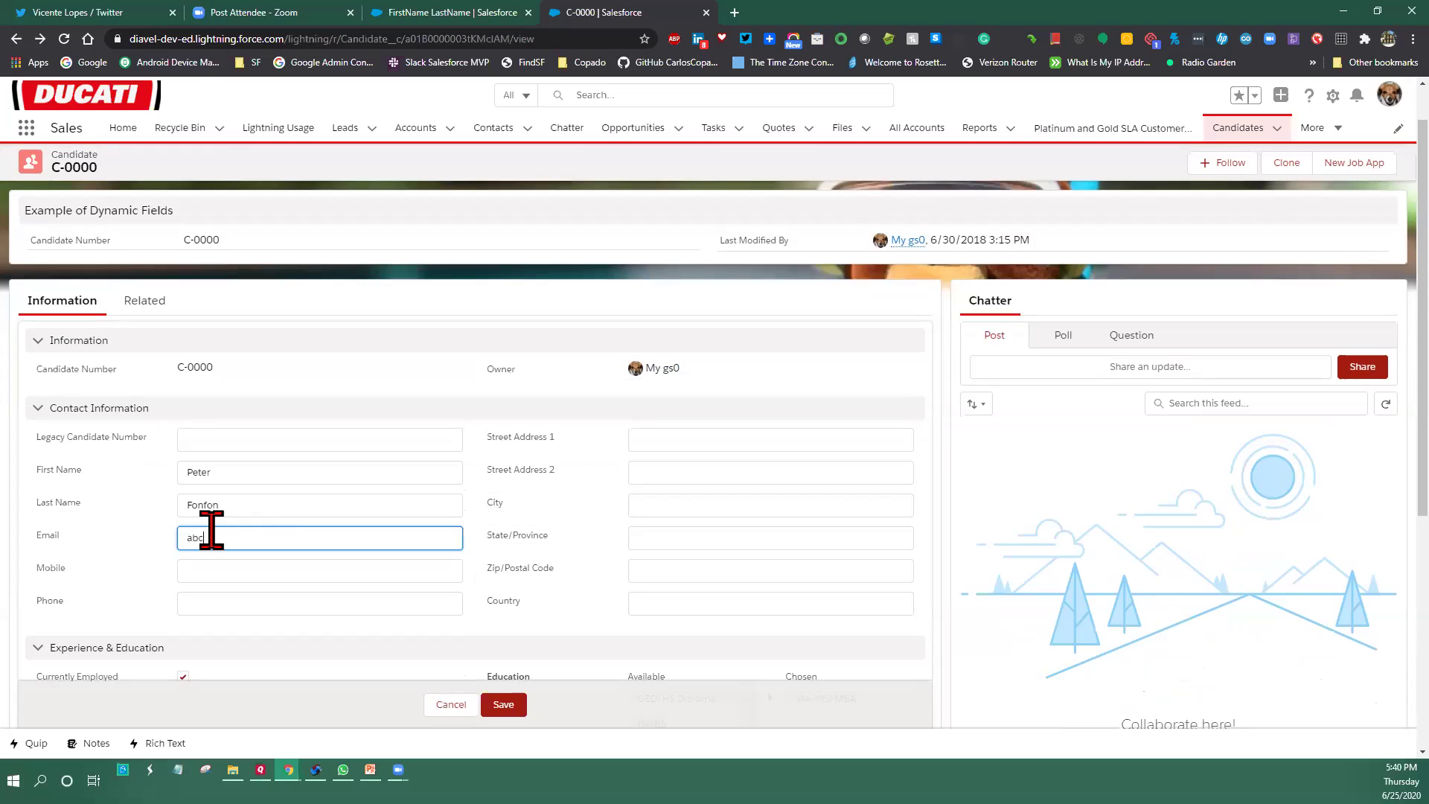
{"action": "left_click", "coordinate": [504, 707]}
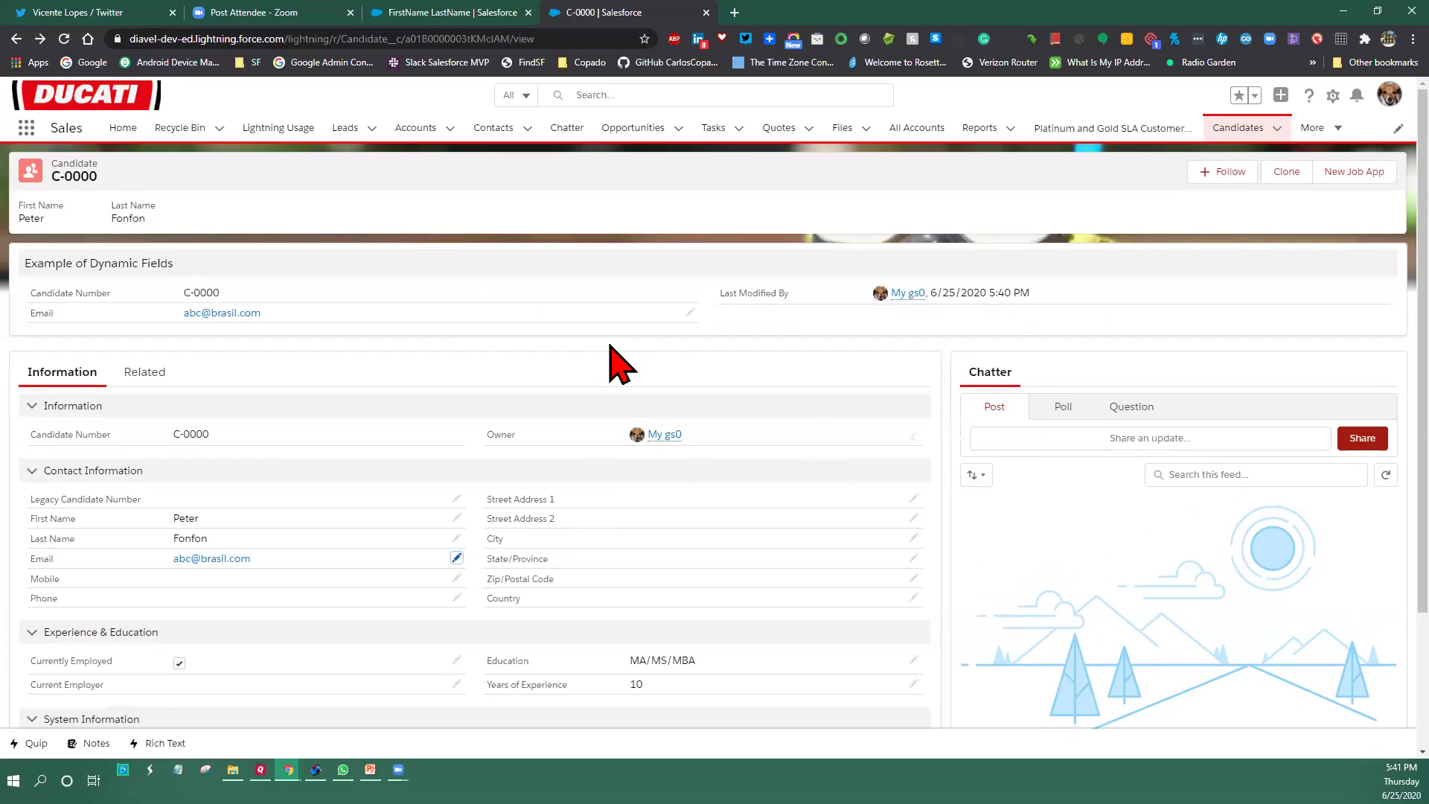
{"action": "left_click", "coordinate": [64, 40]}
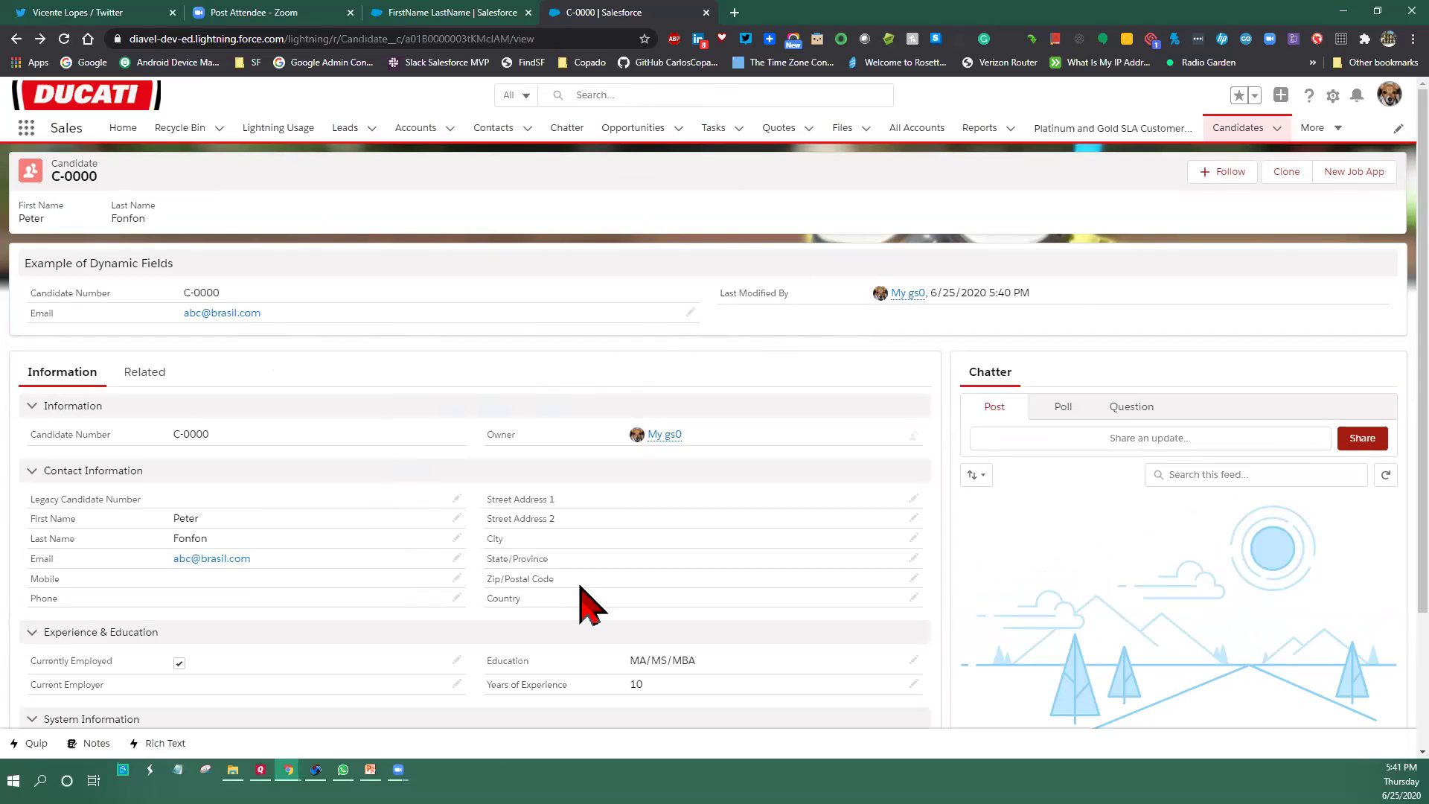
Fill in State/Province and the required Zip/Postal Code, save, and reload the record
{"action": "double_click", "coordinate": [634, 558]}
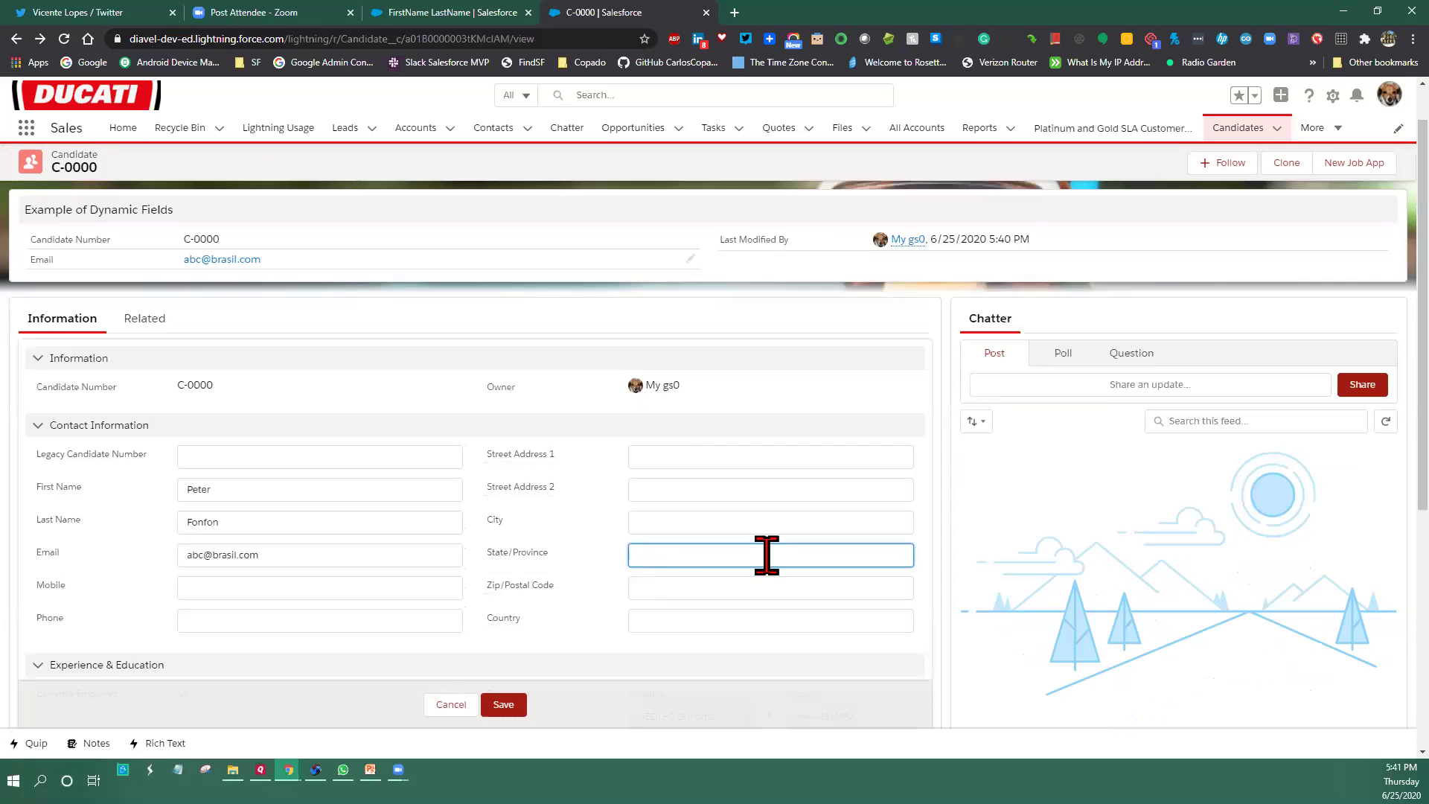
{"action": "type", "text": "FL"}
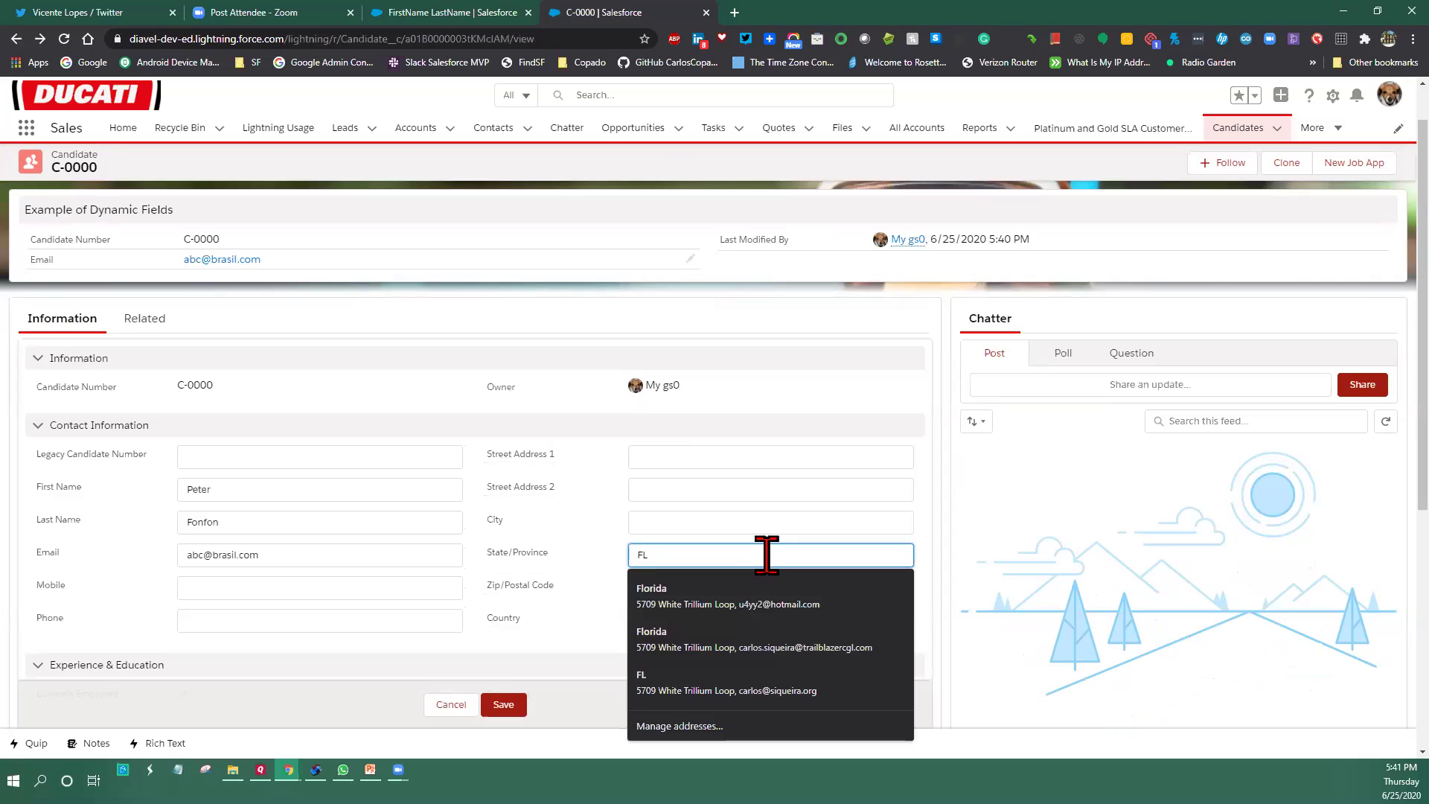
{"action": "left_click", "coordinate": [503, 704]}
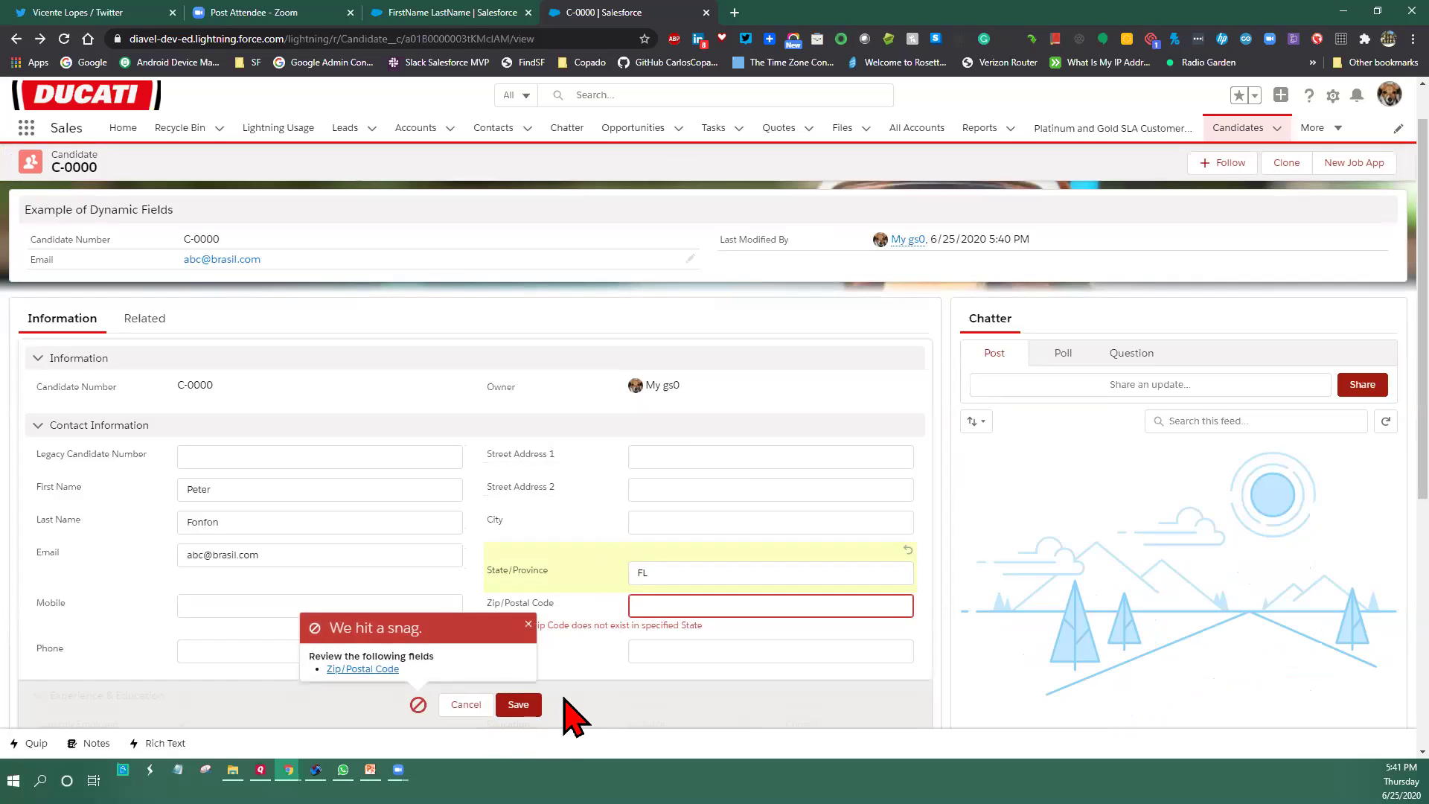
{"action": "scroll", "coordinate": [570, 711], "scroll_direction": "down", "scroll_amount": 2}
{"action": "left_click", "coordinate": [678, 455]}
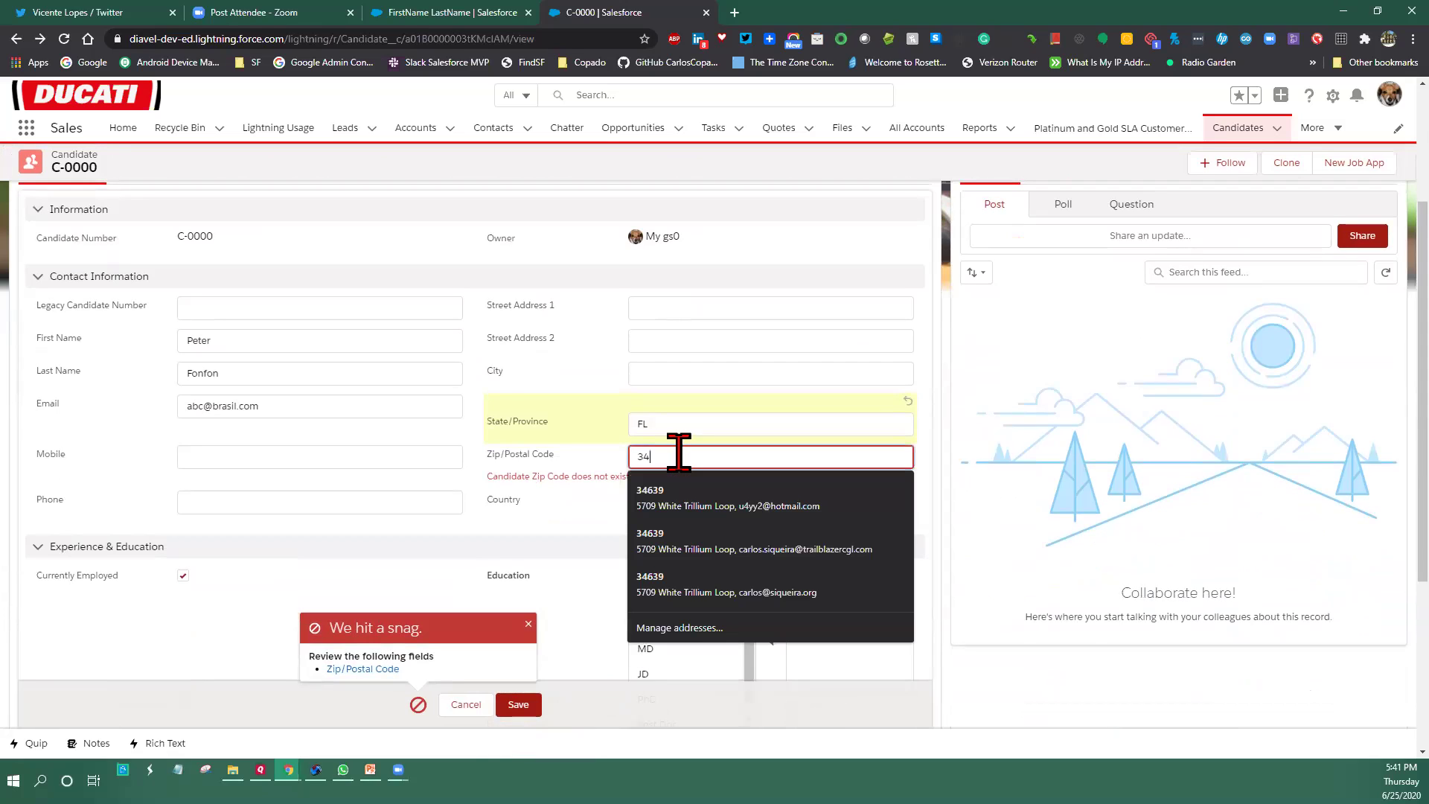
{"action": "type", "text": "9"}
{"action": "left_click", "coordinate": [519, 703]}
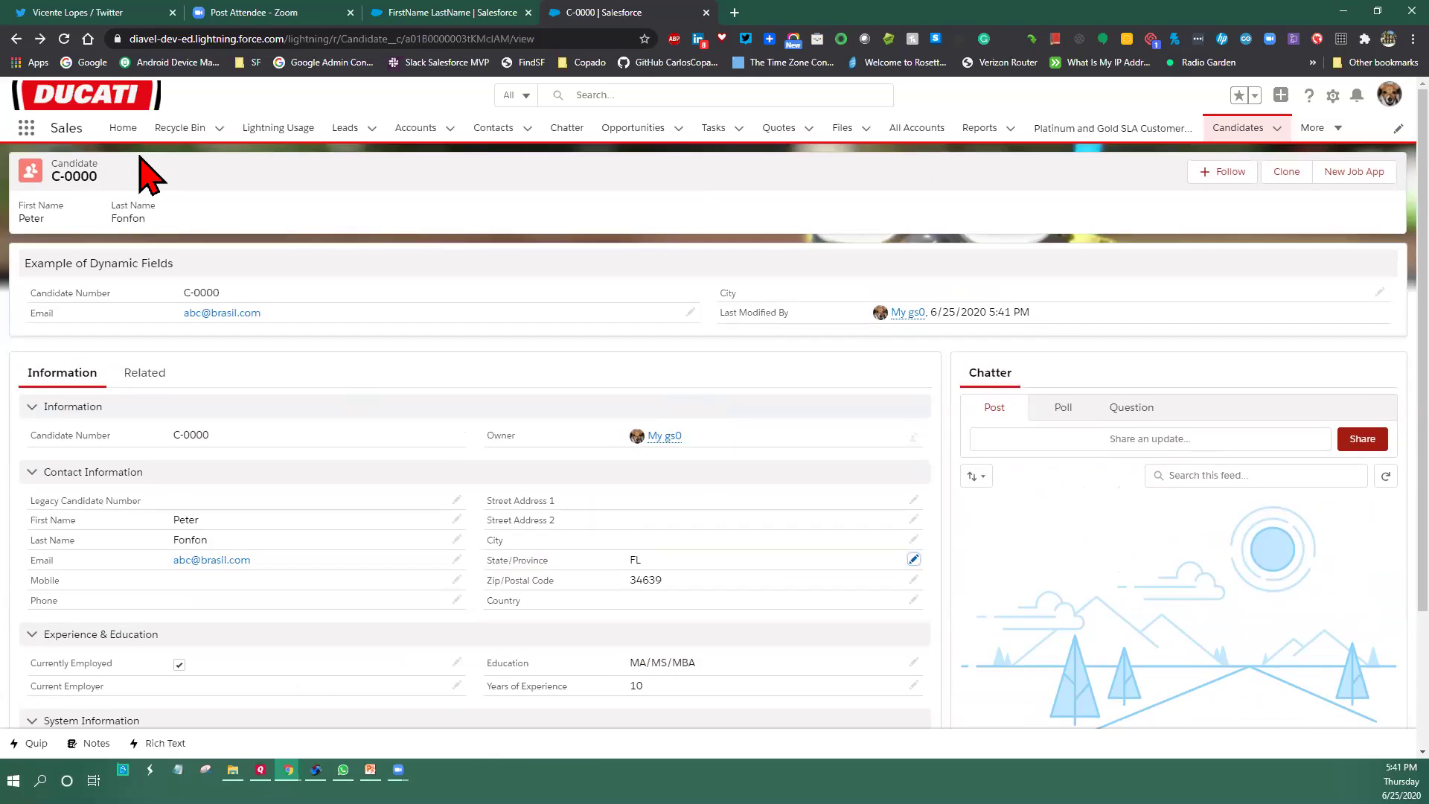
{"action": "left_click", "coordinate": [64, 39]}
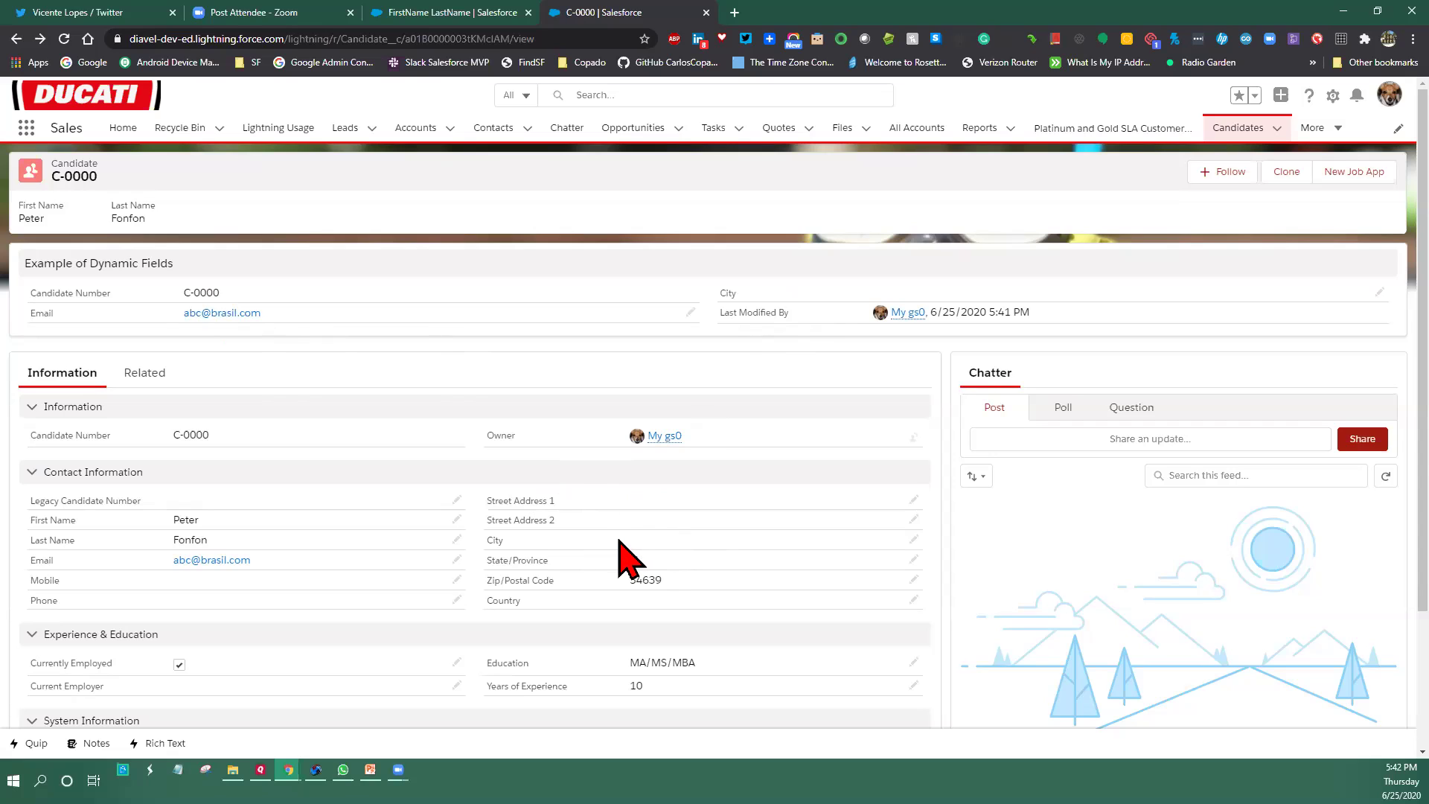
Set the candidate's City to Land O Lakes and save it
{"action": "double_click", "coordinate": [618, 540]}
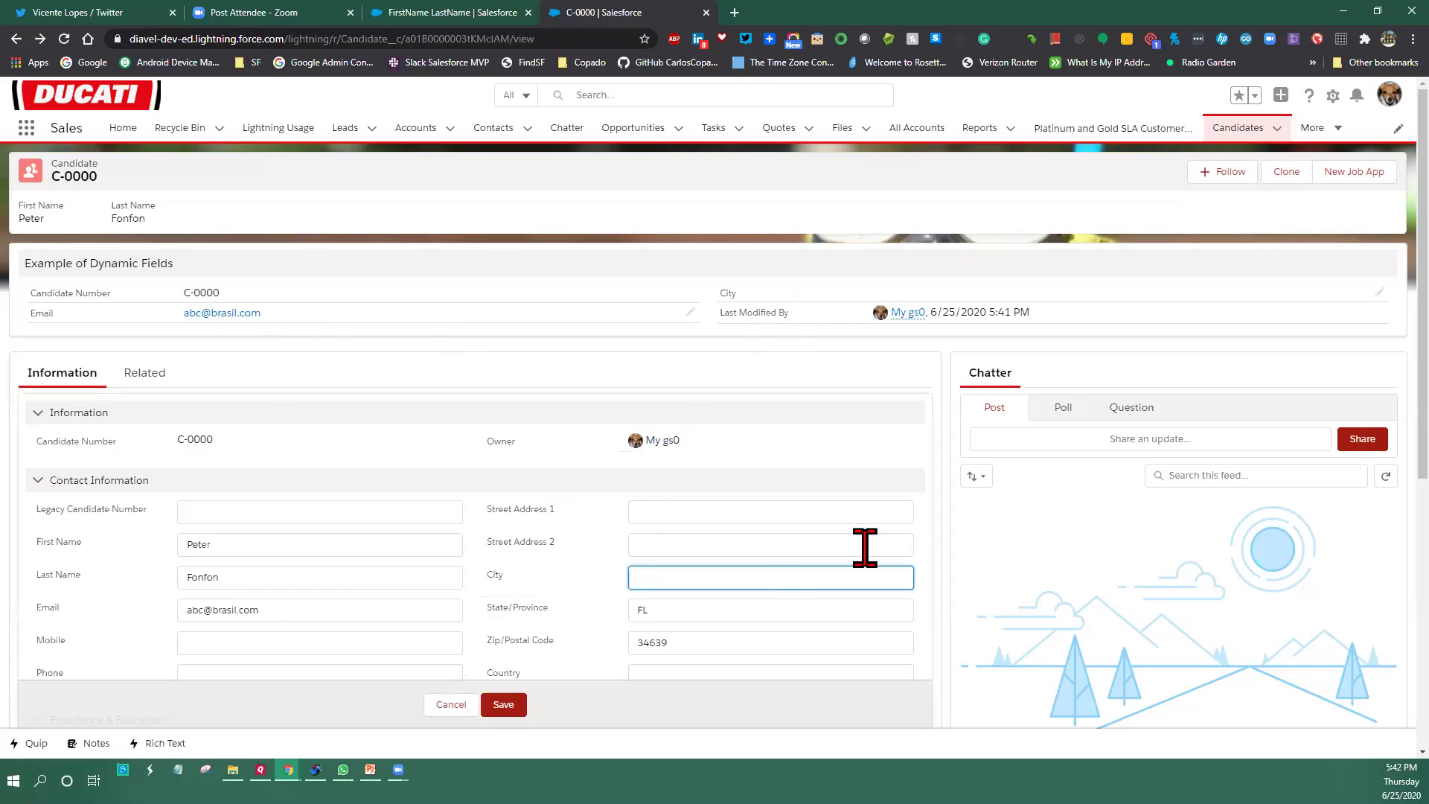
{"action": "type", "text": "Land"}
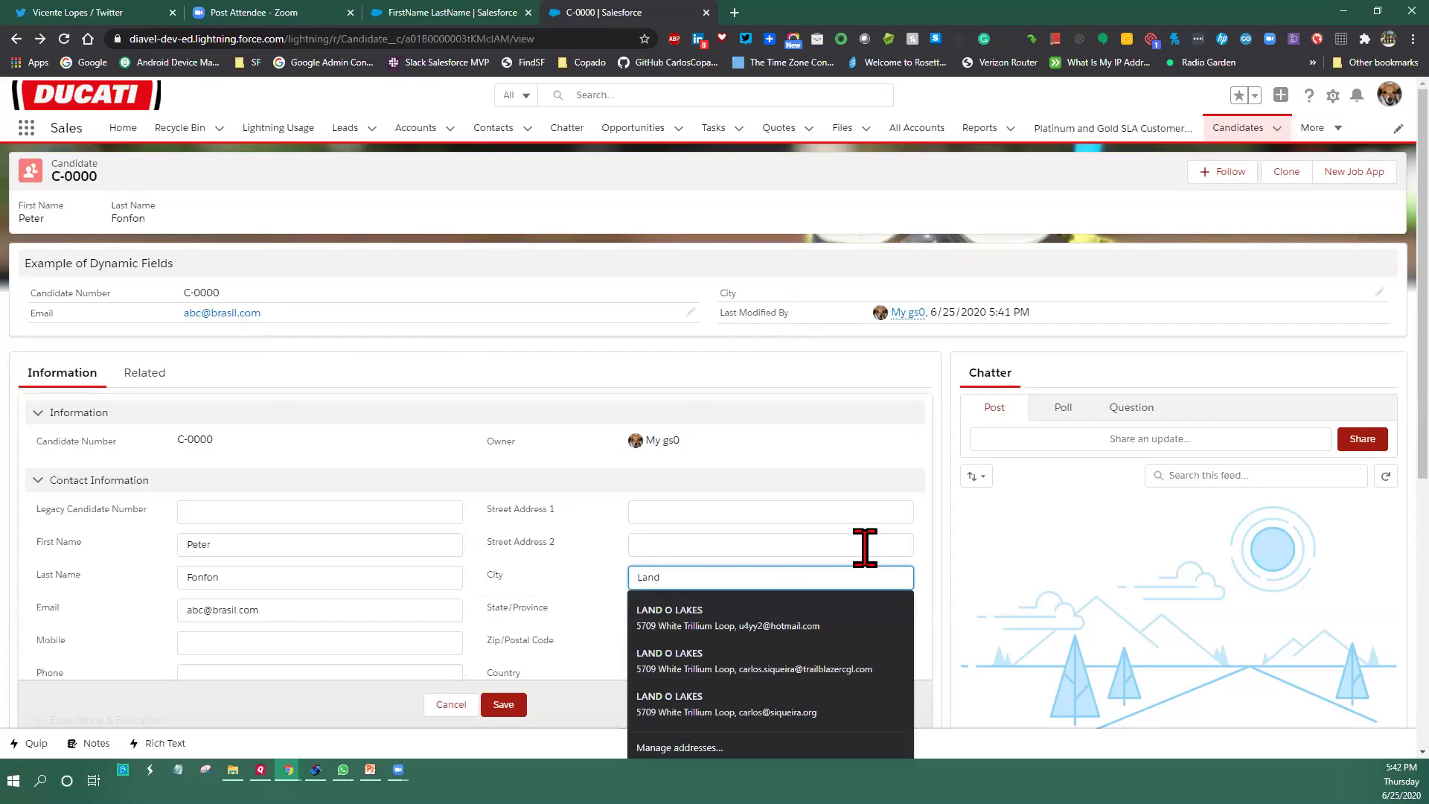
{"action": "type", "text": " O Lakes"}
{"action": "left_click", "coordinate": [503, 704]}
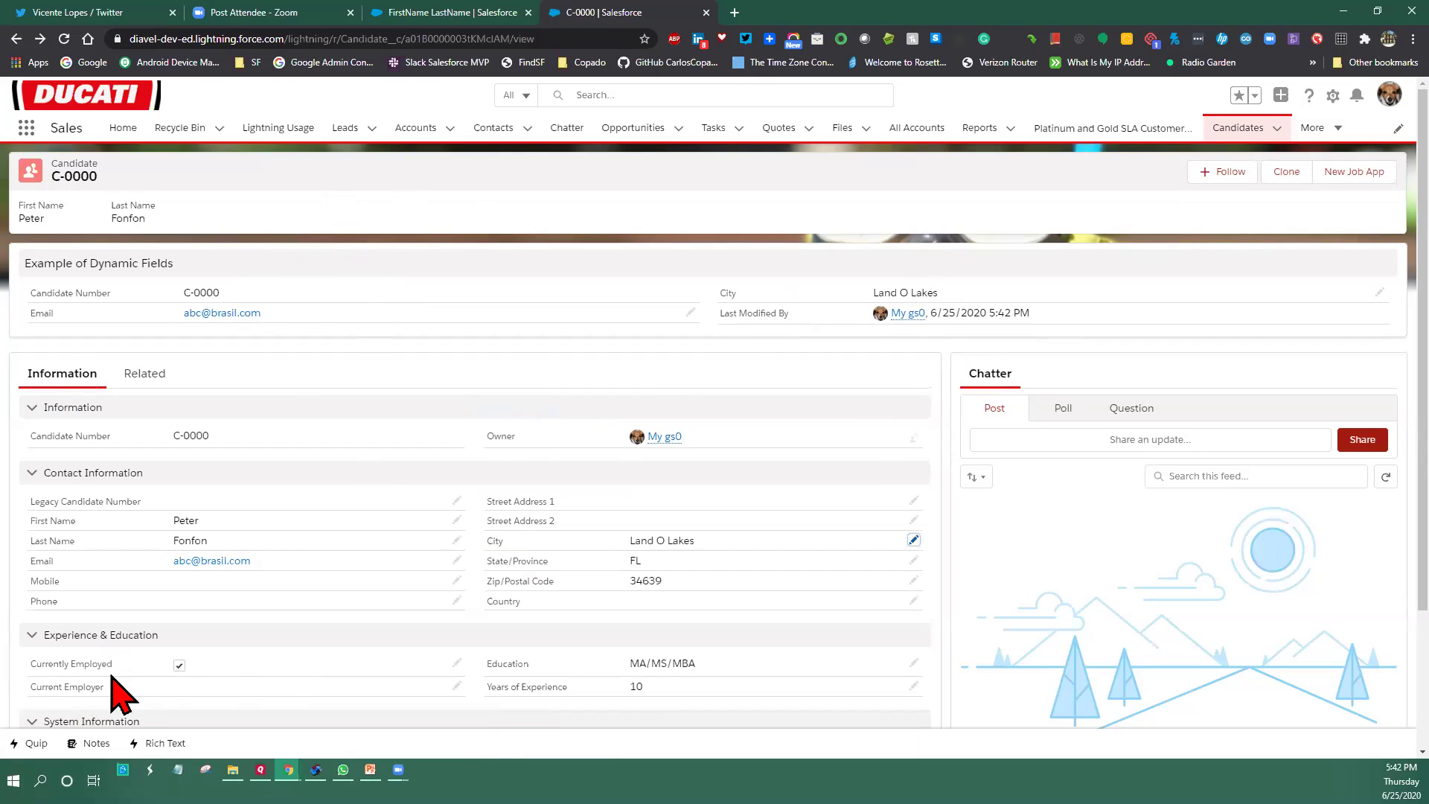
{"action": "double_click", "coordinate": [180, 666]}
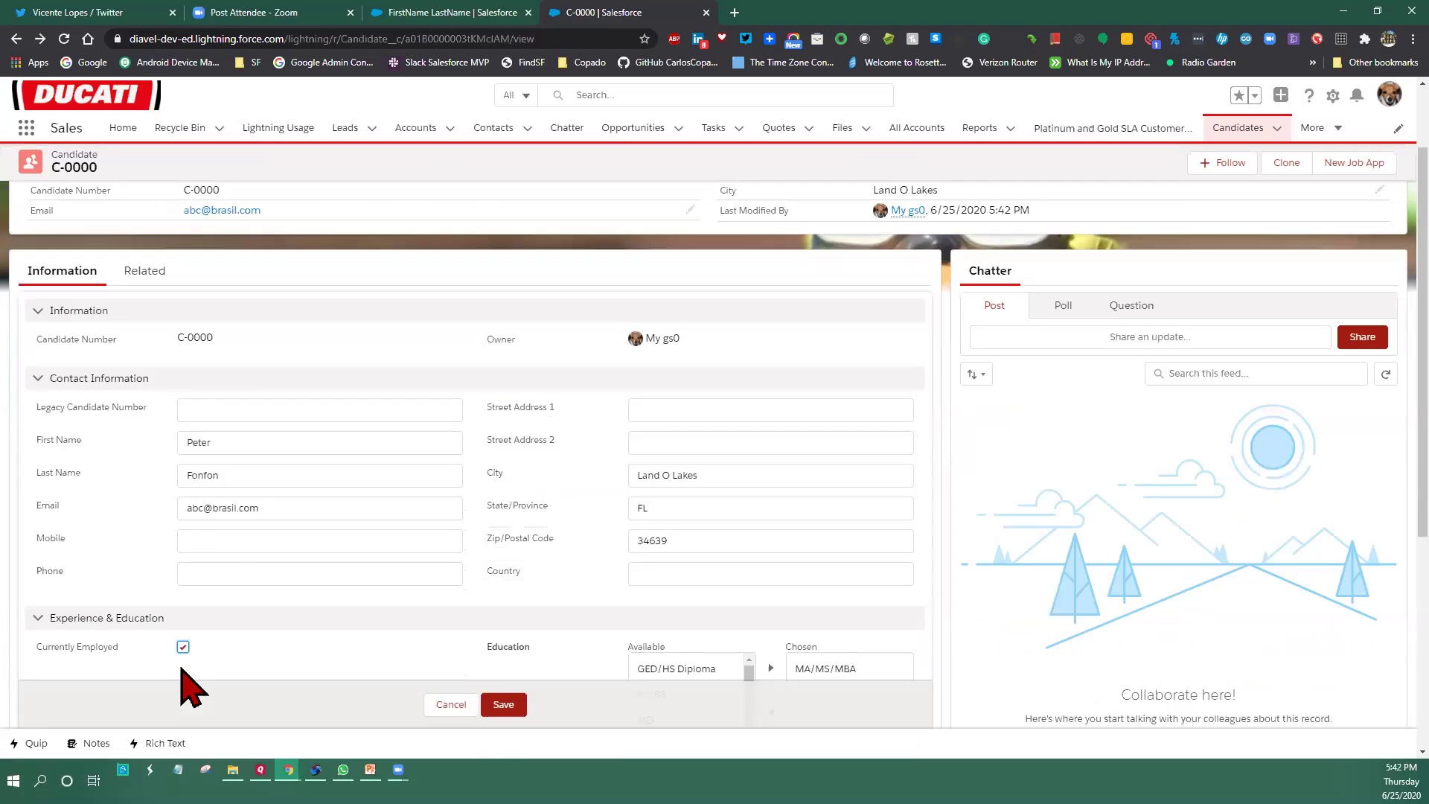
Uncheck Currently Employed on the candidate and save the record
{"action": "left_click", "coordinate": [183, 646]}
{"action": "left_click", "coordinate": [504, 704]}
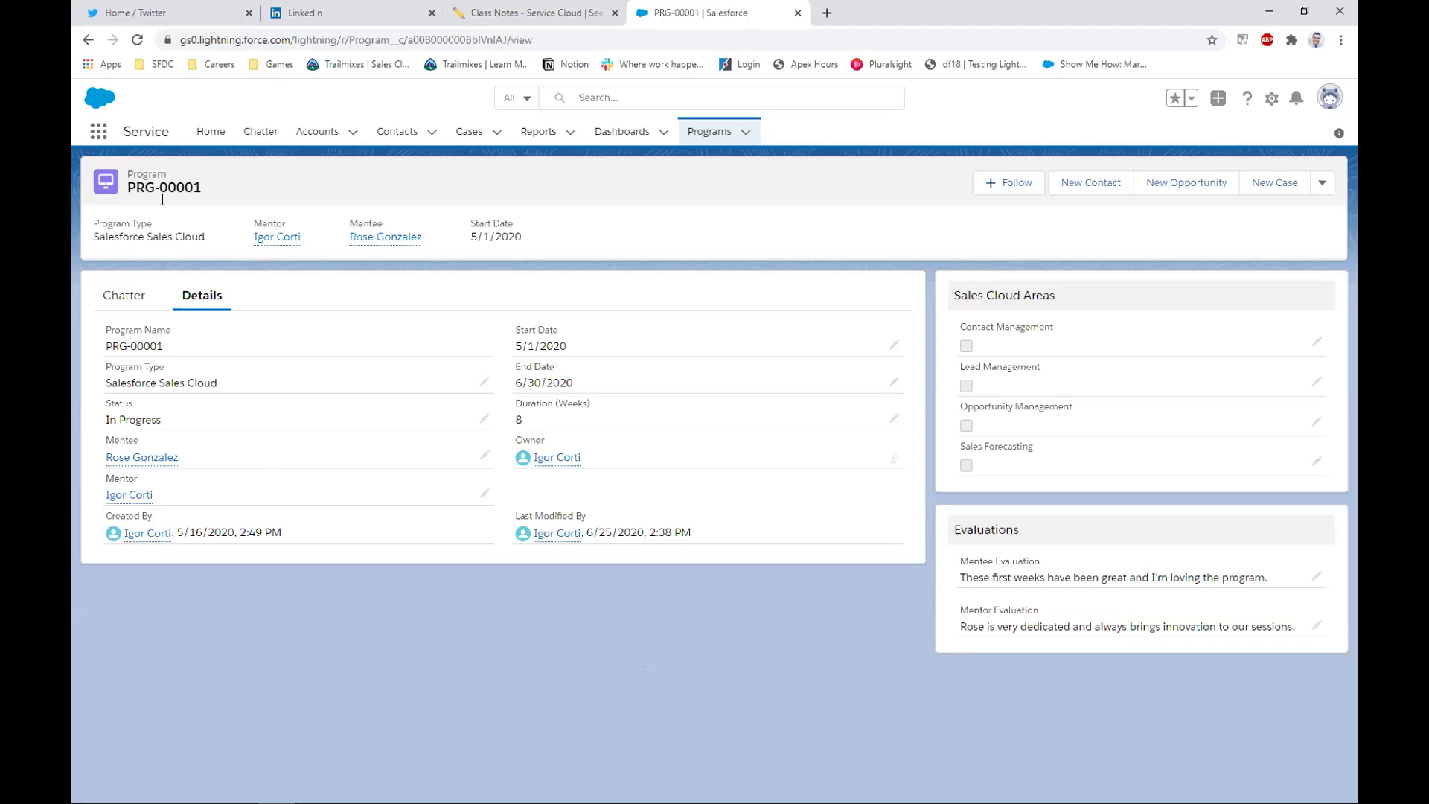
Change PRG-00001's Program Type to Salesforce Service Cloud and save
{"action": "left_click_drag", "start_coordinate": [215, 192], "coordinate": [125, 171]}
{"action": "left_click", "coordinate": [331, 183]}
{"action": "left_click_drag", "start_coordinate": [98, 364], "coordinate": [213, 372]}
{"action": "left_click", "coordinate": [109, 375]}
{"action": "left_click", "coordinate": [477, 387]}
{"action": "left_click", "coordinate": [469, 412]}
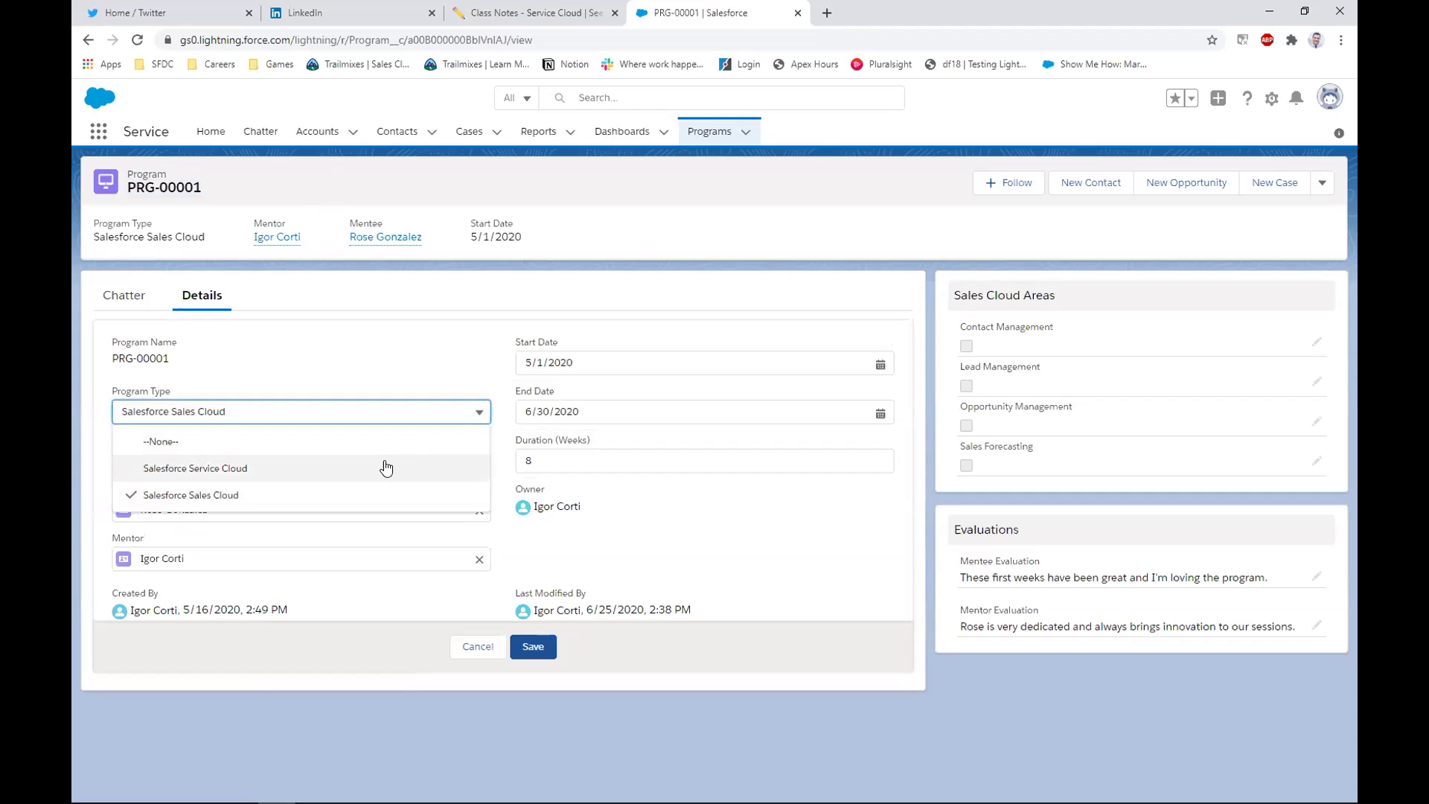
{"action": "left_click", "coordinate": [405, 467]}
{"action": "left_click", "coordinate": [533, 645]}
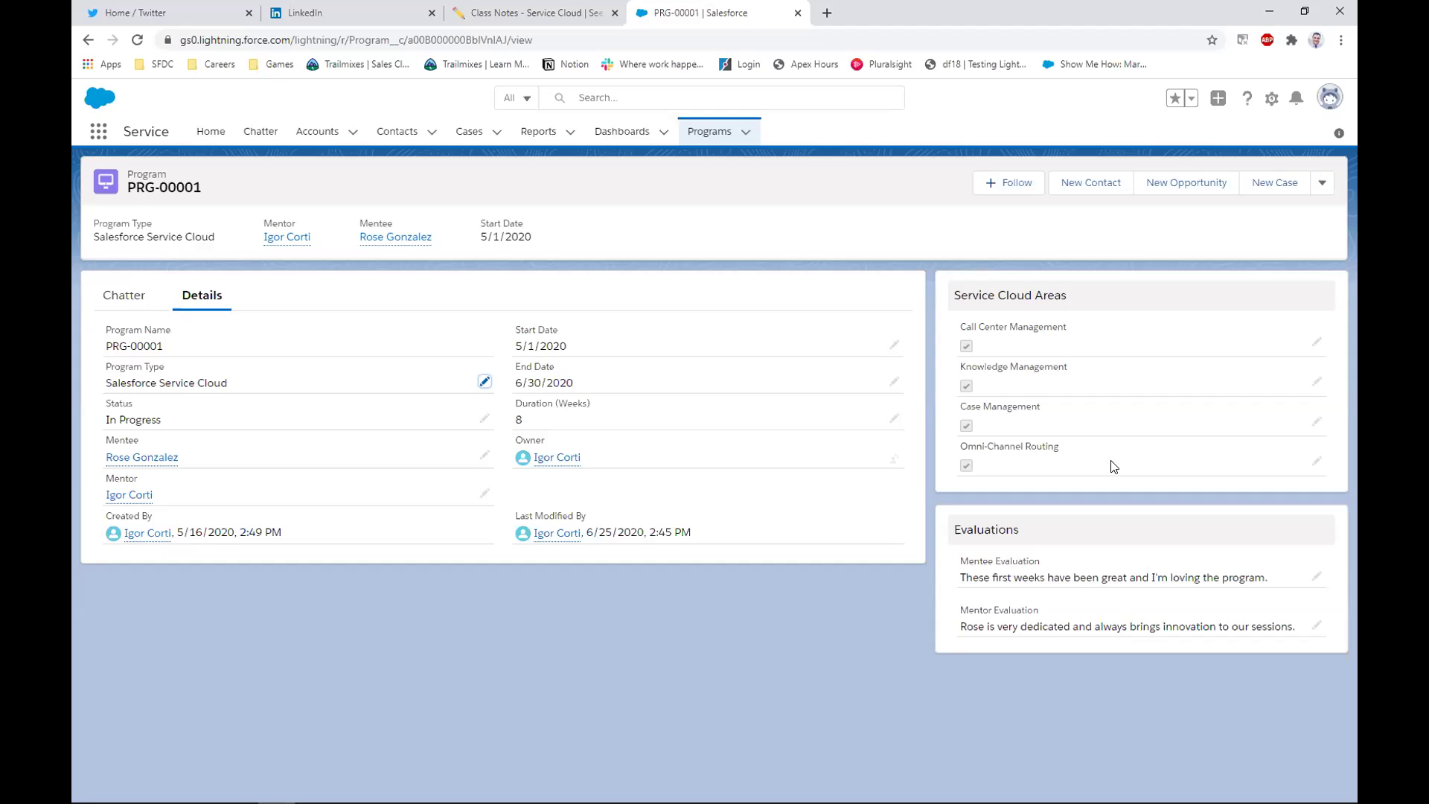
Open the PRG-00001 record page in Lightning App Builder via Edit Page
{"action": "left_click_drag", "start_coordinate": [246, 387], "coordinate": [106, 366]}
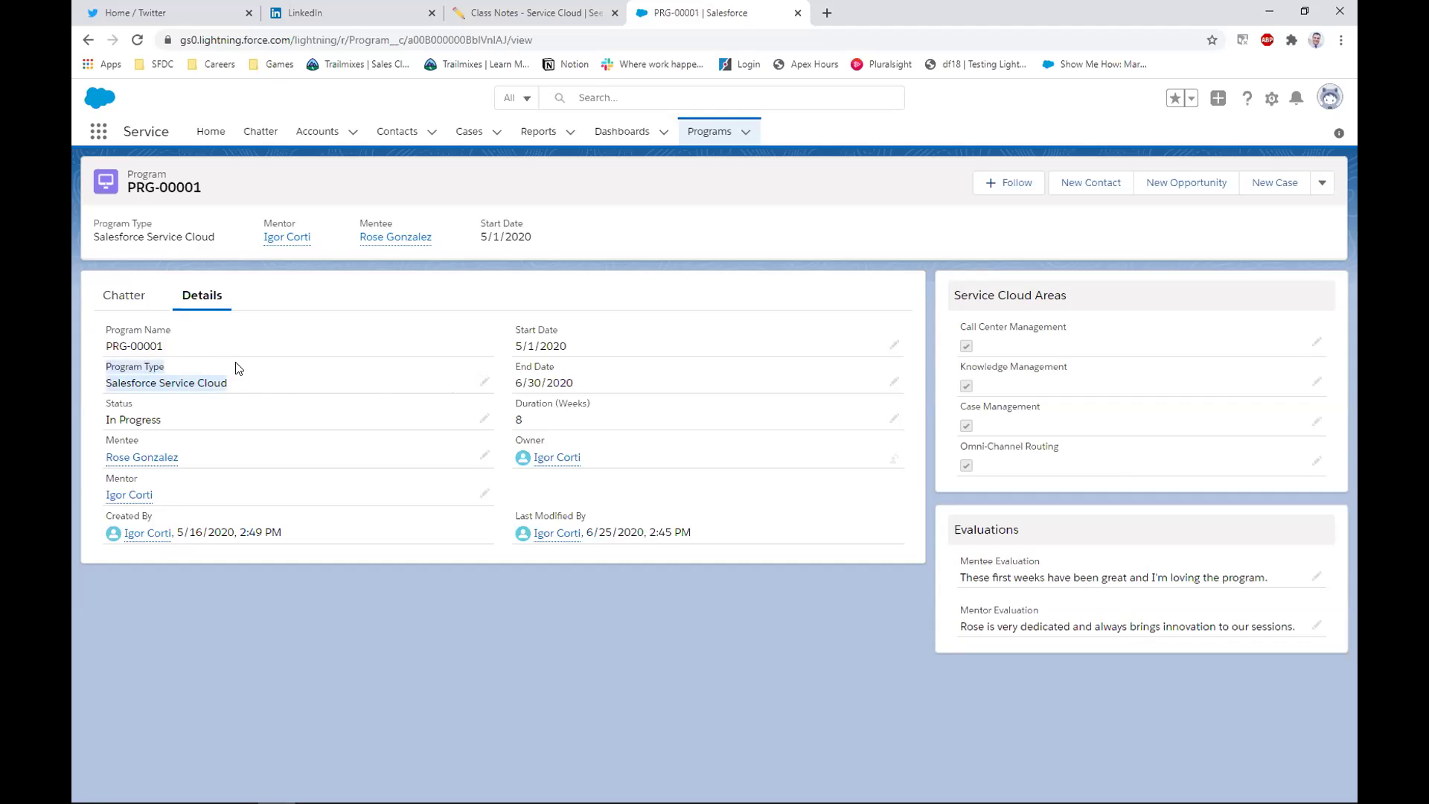
{"action": "left_click", "coordinate": [1271, 99]}
{"action": "left_click", "coordinate": [1200, 272]}
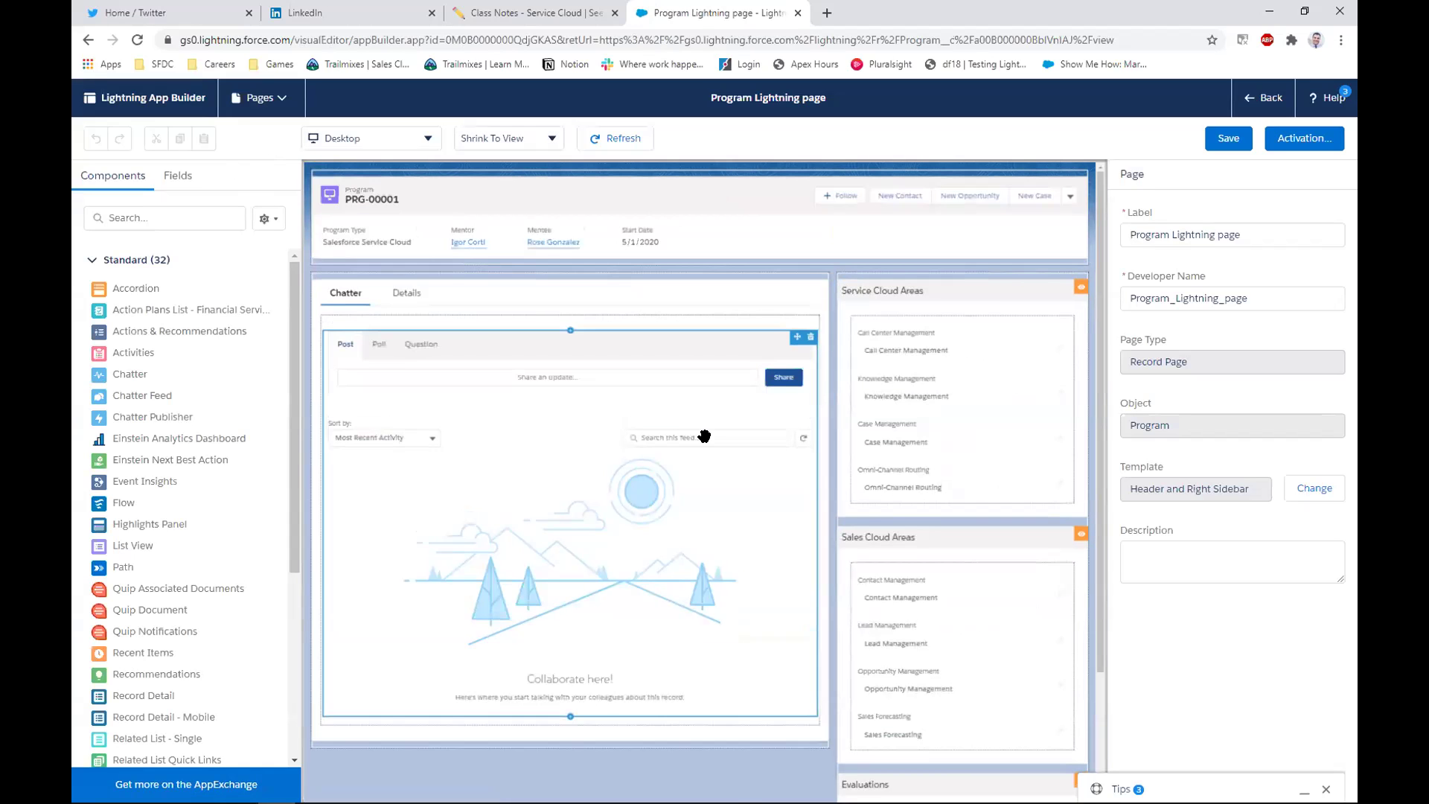
Select the Service Cloud Areas section on the canvas and show the Fields list
{"action": "left_click", "coordinate": [920, 293]}
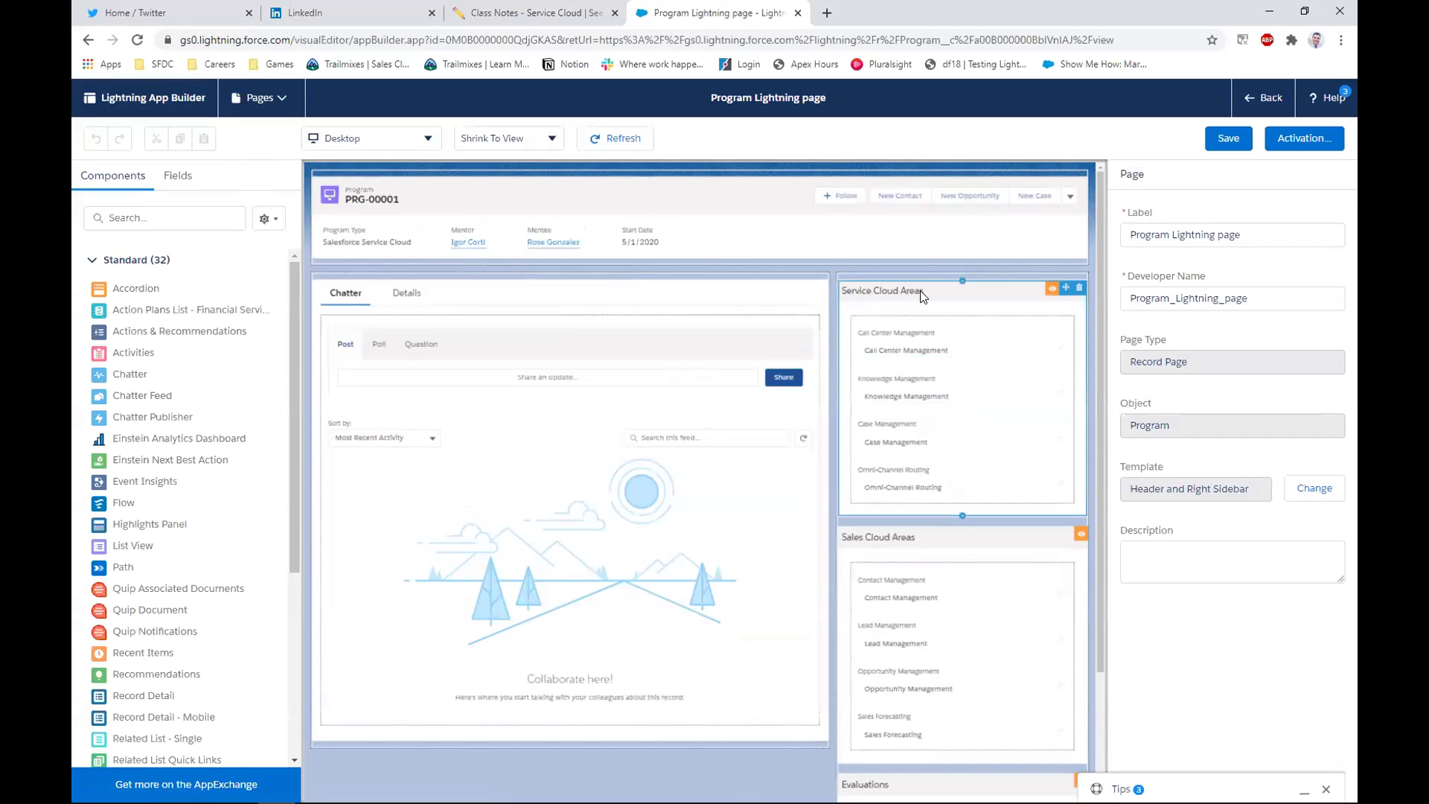
{"action": "left_click", "coordinate": [190, 181]}
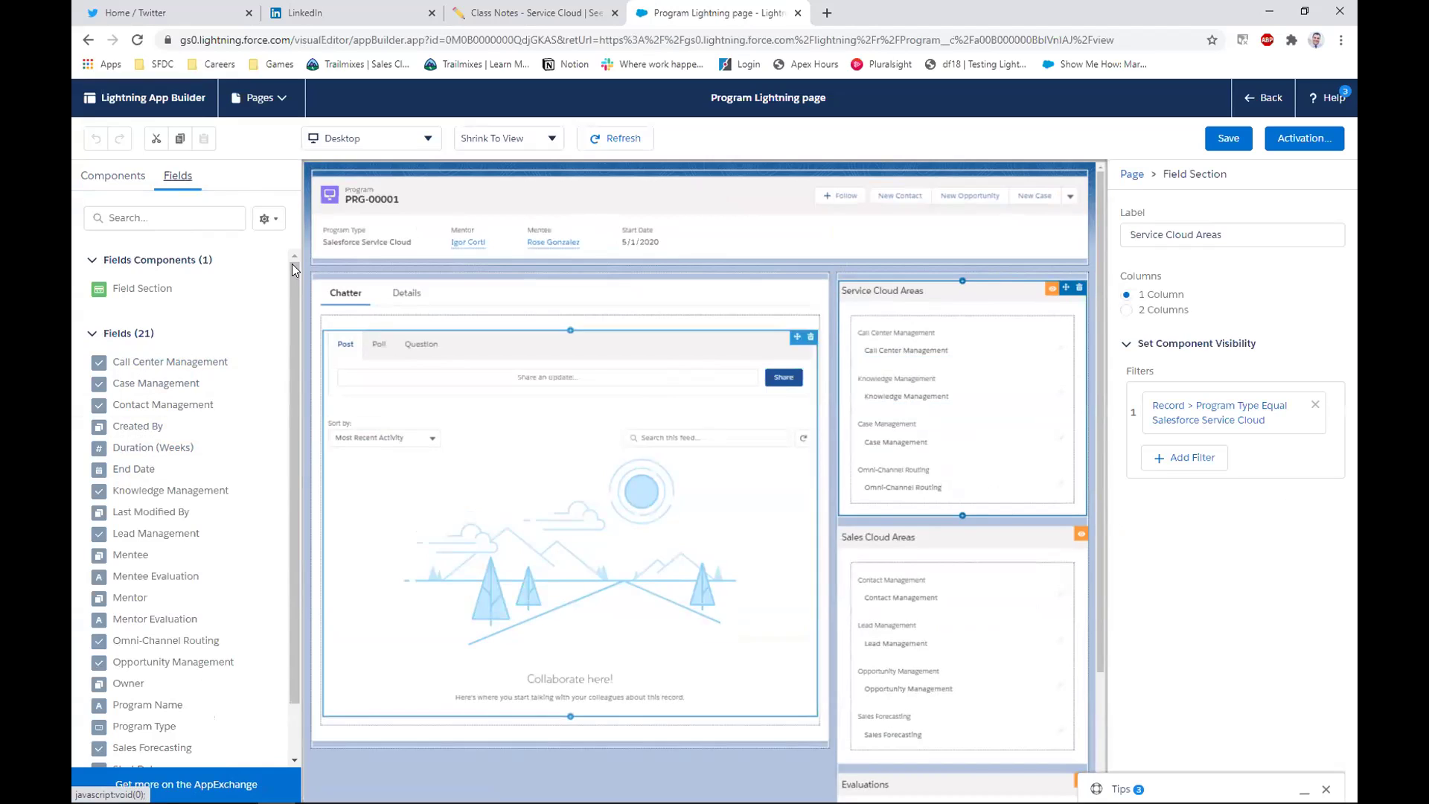
Add a test 1-column field section holding Lead Management, then delete it
{"action": "left_click_drag", "start_coordinate": [127, 292], "coordinate": [903, 290]}
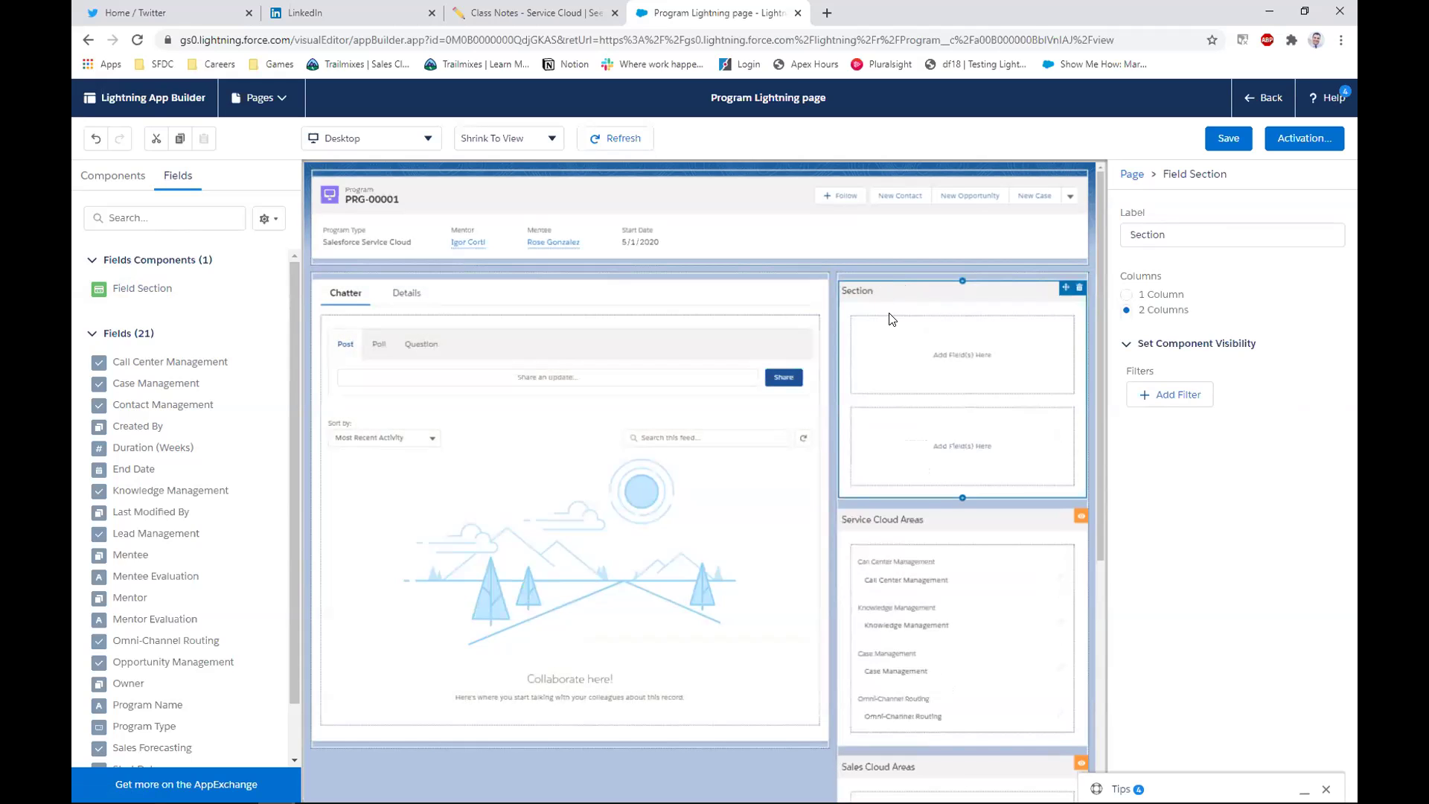
{"action": "left_click", "coordinate": [1126, 294]}
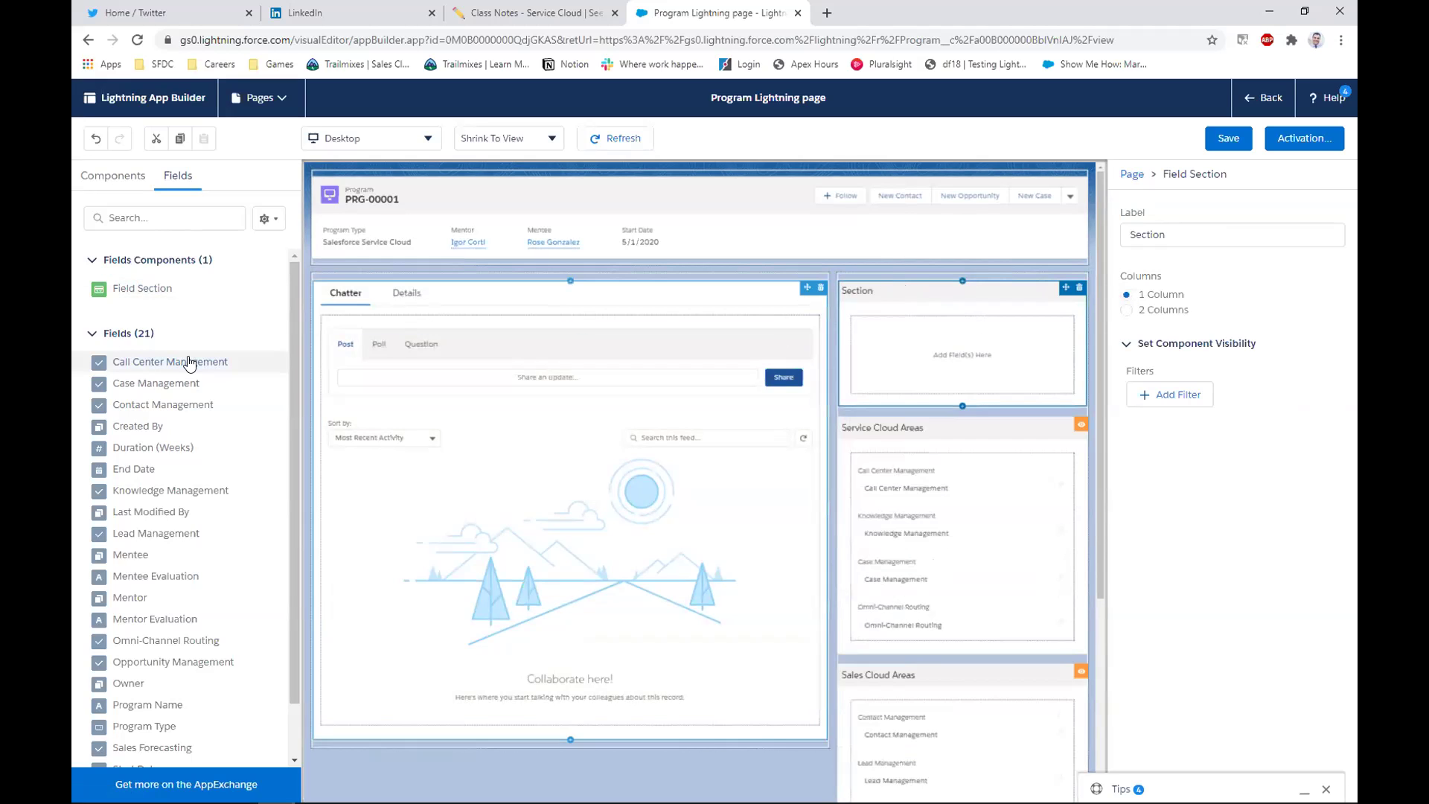
{"action": "scroll", "coordinate": [171, 417], "scroll_direction": "down", "scroll_amount": 1}
{"action": "left_click_drag", "start_coordinate": [155, 474], "coordinate": [920, 365]}
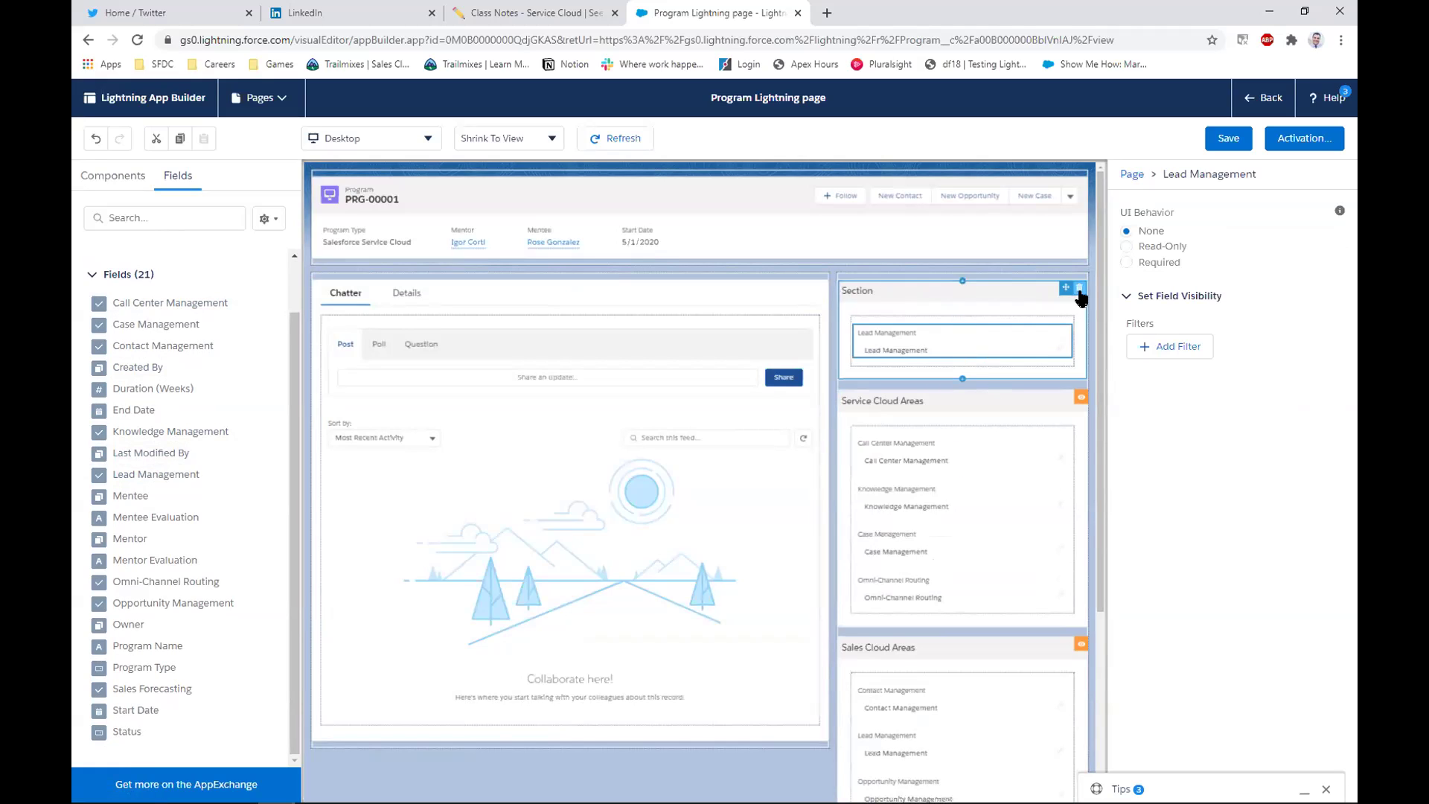
{"action": "left_click", "coordinate": [1079, 287]}
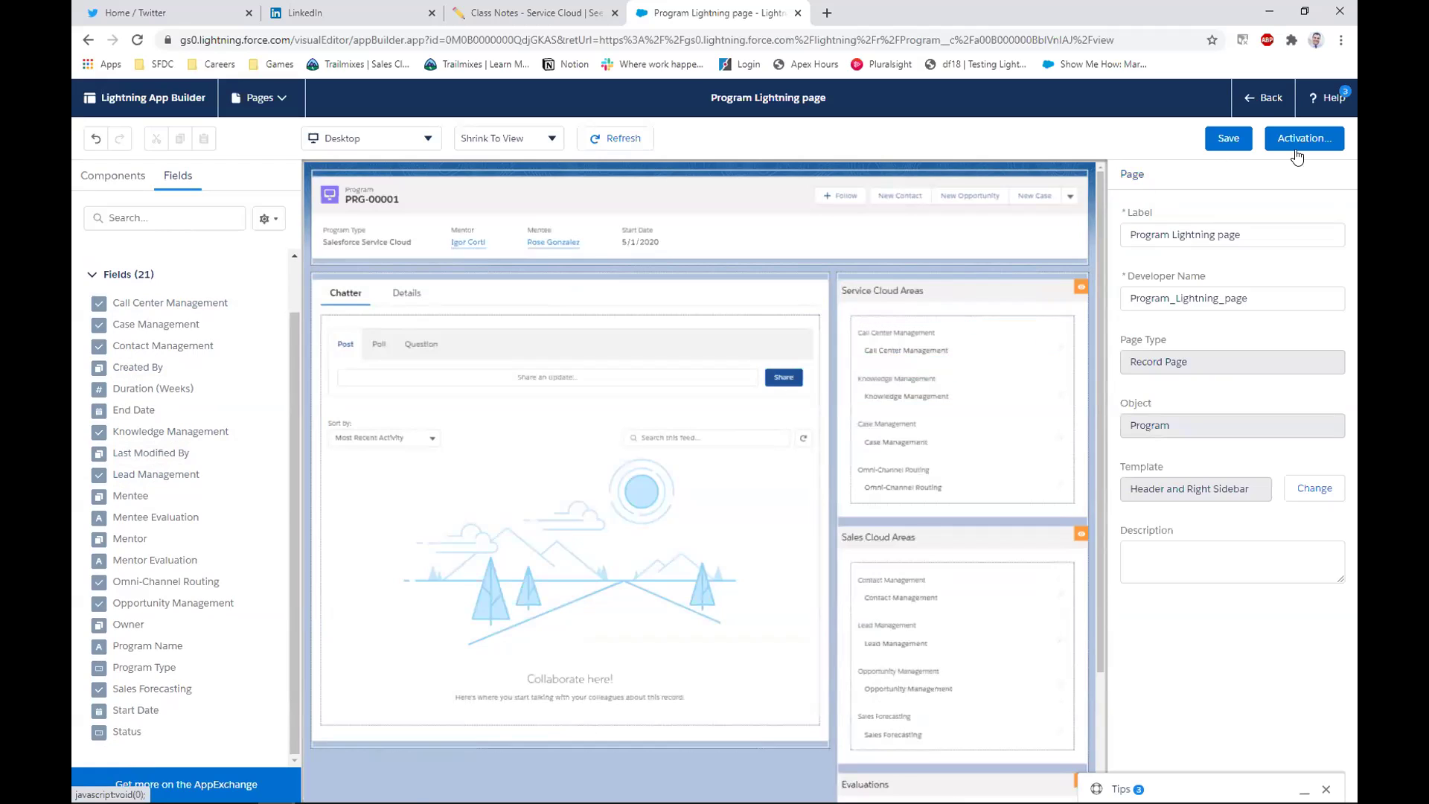
Stay in the editor and add a second visibility filter to Service Cloud Areas
{"action": "left_click", "coordinate": [1257, 111]}
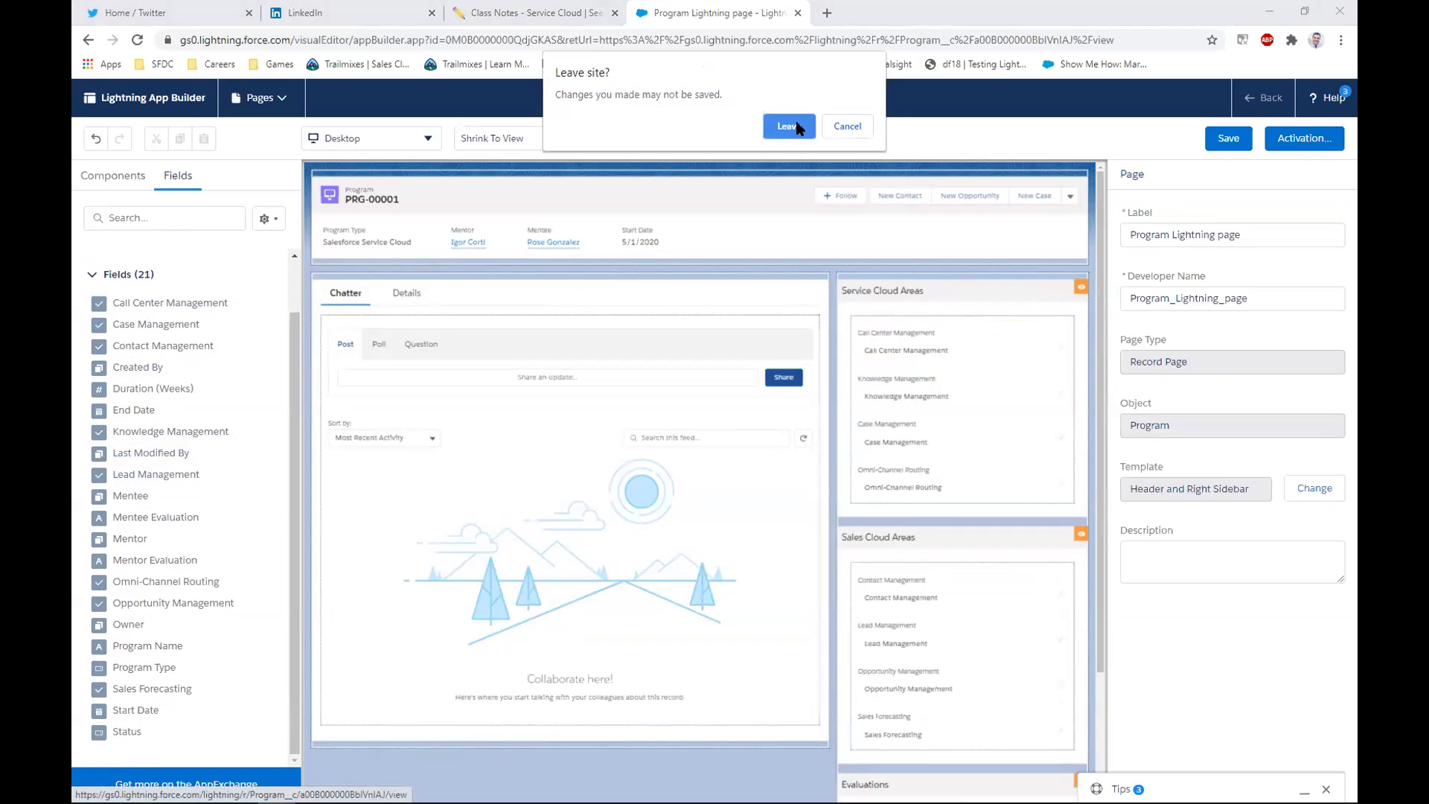
{"action": "left_click", "coordinate": [858, 127]}
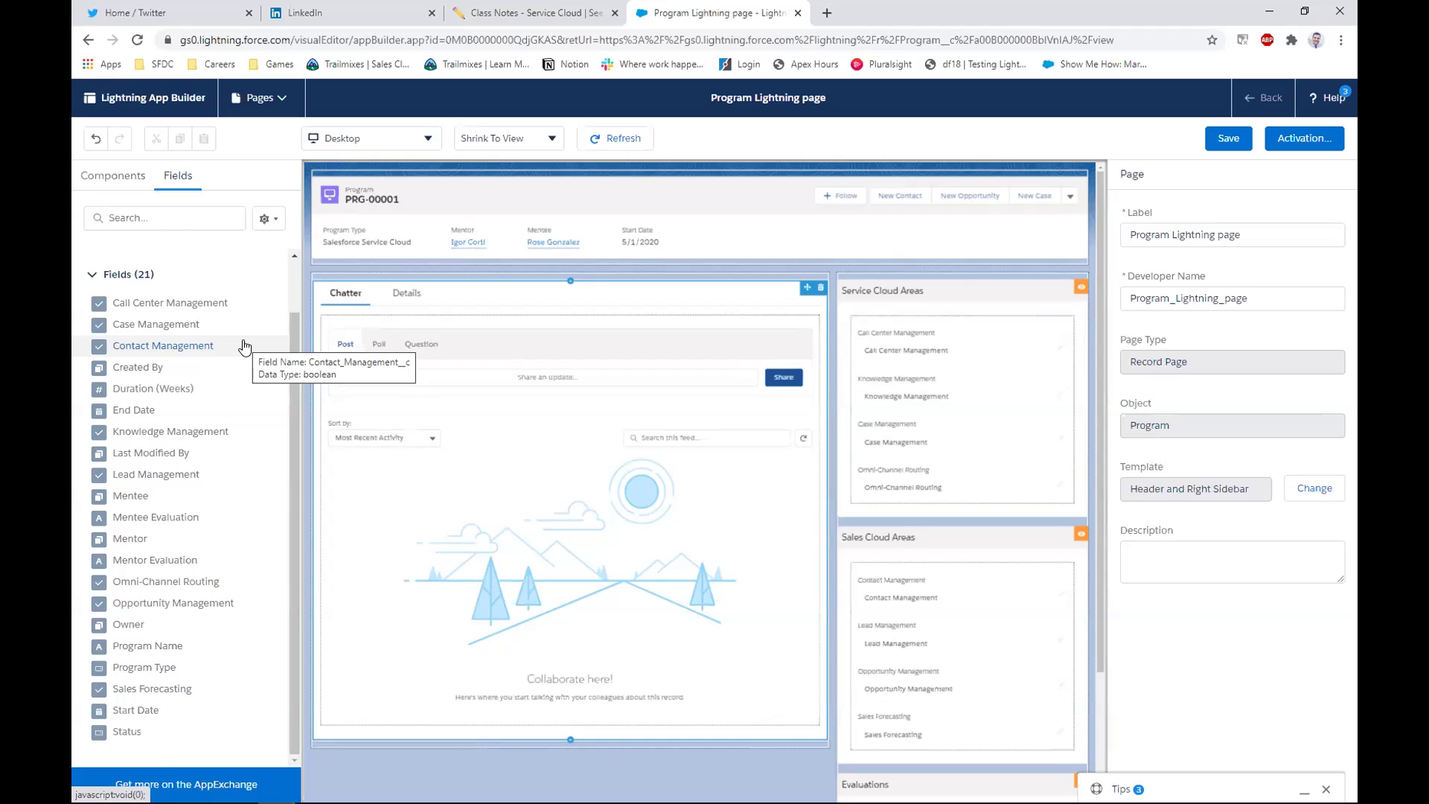
{"action": "left_click", "coordinate": [936, 294]}
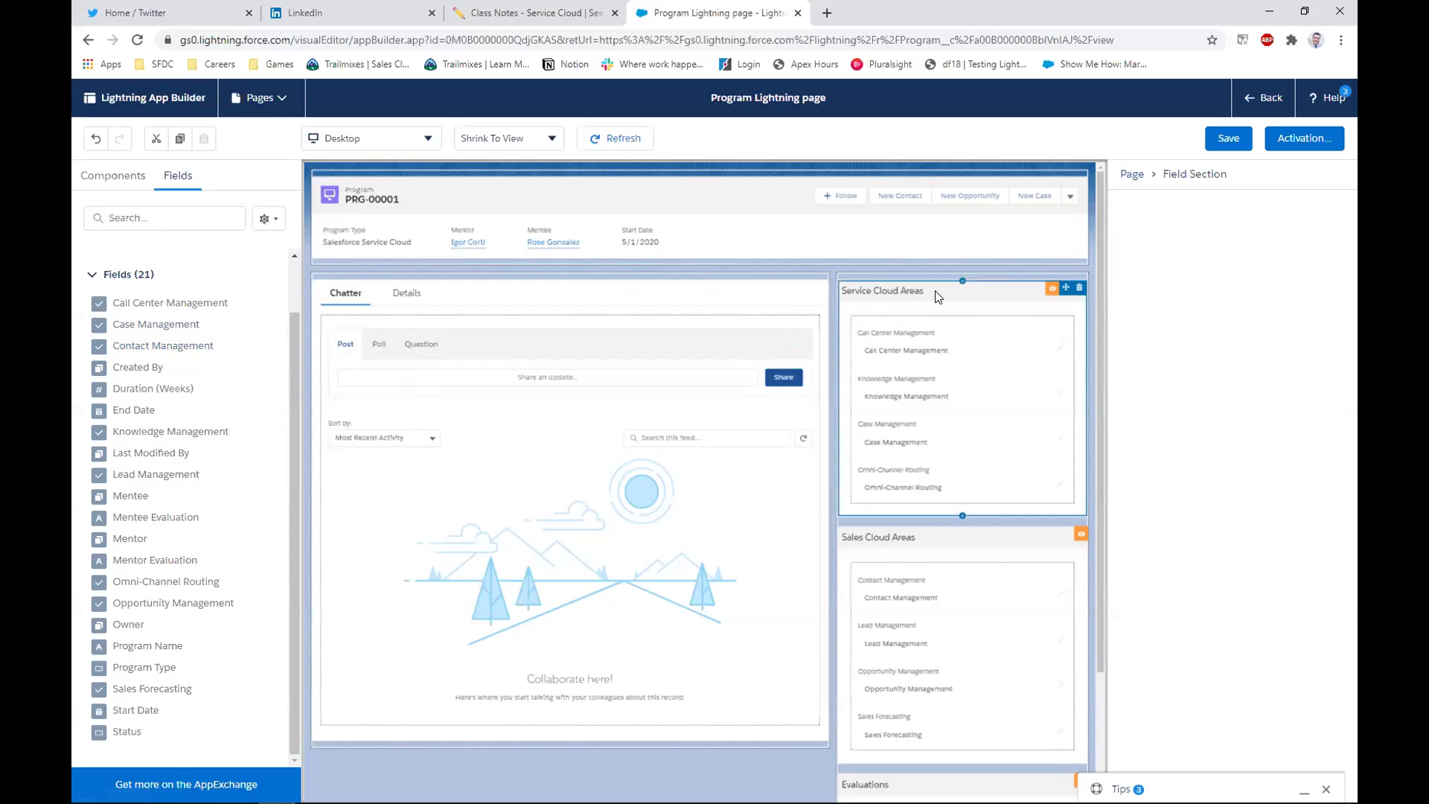
{"action": "left_click", "coordinate": [1183, 455]}
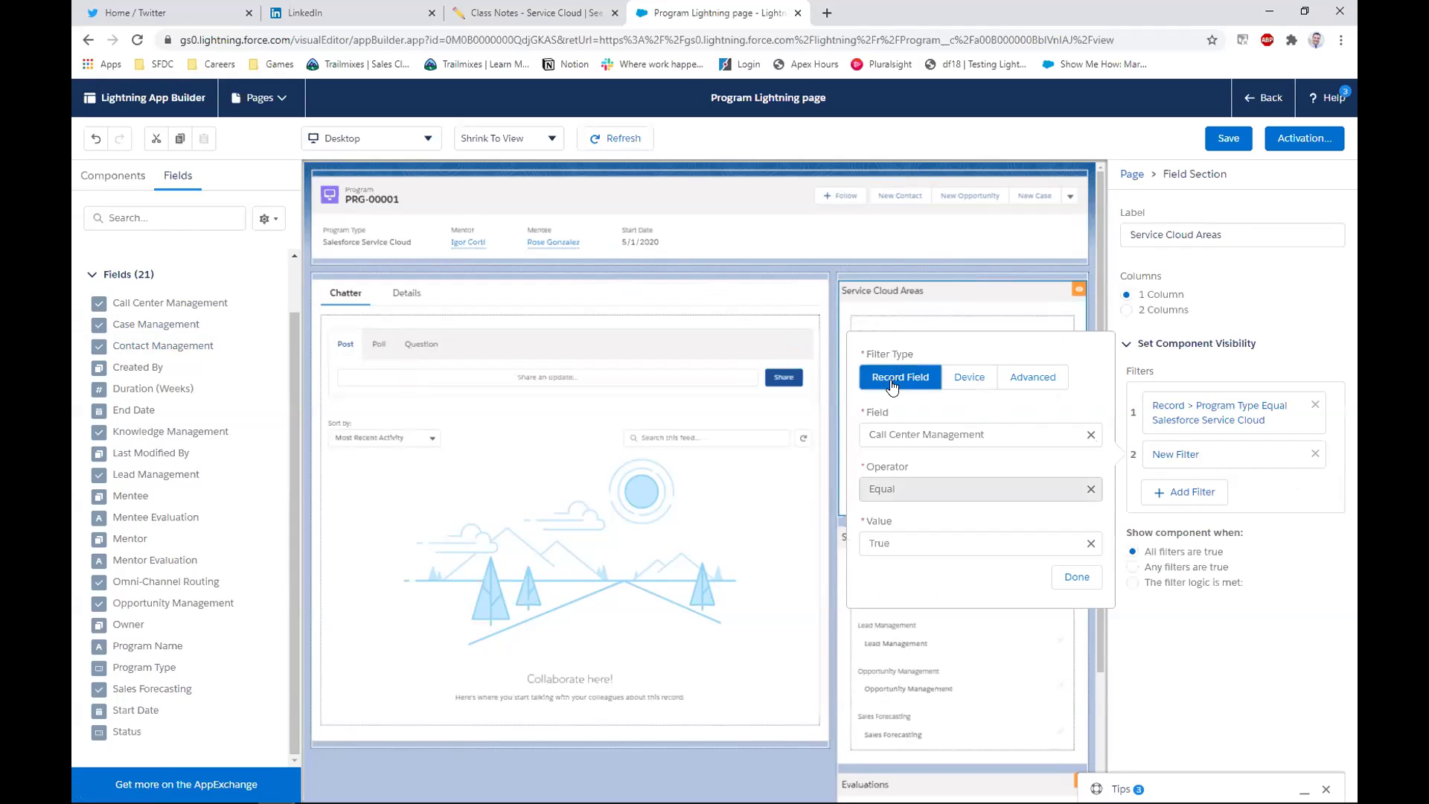
Try the Device and Advanced filter types, cancelling the field chooser without a choice
{"action": "left_click", "coordinate": [976, 380]}
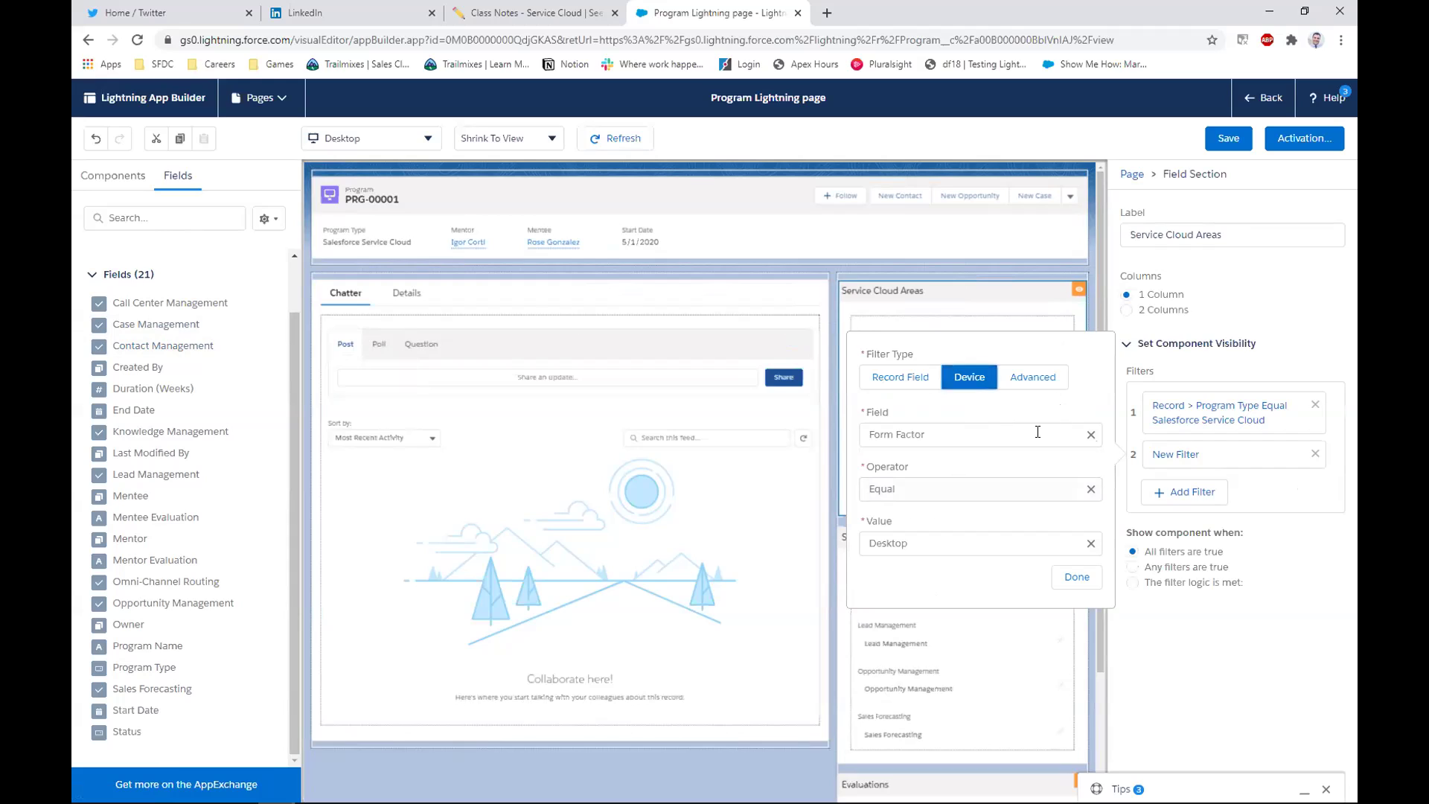
{"action": "left_click", "coordinate": [951, 537]}
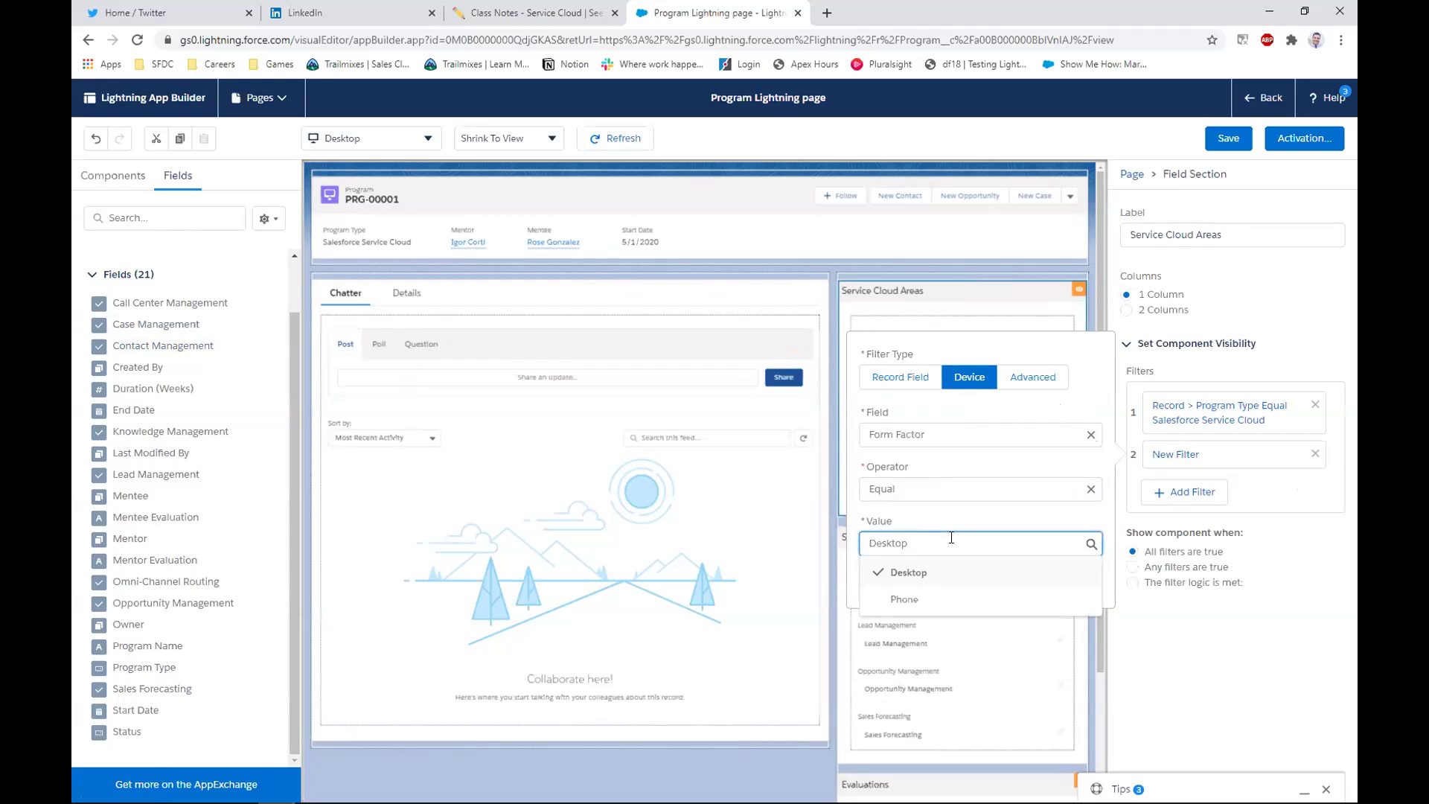
{"action": "left_click", "coordinate": [1053, 380]}
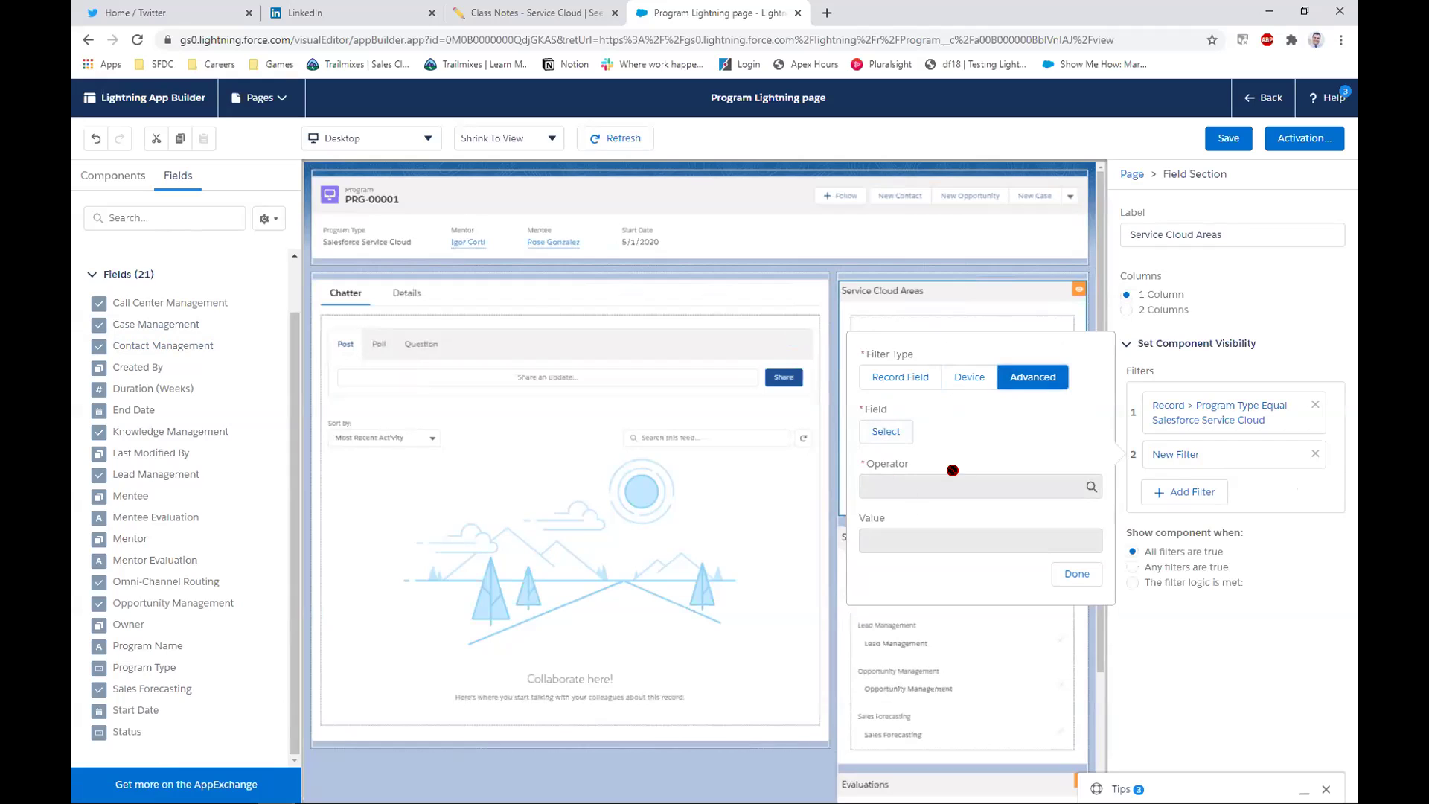
{"action": "left_click", "coordinate": [982, 438]}
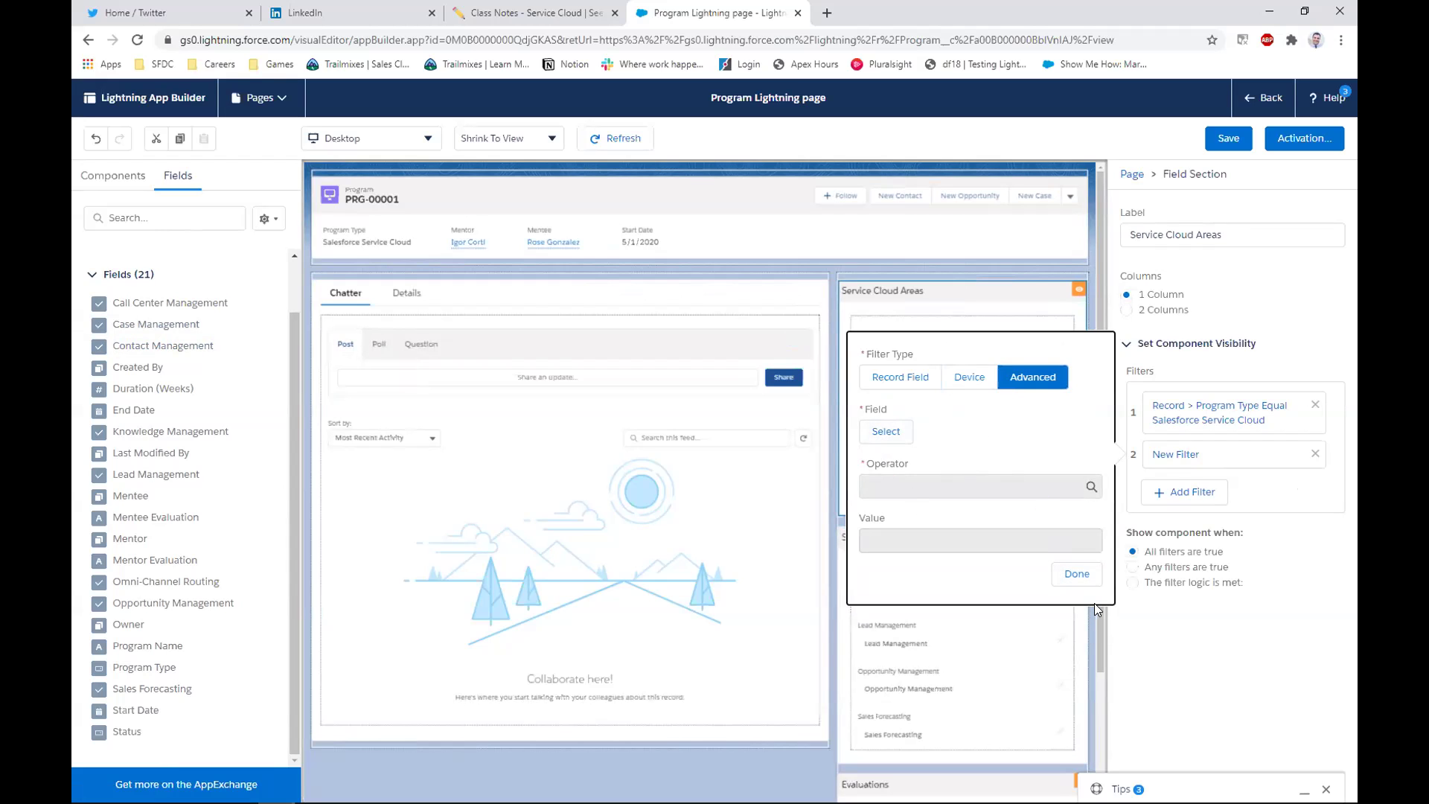
{"action": "left_click", "coordinate": [886, 431]}
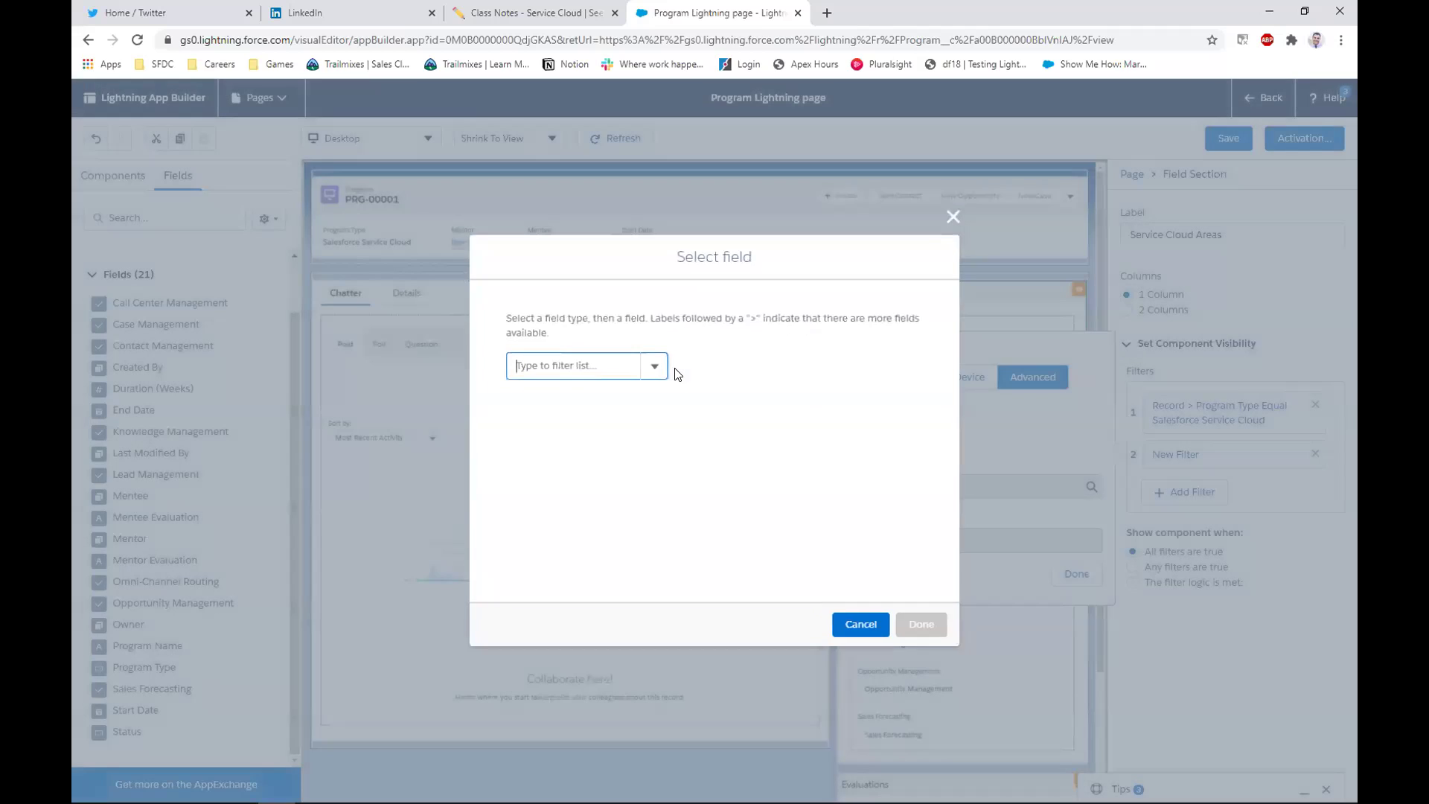
{"action": "left_click", "coordinate": [861, 626]}
Discard the incomplete second filter and click Back to leave the editor
{"action": "left_click", "coordinate": [1076, 574]}
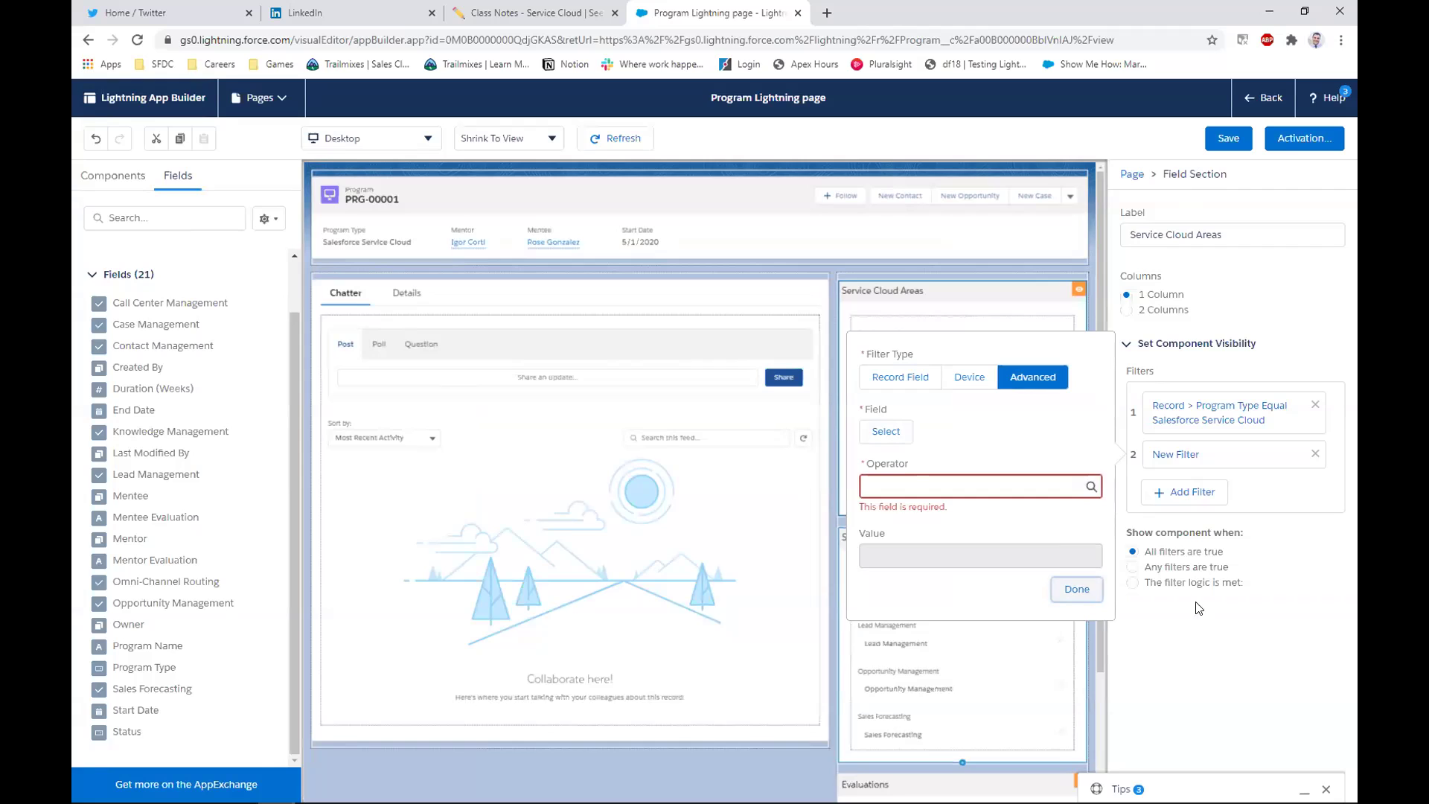
{"action": "left_click", "coordinate": [1216, 659]}
{"action": "left_click", "coordinate": [1255, 105]}
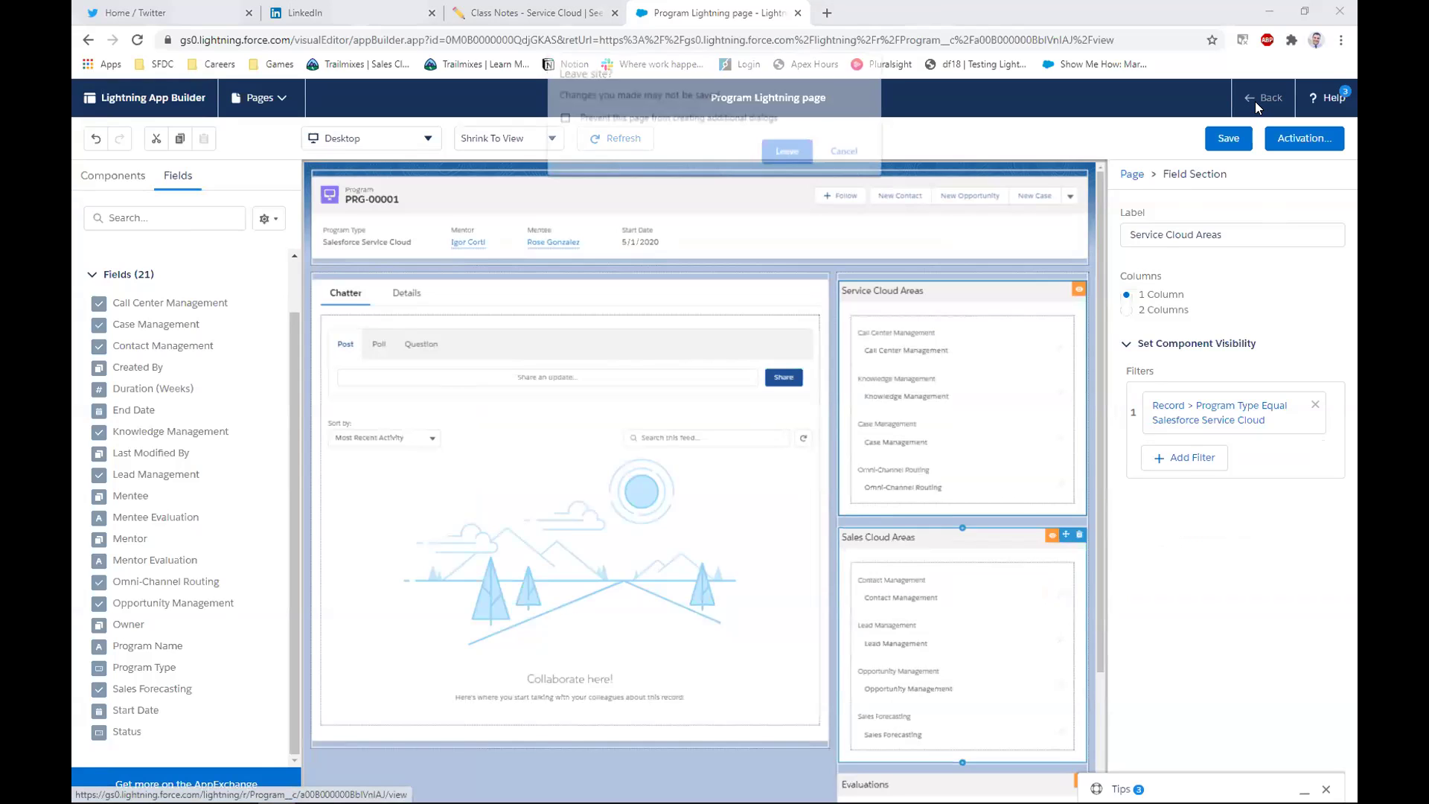
Leave App Builder without saving and view the Details tab of PRG-00001
{"action": "left_click", "coordinate": [786, 146]}
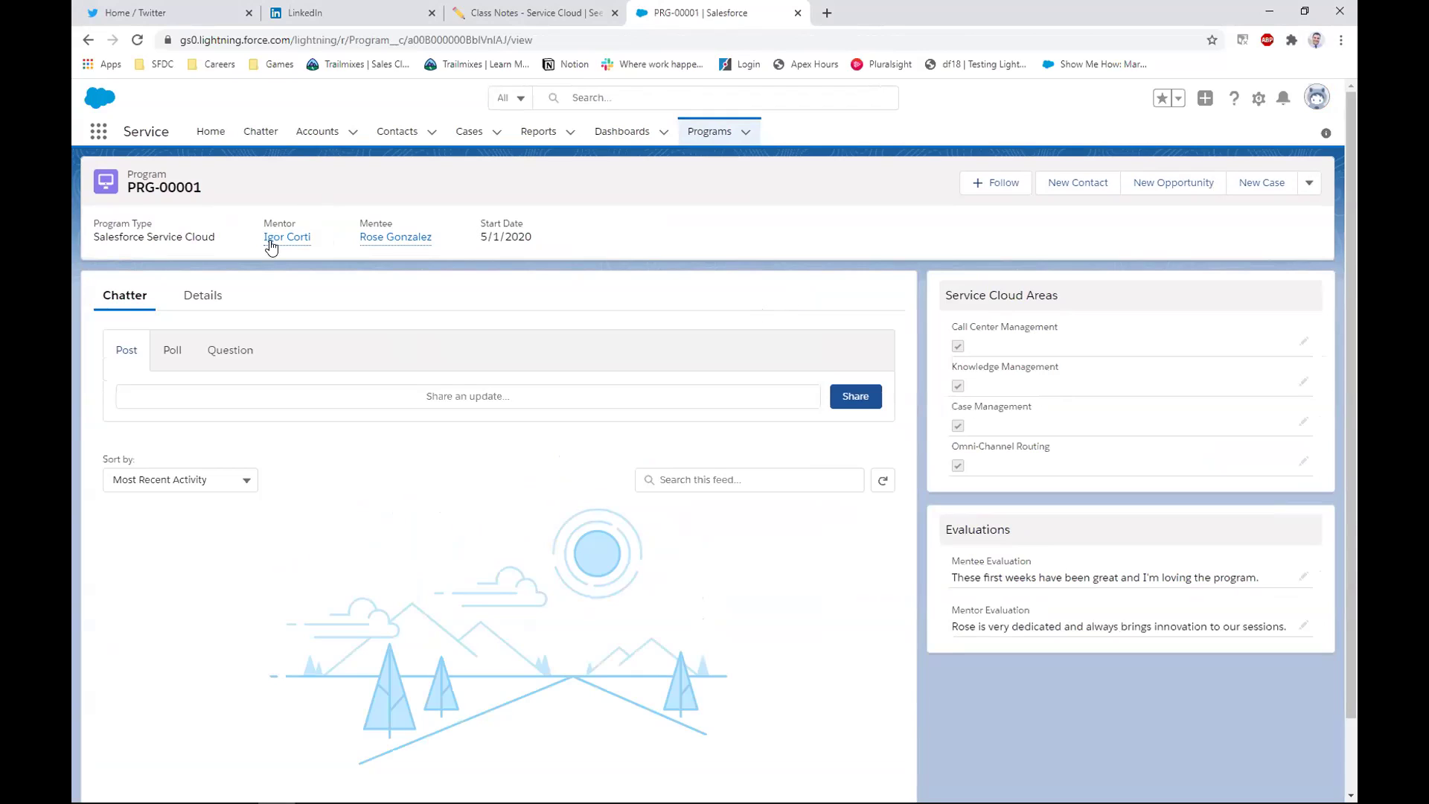
{"action": "left_click", "coordinate": [202, 298]}
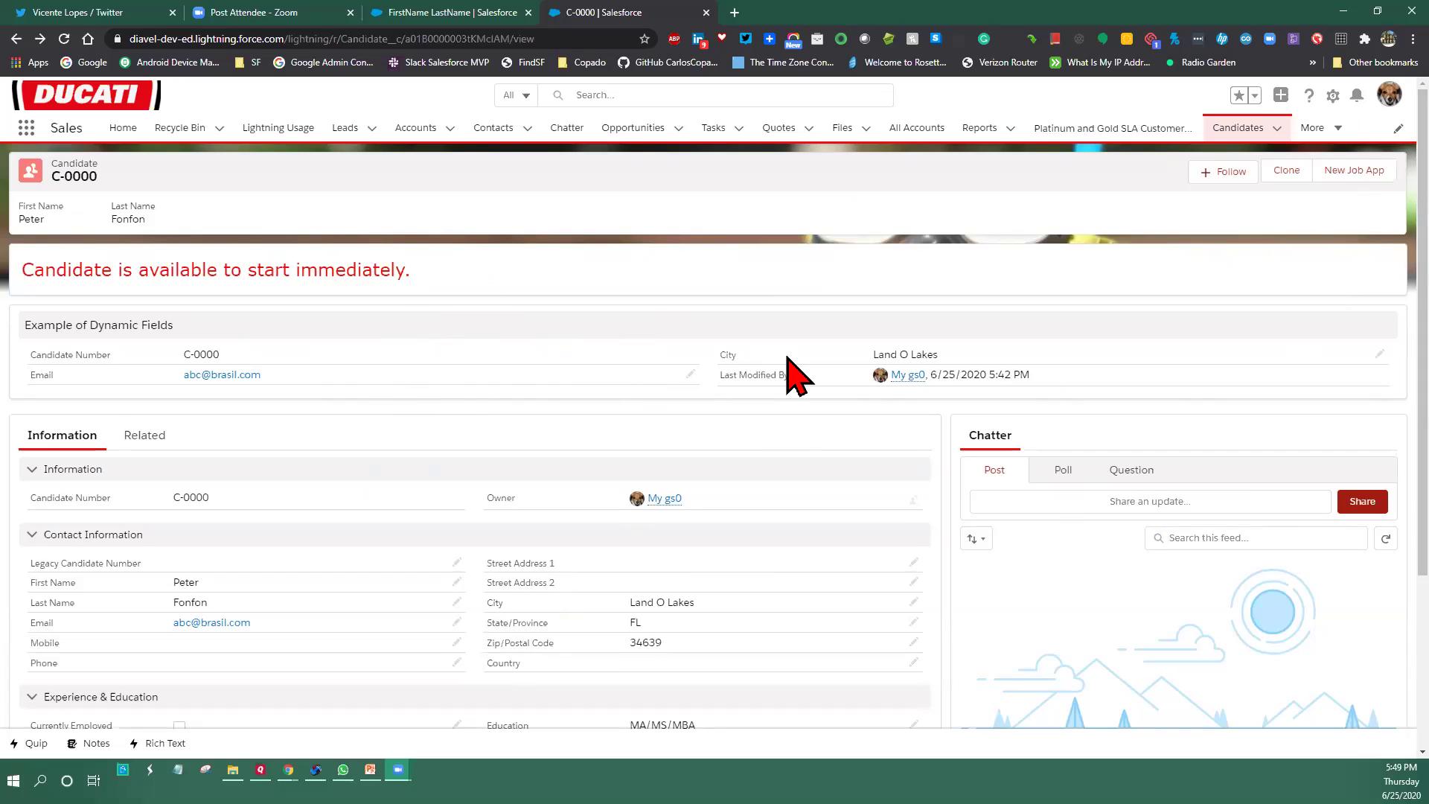
Open the Candidate object in Object Manager using Edit Object from the Setup gear
{"action": "left_click", "coordinate": [1333, 96]}
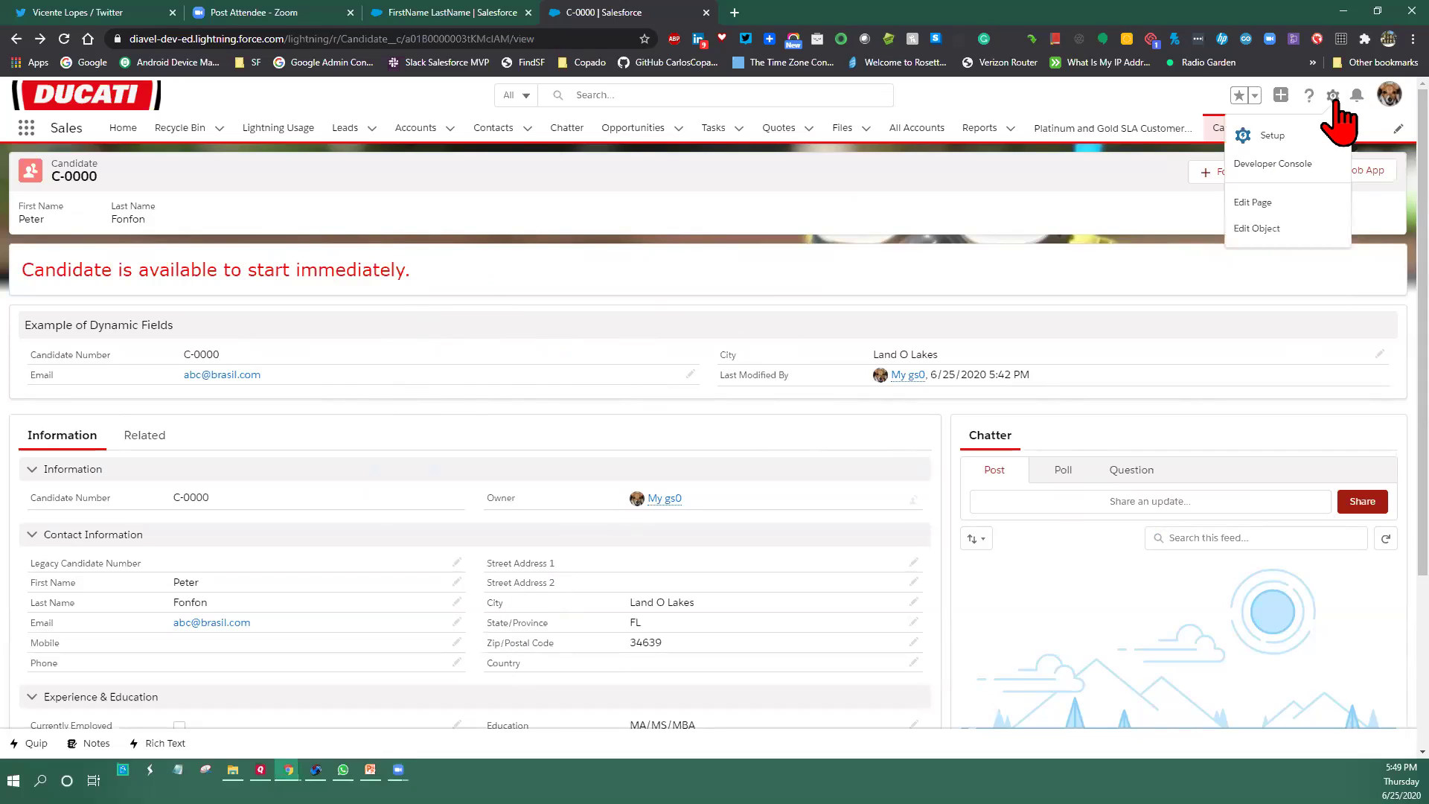
{"action": "left_click", "coordinate": [1278, 229]}
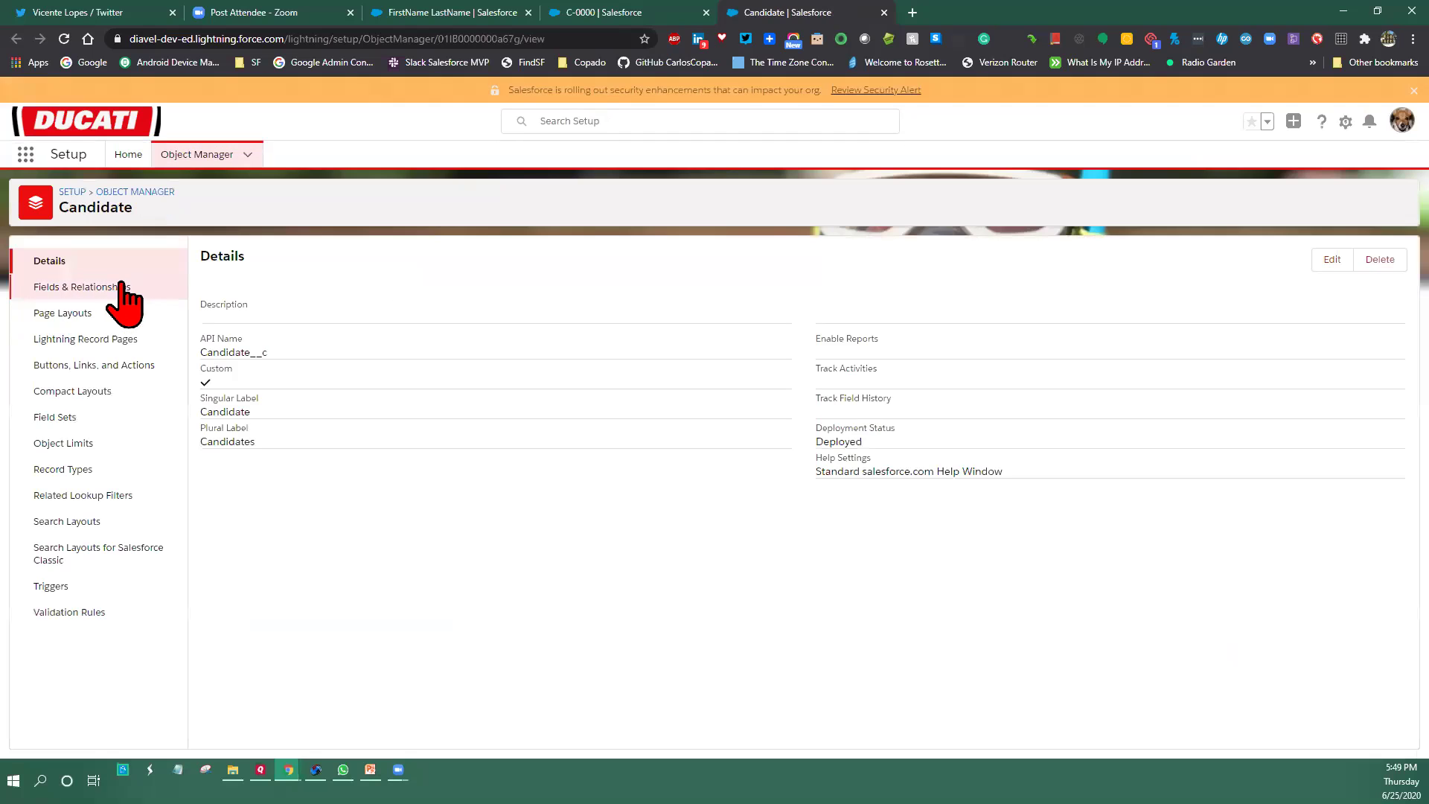
Open Candidate Layout from the Candidate object's Page Layouts list
{"action": "left_click", "coordinate": [63, 314]}
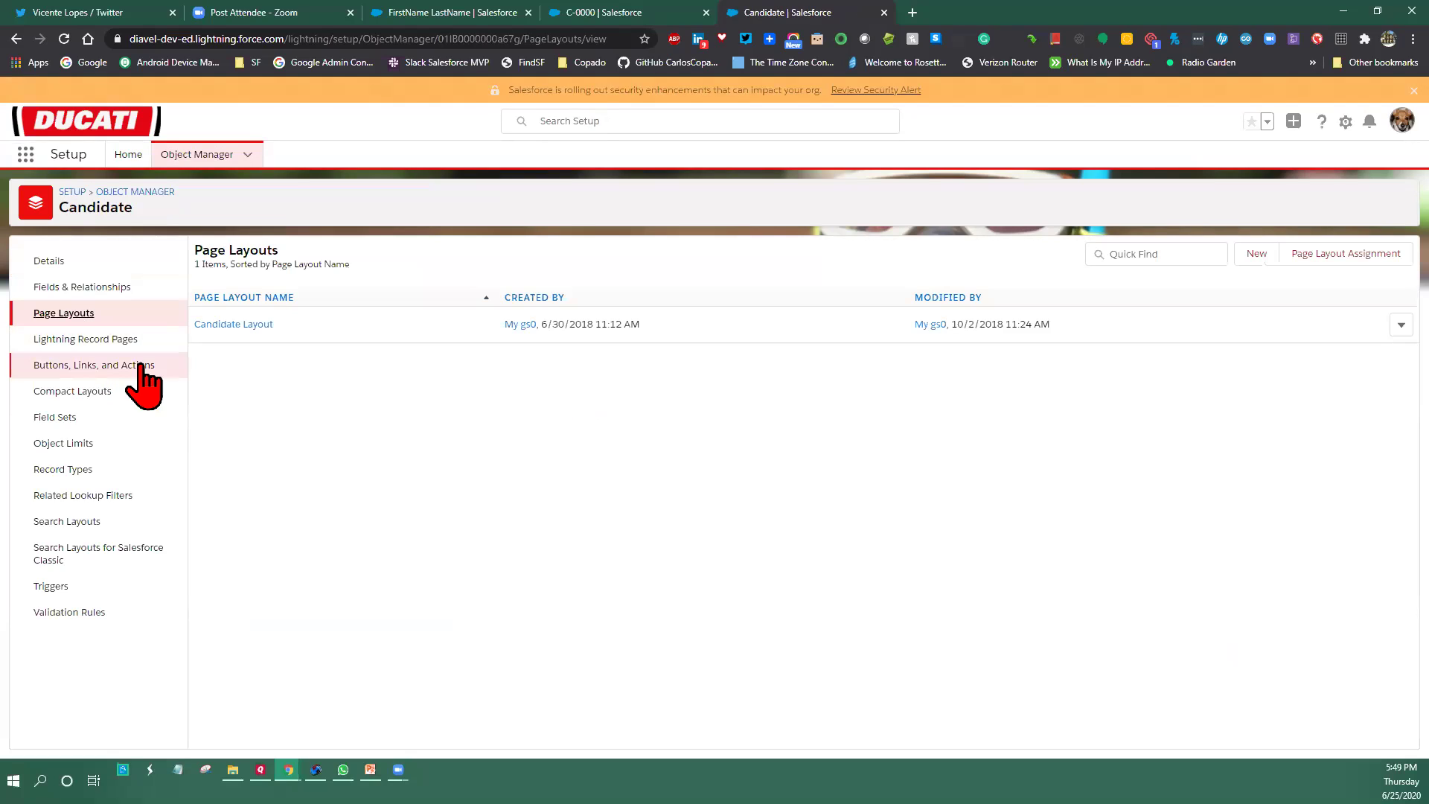
{"action": "left_click", "coordinate": [232, 325]}
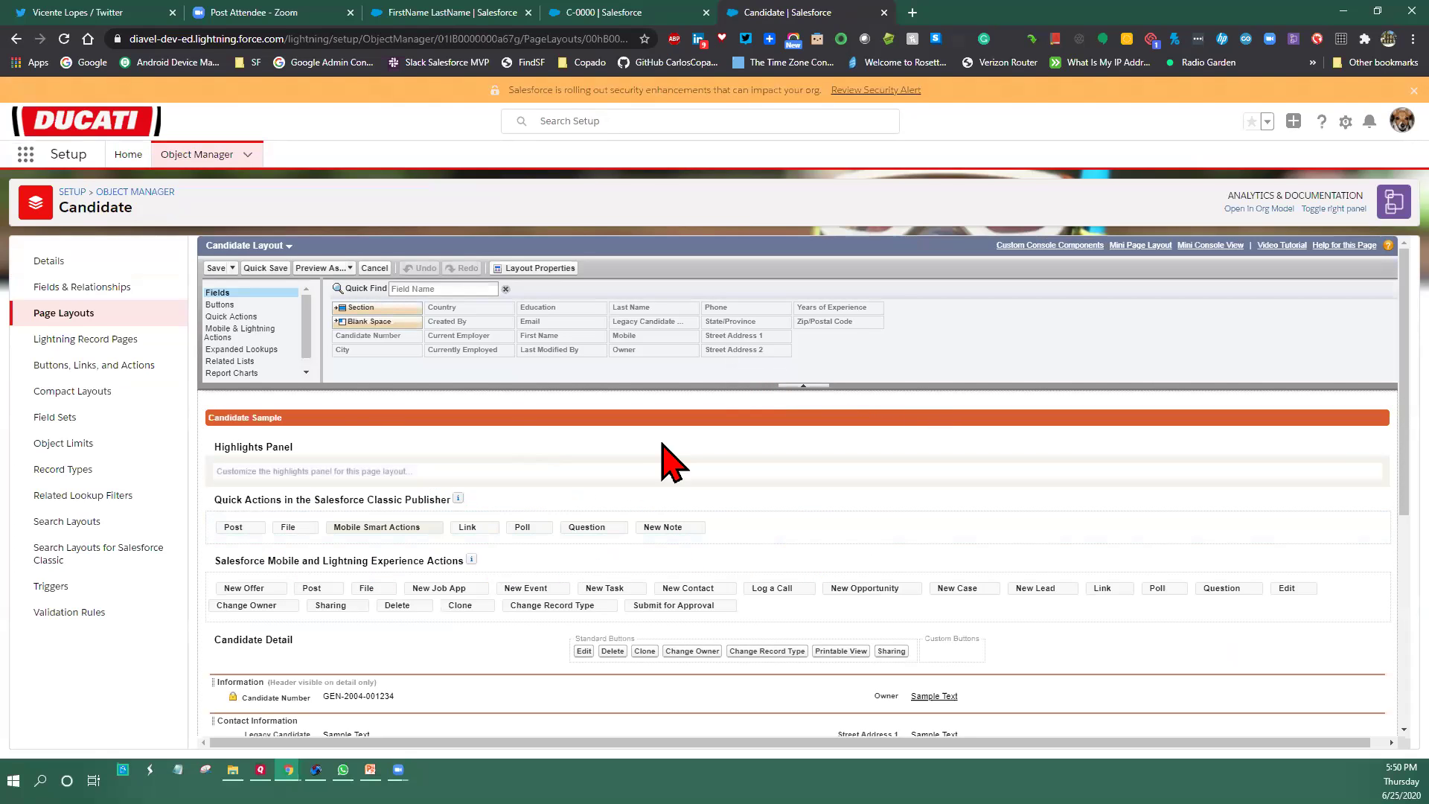
{"action": "scroll", "coordinate": [1014, 561], "scroll_direction": "down", "scroll_amount": 1}
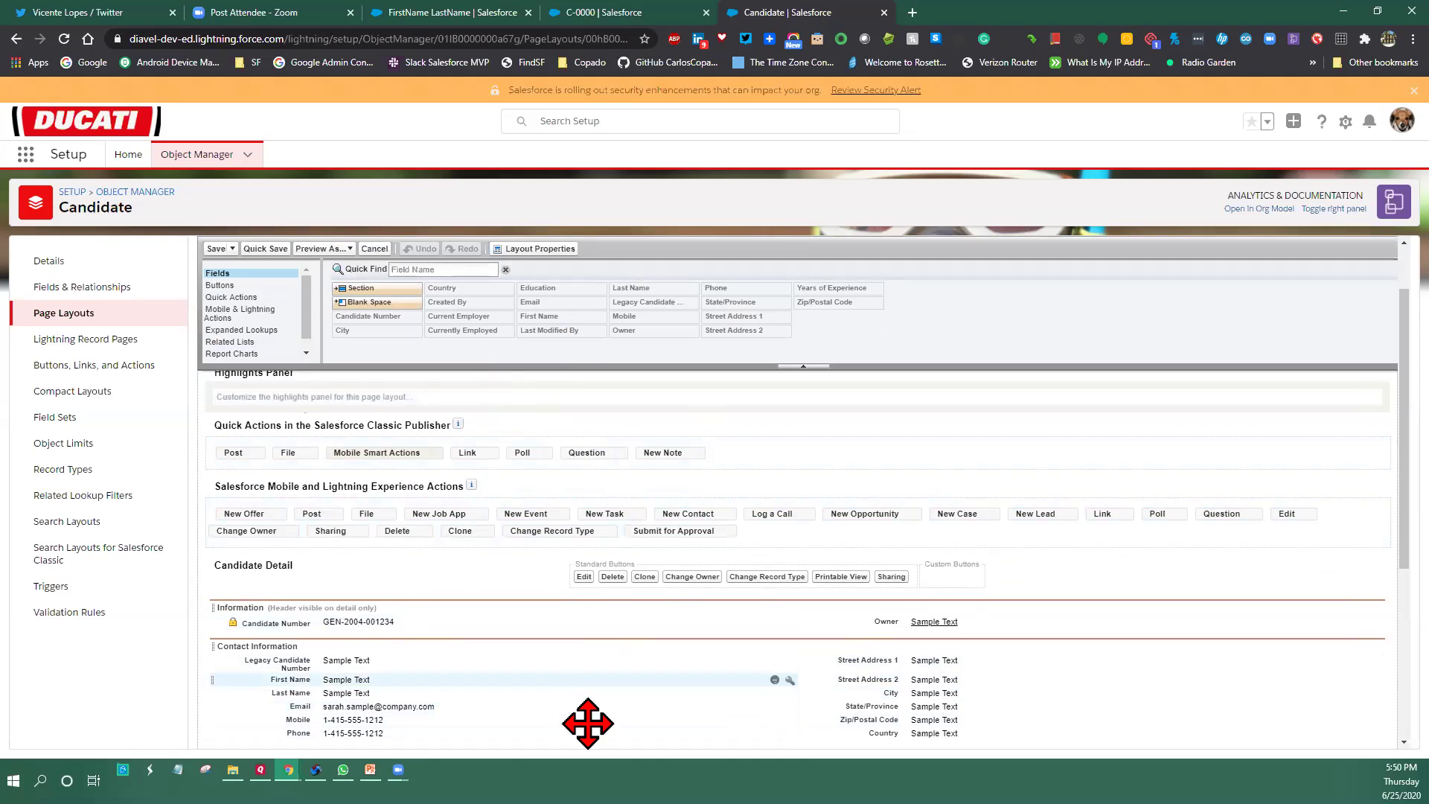
{"action": "scroll", "coordinate": [580, 644], "scroll_direction": "up", "scroll_amount": 2}
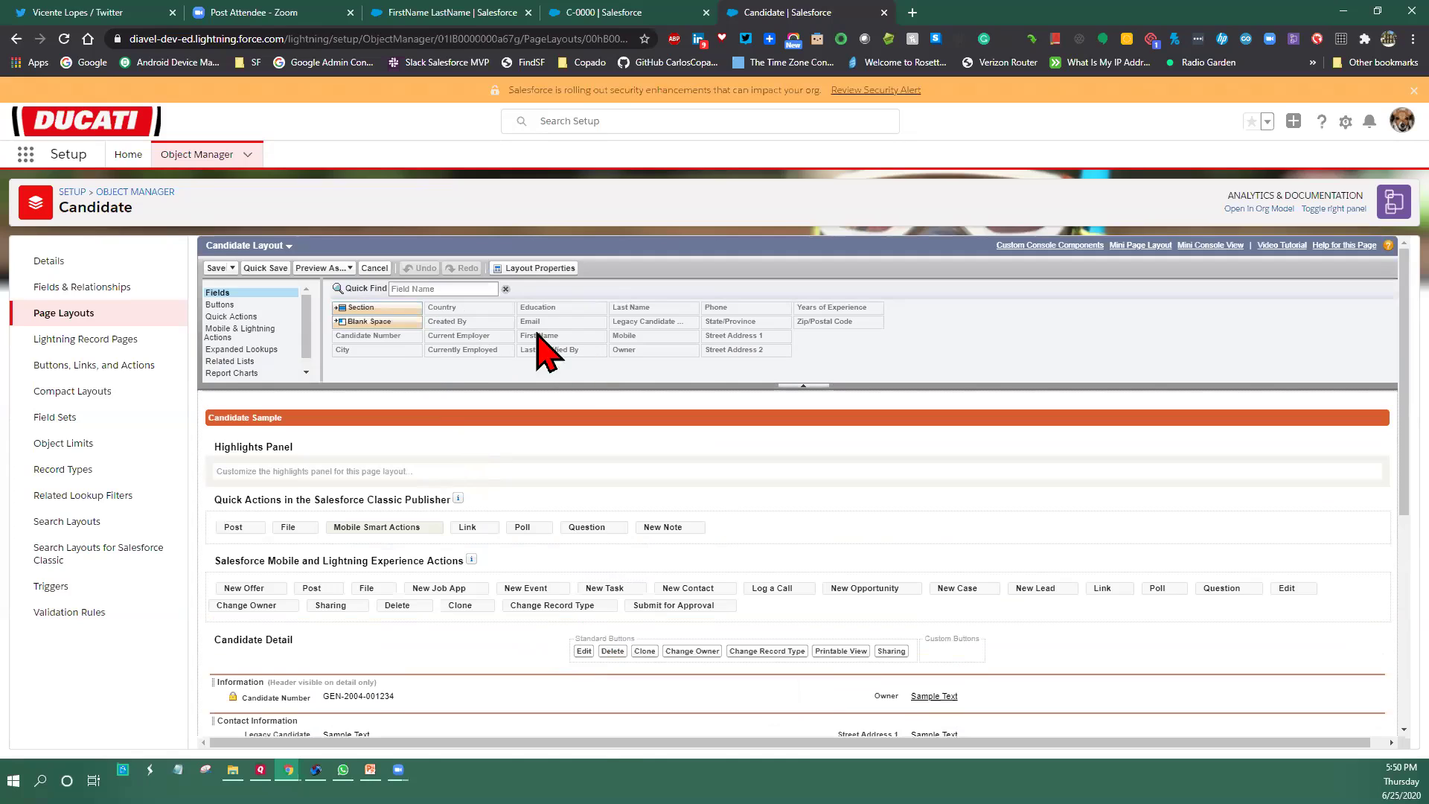
{"action": "left_click_drag", "start_coordinate": [366, 307], "coordinate": [365, 657]}
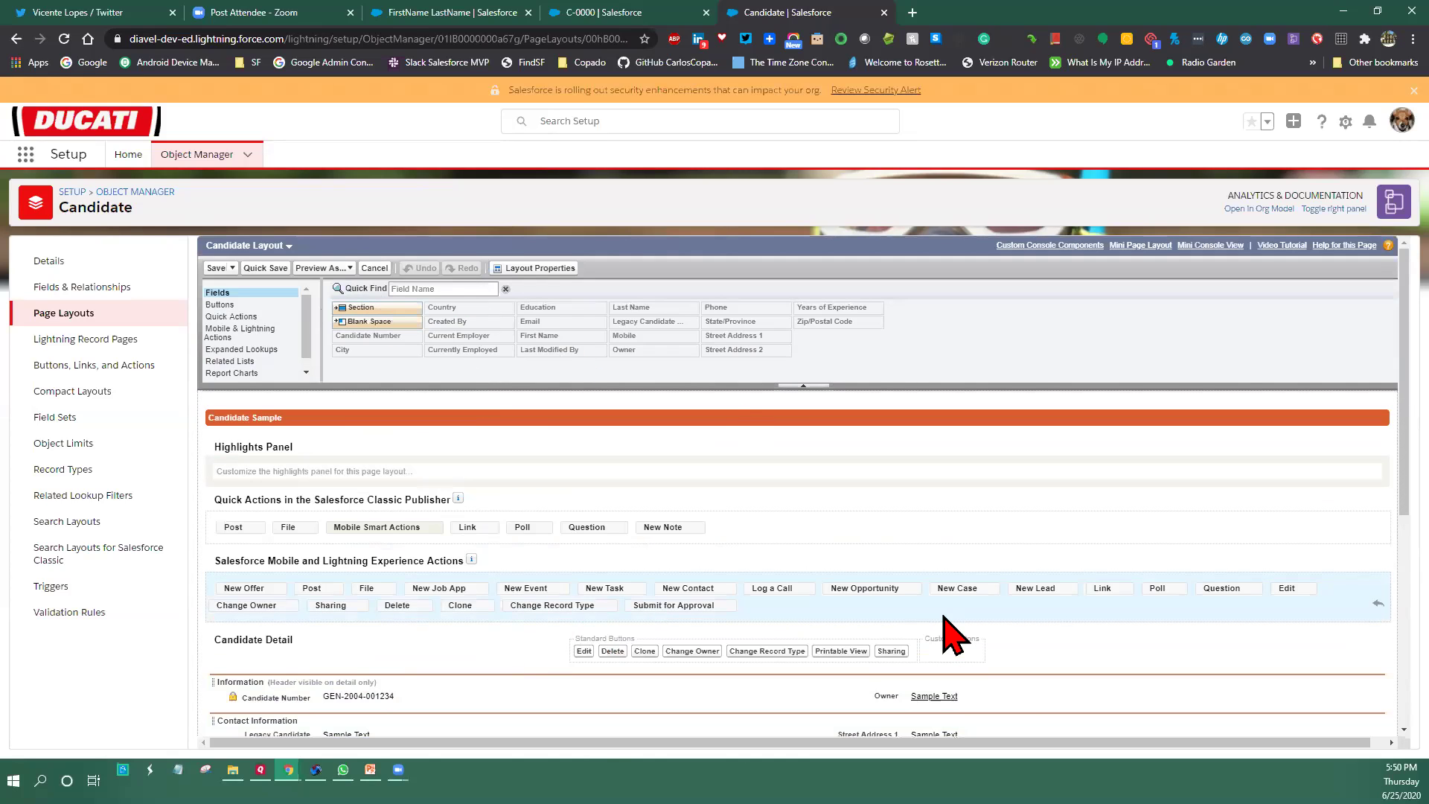
{"action": "scroll", "coordinate": [955, 636], "scroll_direction": "down", "scroll_amount": 4}
{"action": "scroll", "coordinate": [954, 637], "scroll_direction": "down", "scroll_amount": 2}
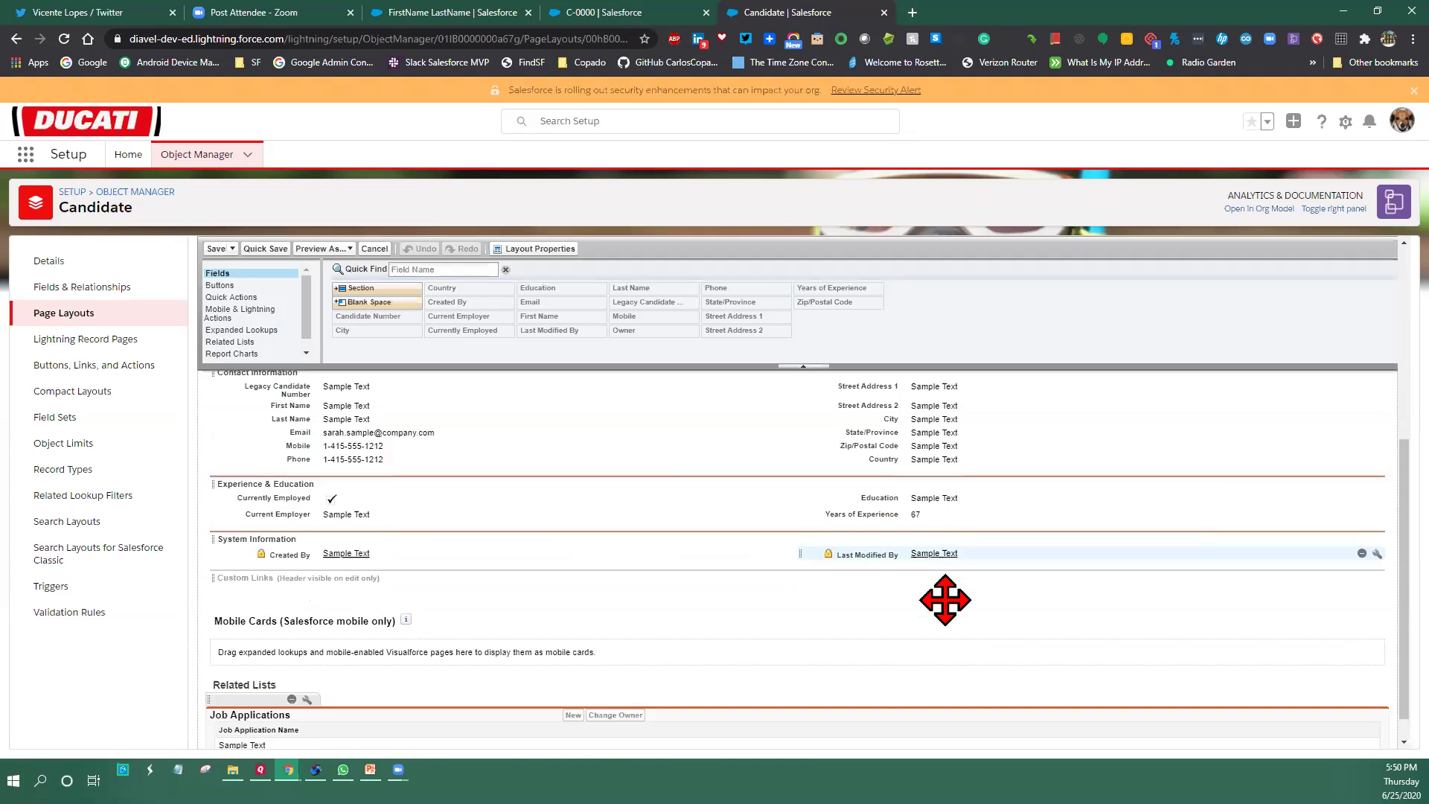
{"action": "left_click_drag", "start_coordinate": [370, 287], "coordinate": [287, 744]}
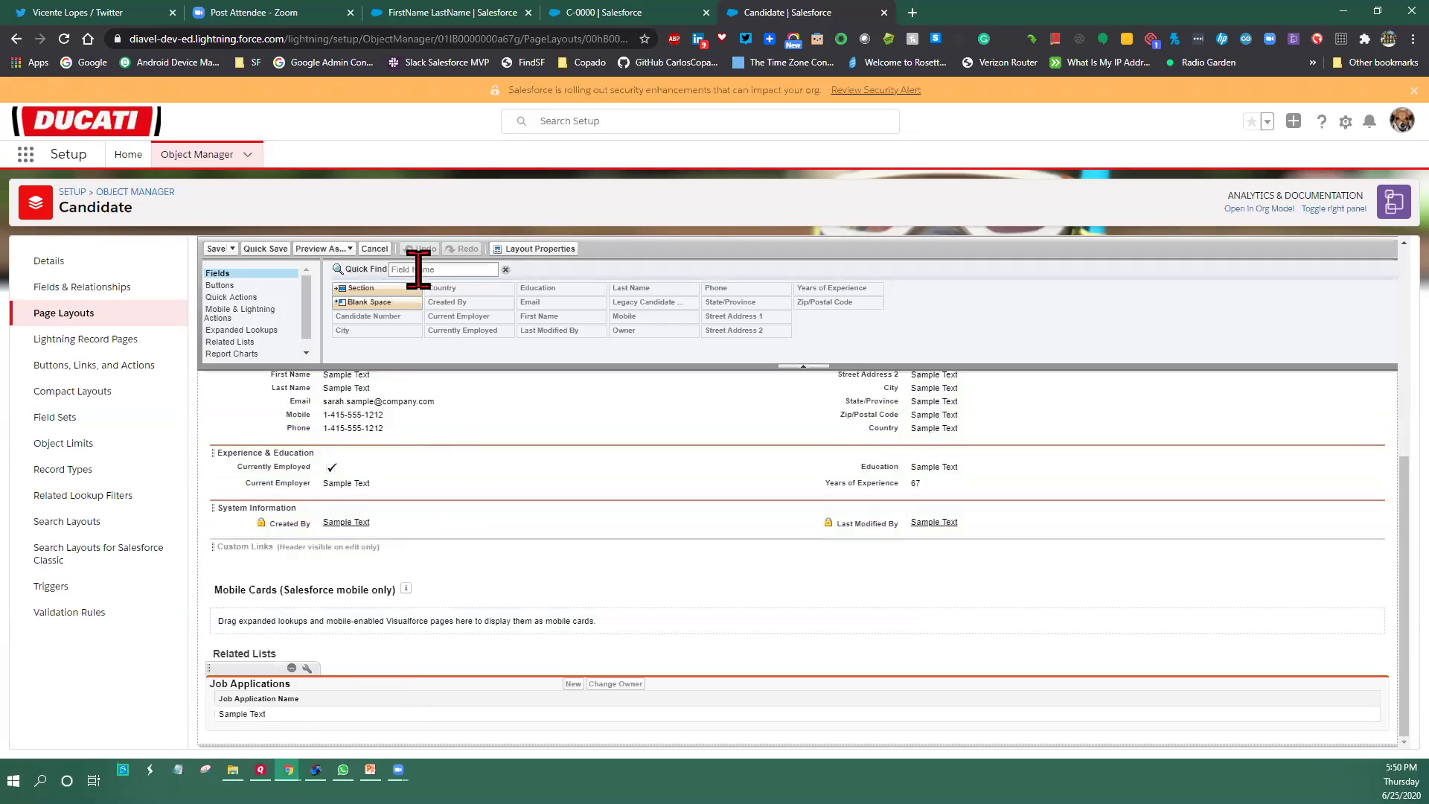
Drop a new section under Custom Links, named Nova, 2-Column, Top-Down tab order
{"action": "left_click_drag", "start_coordinate": [372, 291], "coordinate": [412, 573]}
{"action": "left_click", "coordinate": [831, 426]}
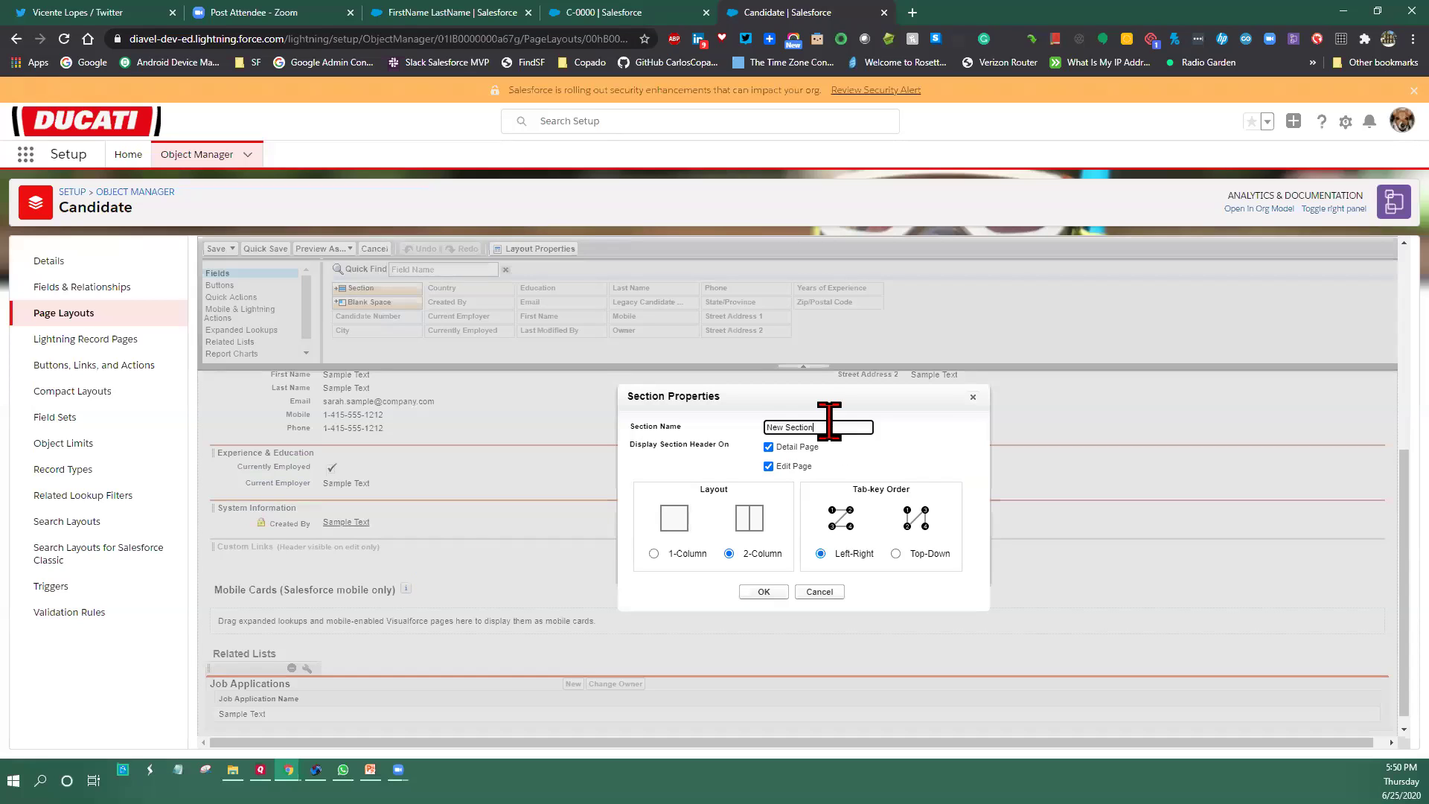
{"action": "key", "text": "BackSpace"}
{"action": "key", "text": "BackSpace"}
{"action": "type", "text": "Nova"}
{"action": "left_click", "coordinate": [679, 519]}
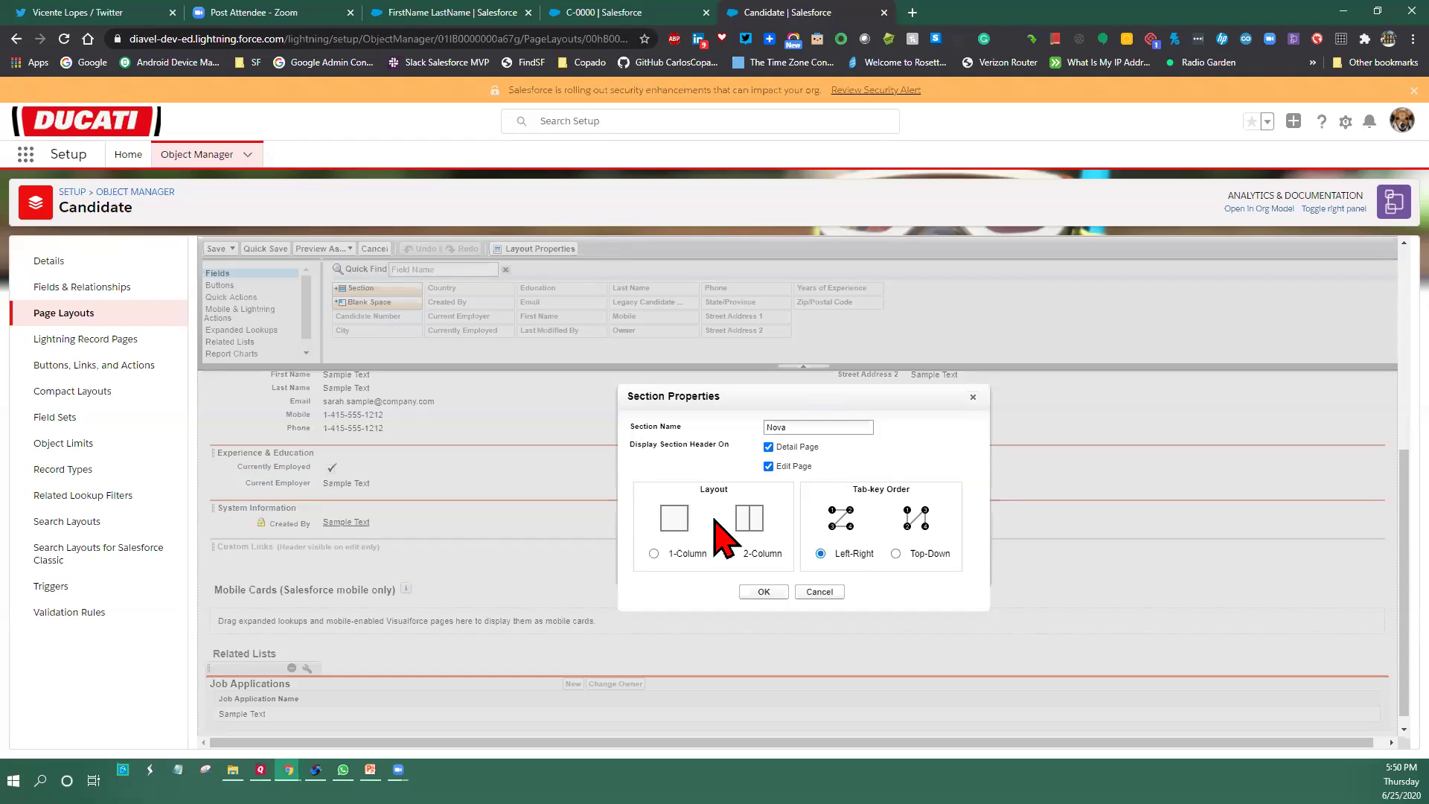
{"action": "left_click", "coordinate": [747, 520]}
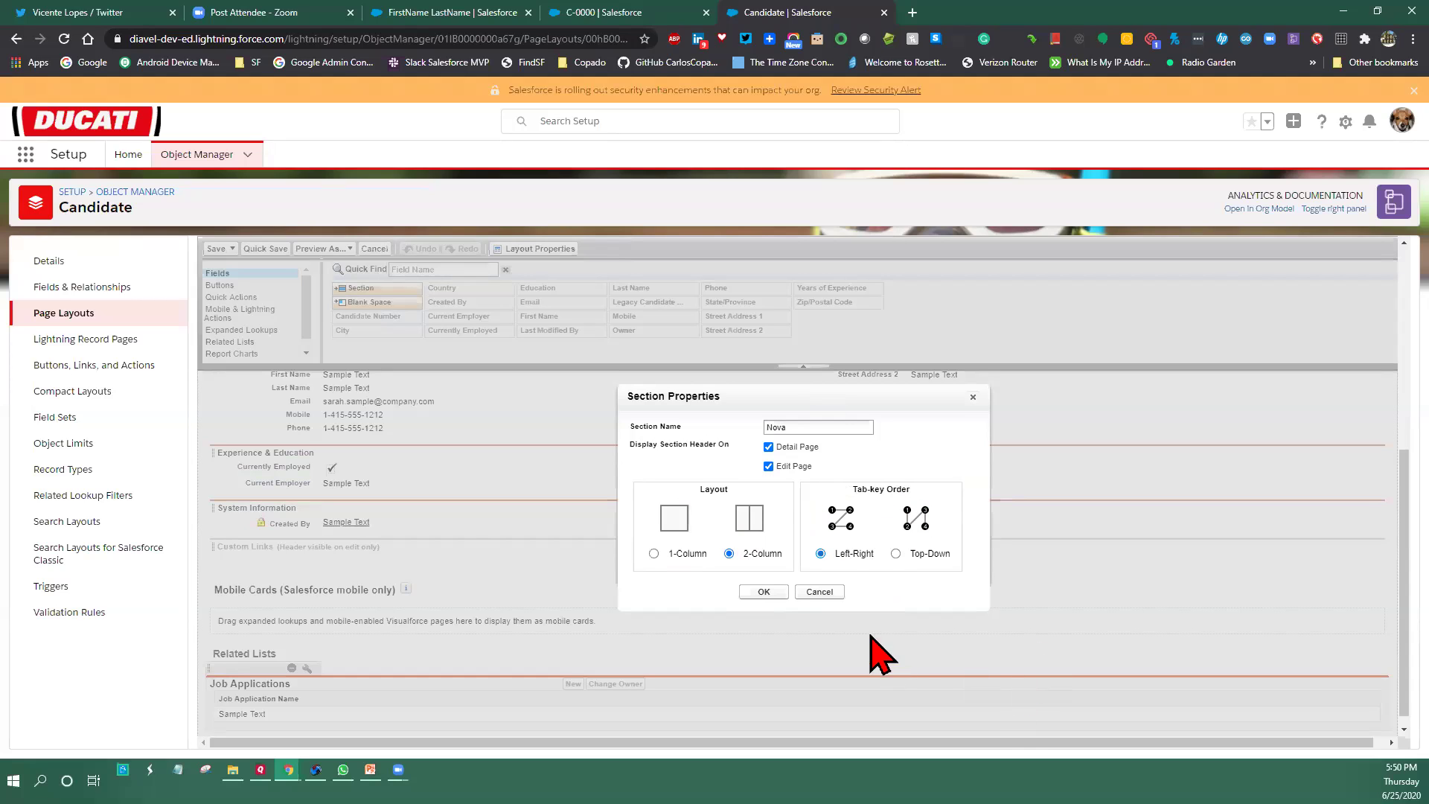
{"action": "left_click", "coordinate": [764, 592]}
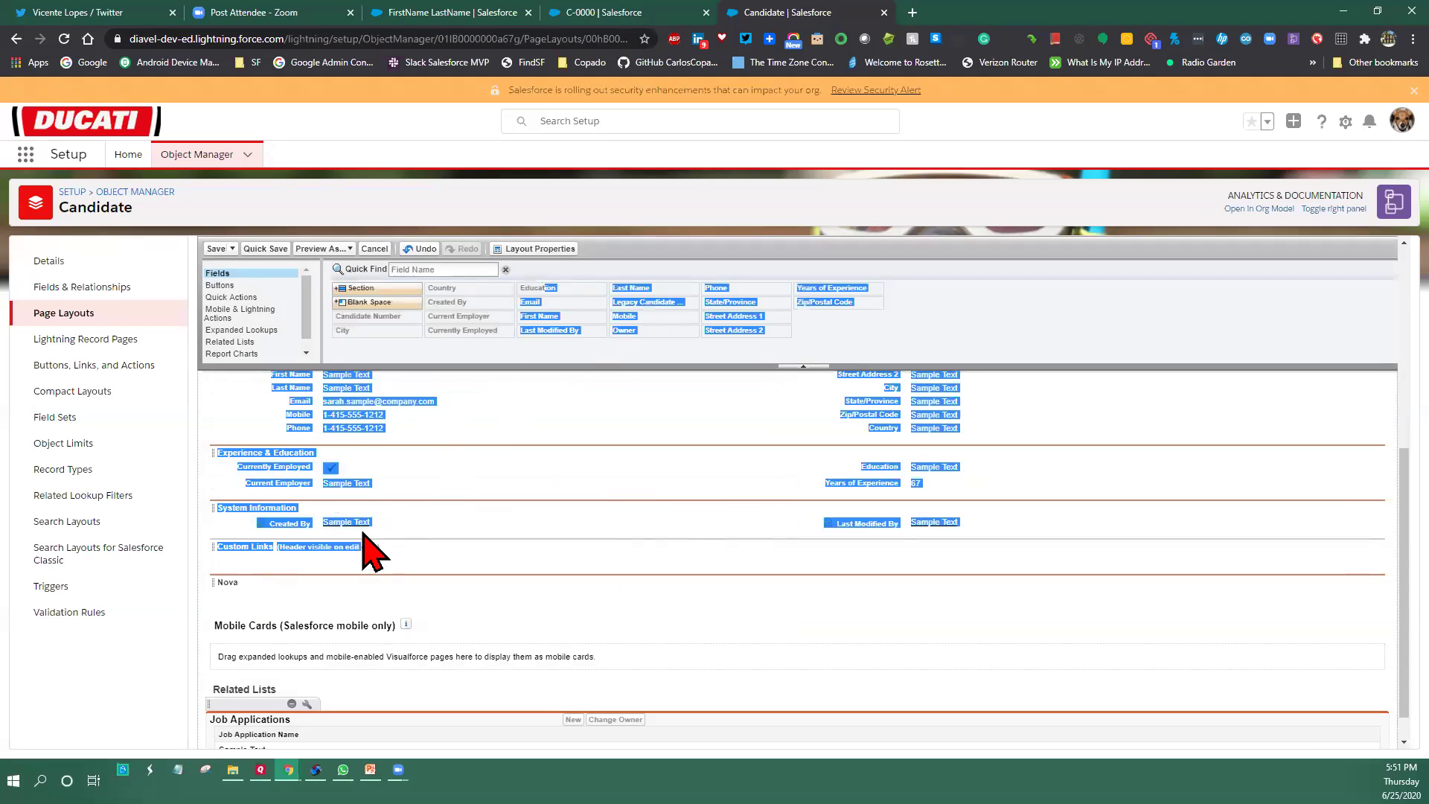
{"action": "left_click", "coordinate": [593, 317]}
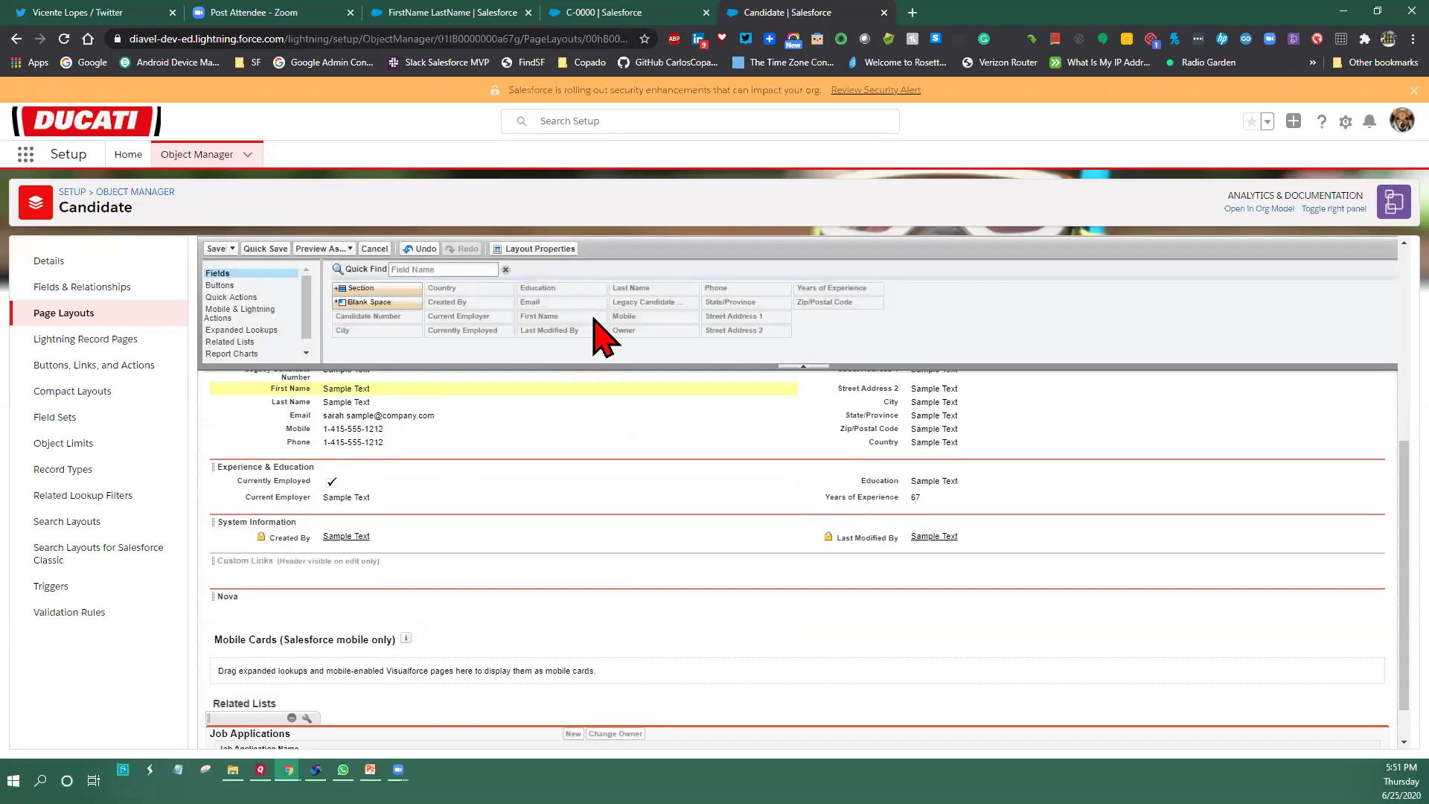
{"action": "left_click_drag", "start_coordinate": [555, 330], "coordinate": [335, 622]}
{"action": "left_click", "coordinate": [555, 306]}
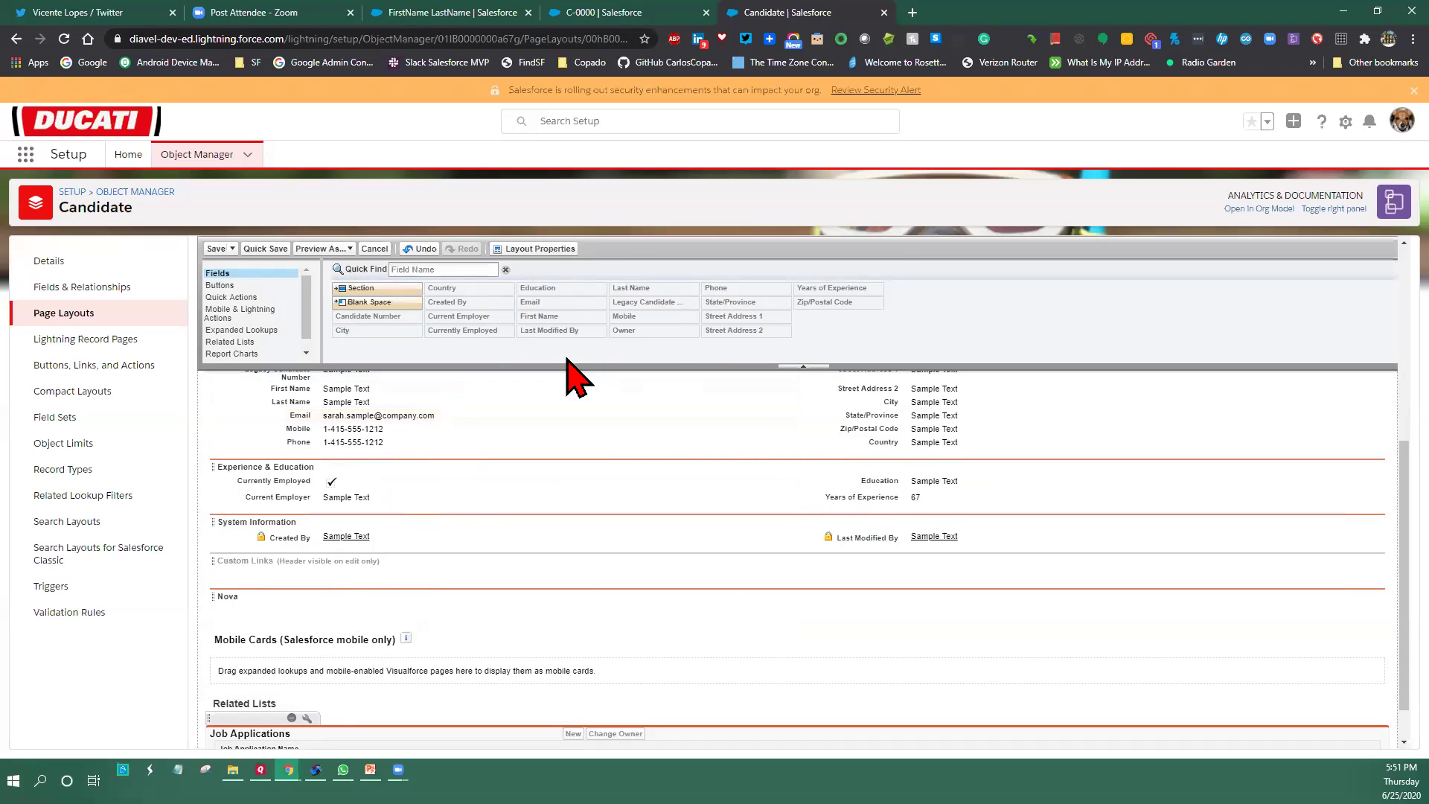
{"action": "left_click", "coordinate": [544, 306]}
Open Candidate Record Page from Lightning Record Pages and edit it in App Builder
{"action": "left_click", "coordinate": [110, 340]}
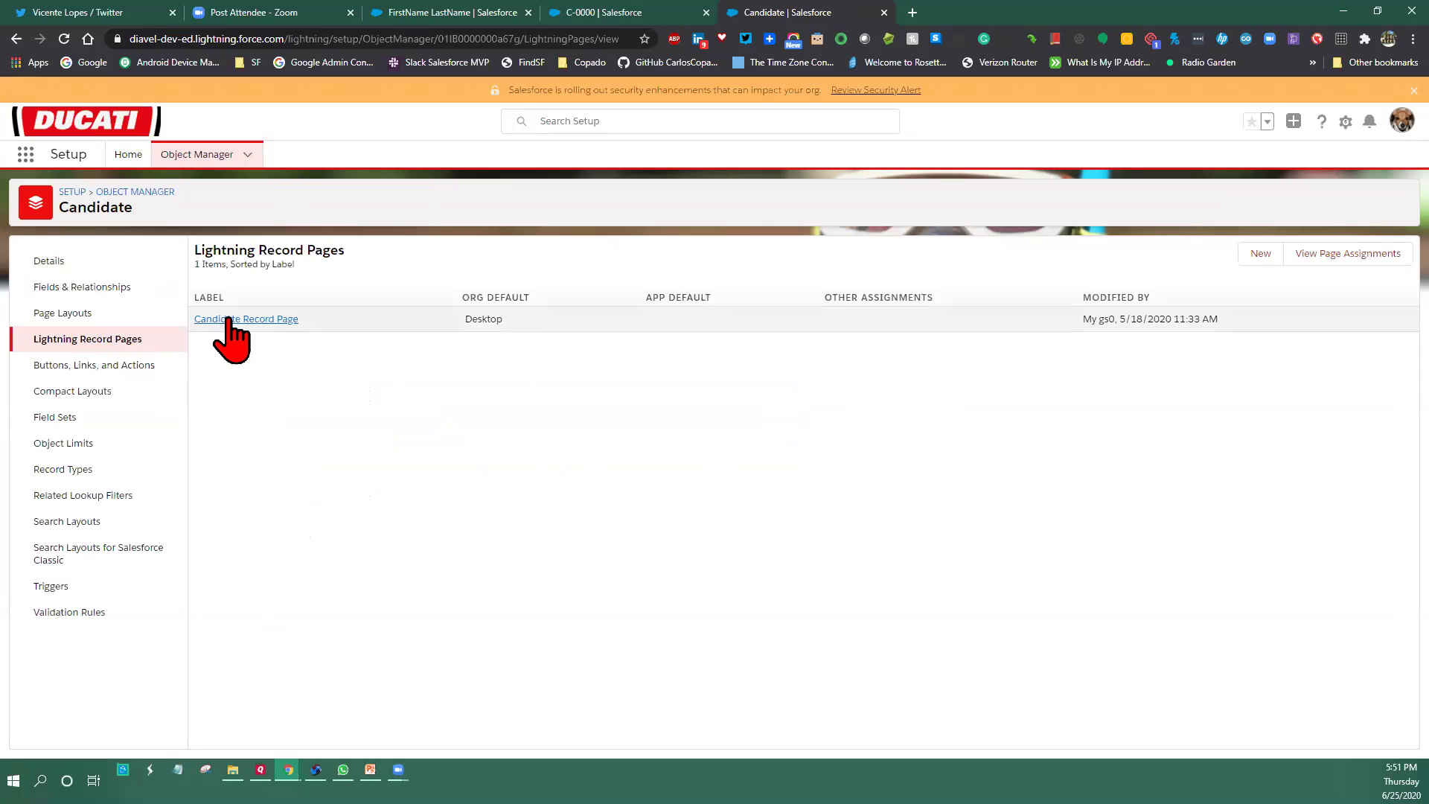
{"action": "left_click", "coordinate": [227, 318]}
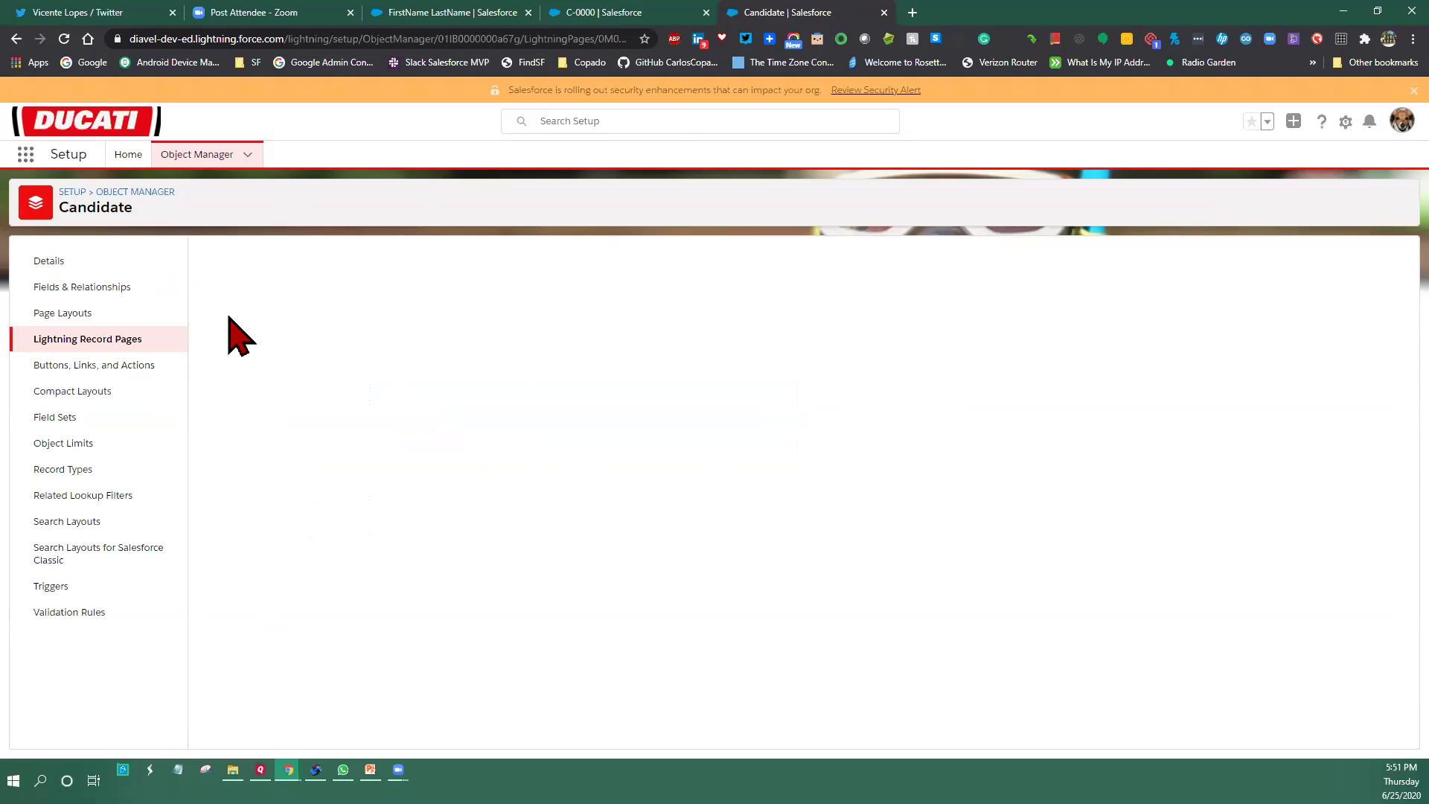
{"action": "left_click", "coordinate": [584, 296]}
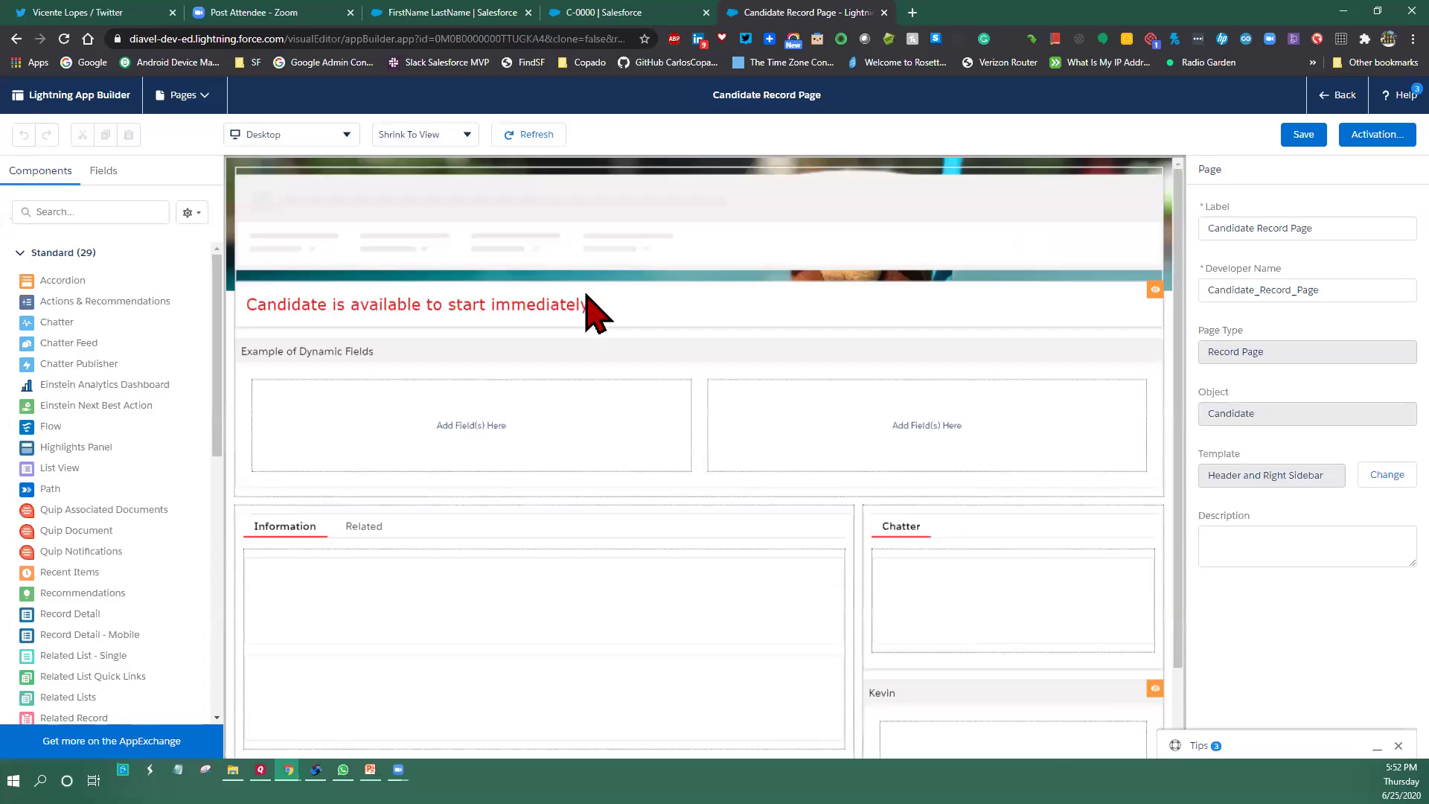
Review the availability banner's Currently Employed visibility filter and the Highlights Panel, then show PowerPoint's Recursos slide
{"action": "left_click", "coordinate": [602, 282]}
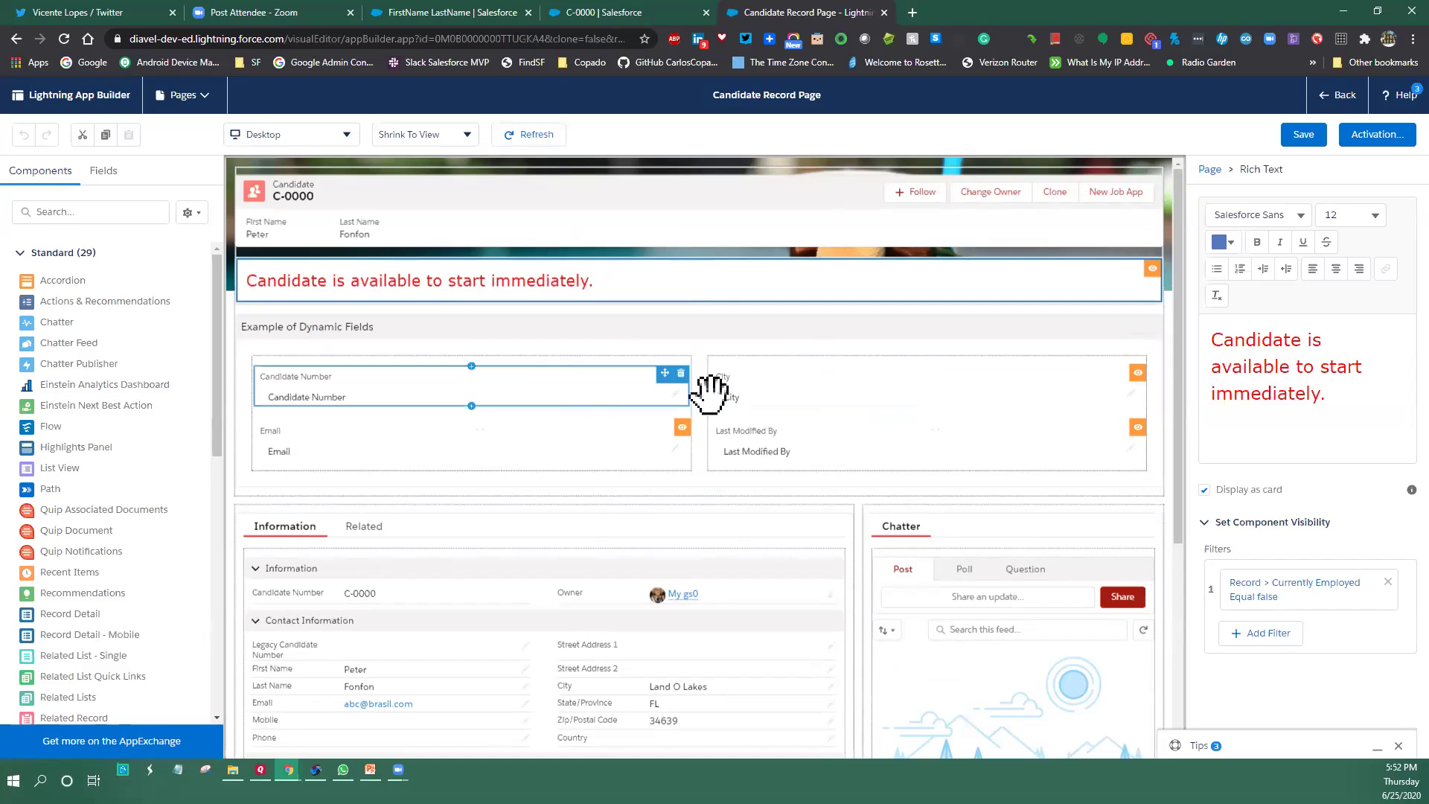
{"action": "key", "text": "alt+Tab"}
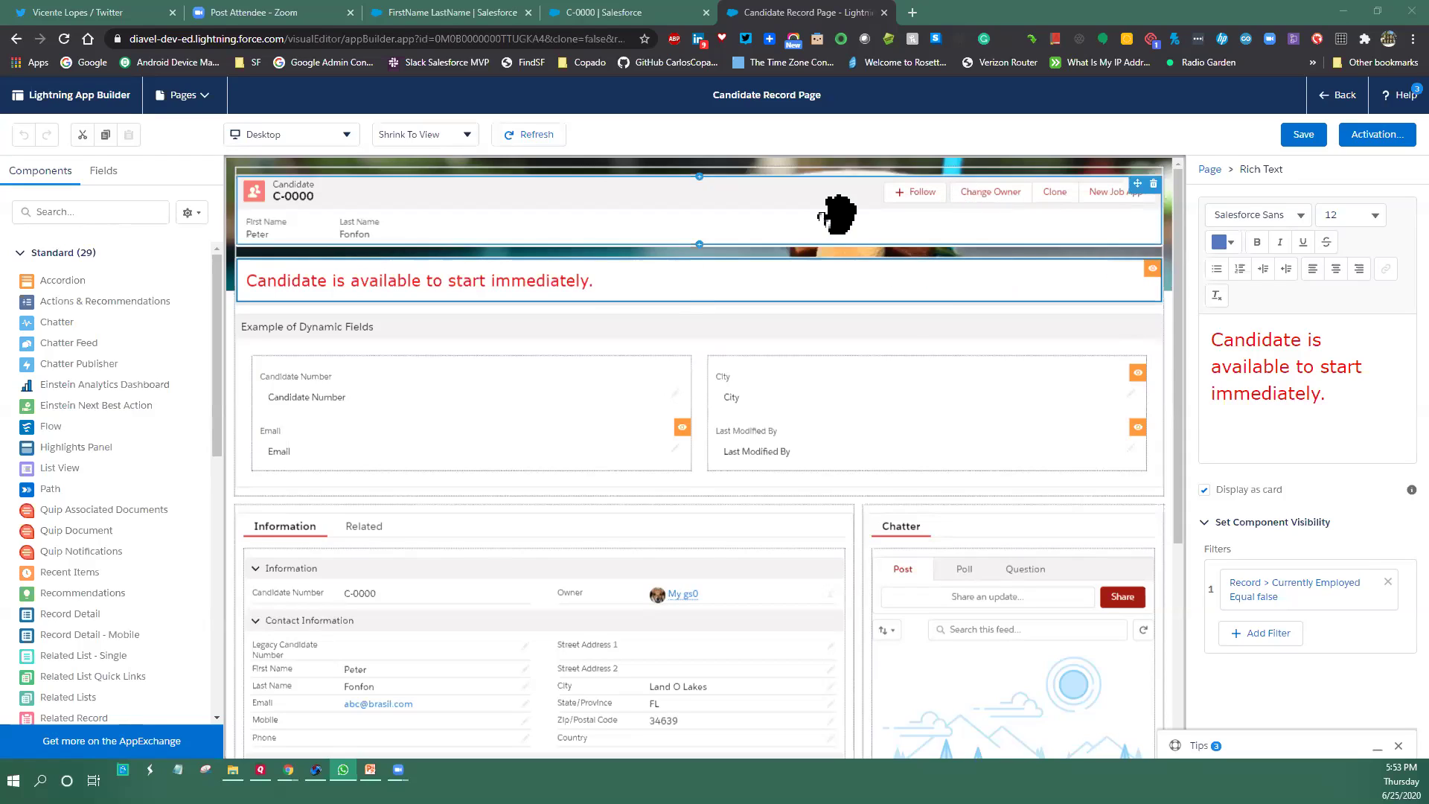
{"action": "left_click", "coordinate": [725, 269]}
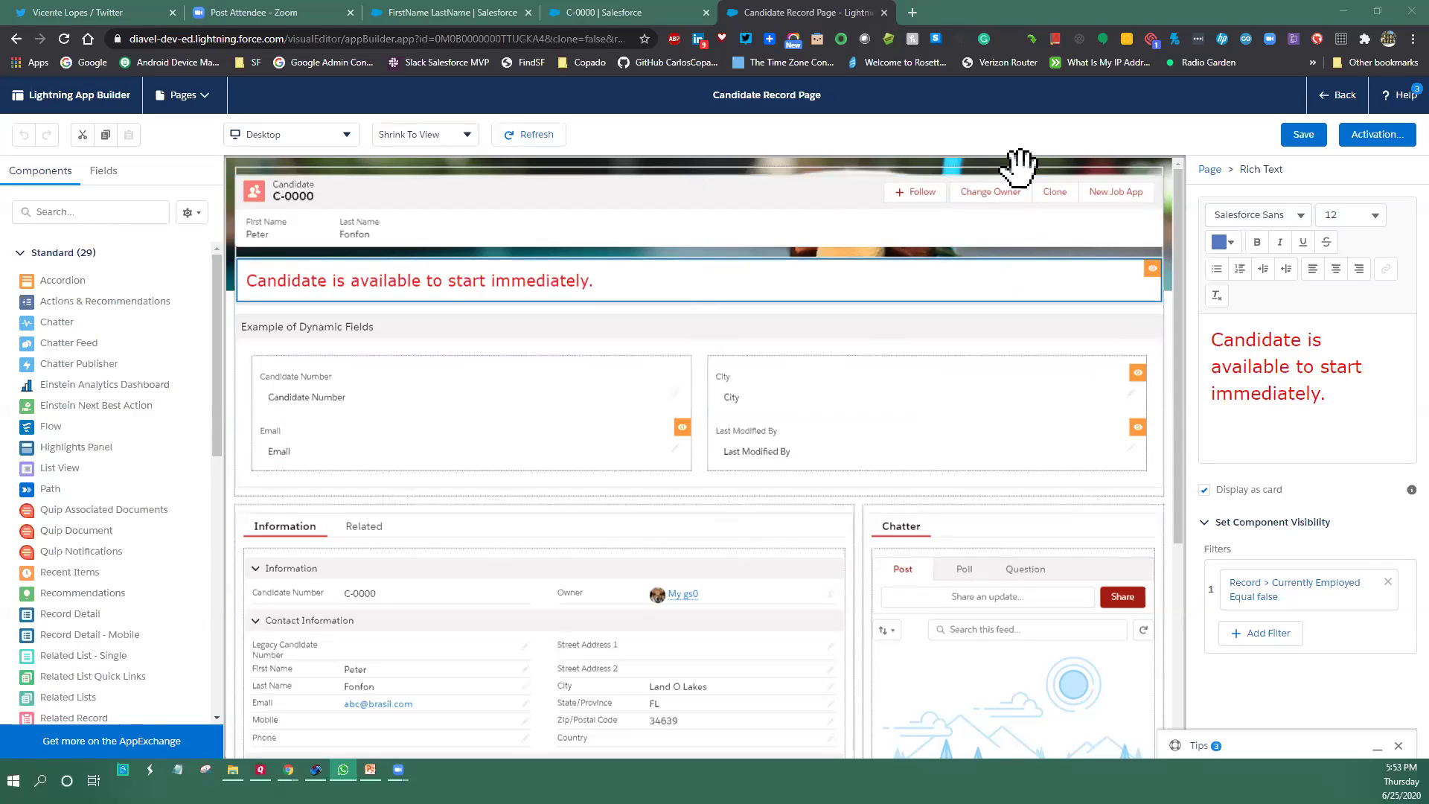
{"action": "key", "text": "alt+Tab"}
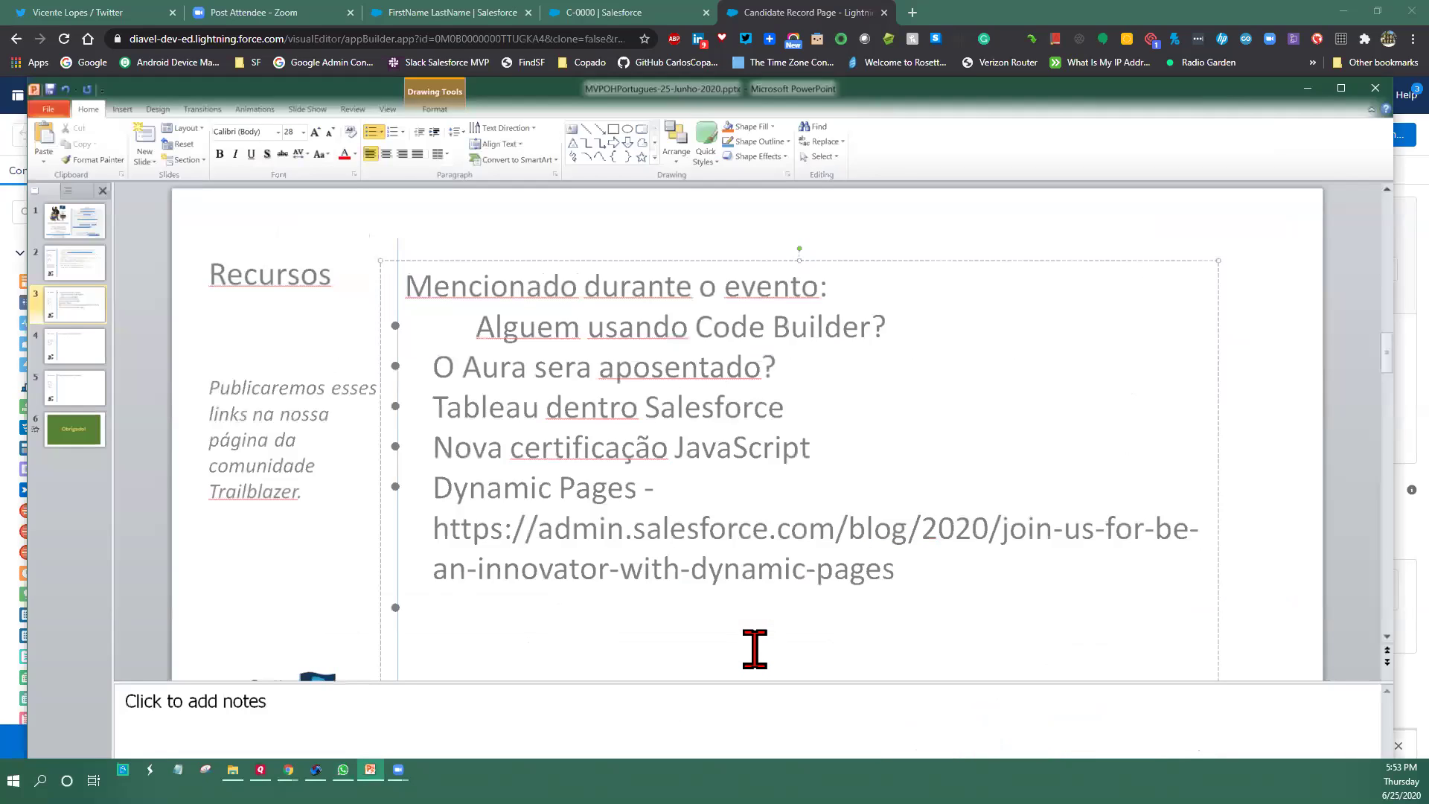